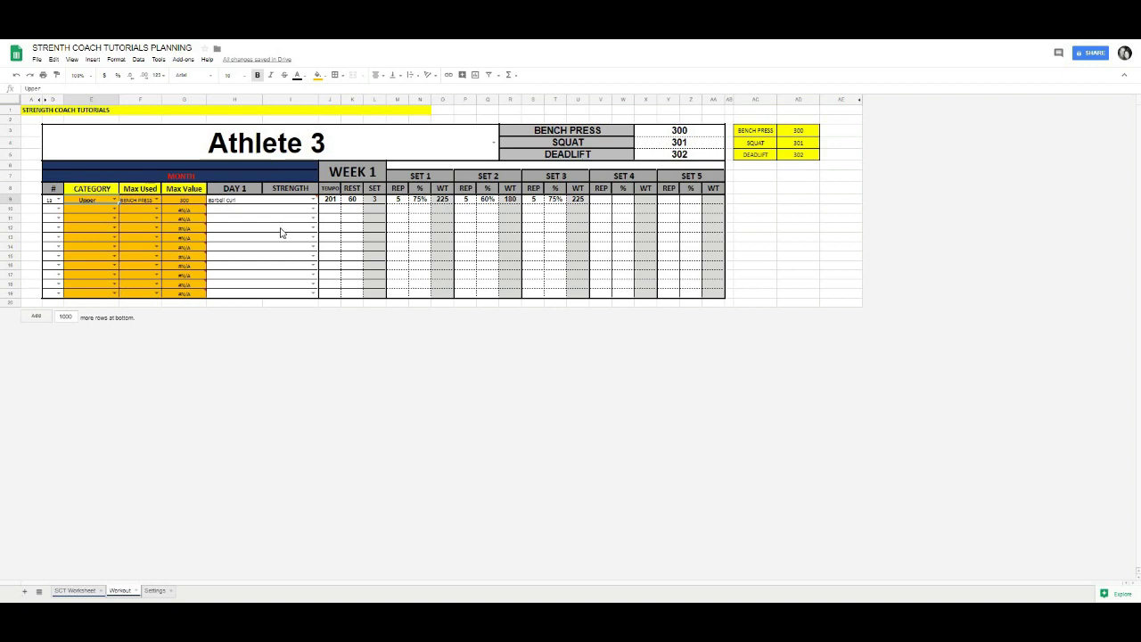
Step: Choose Athlete 2 as the athlete on the Workout sheet and check the bench press, squat and deadlift maxes
click(187, 149)
click(492, 143)
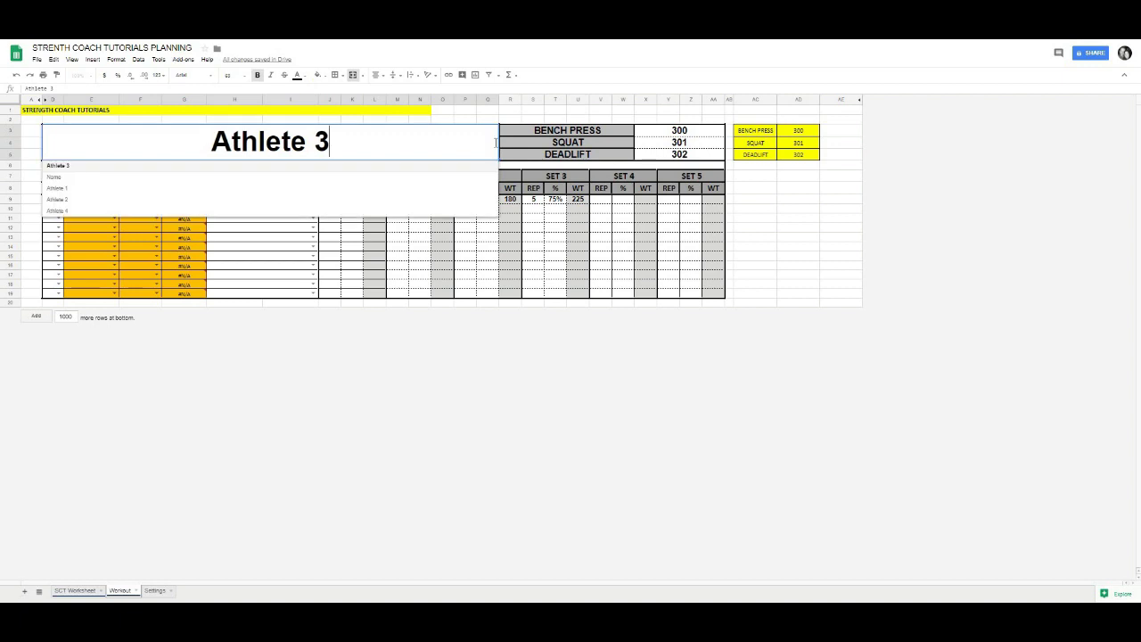
click(440, 200)
click(675, 132)
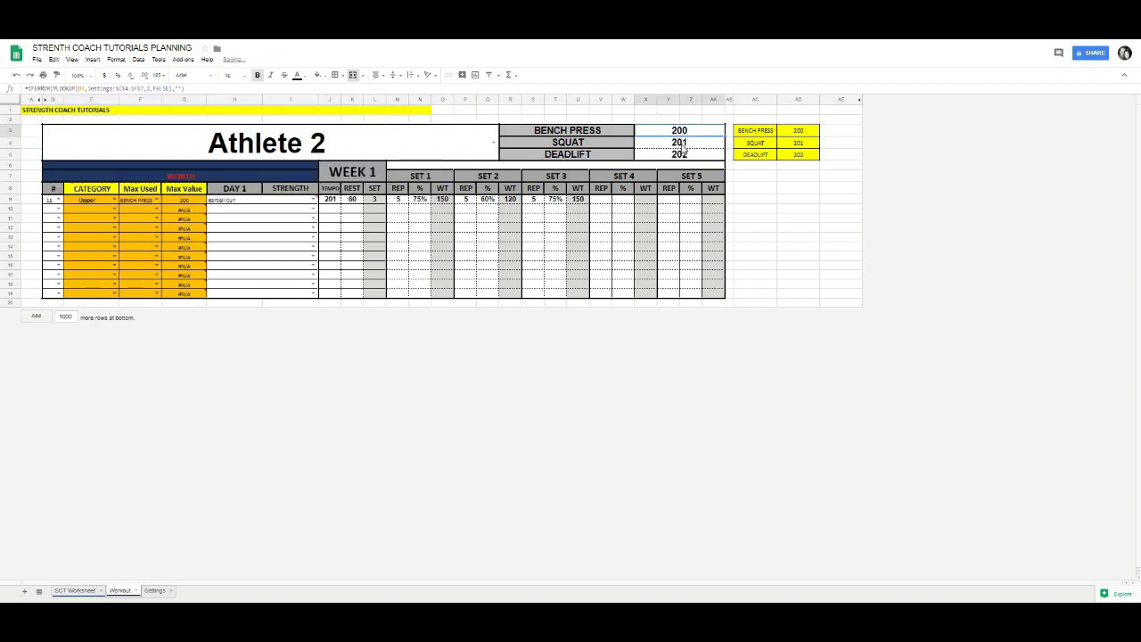
drag(598, 135, 576, 162)
drag(756, 131, 798, 158)
click(787, 194)
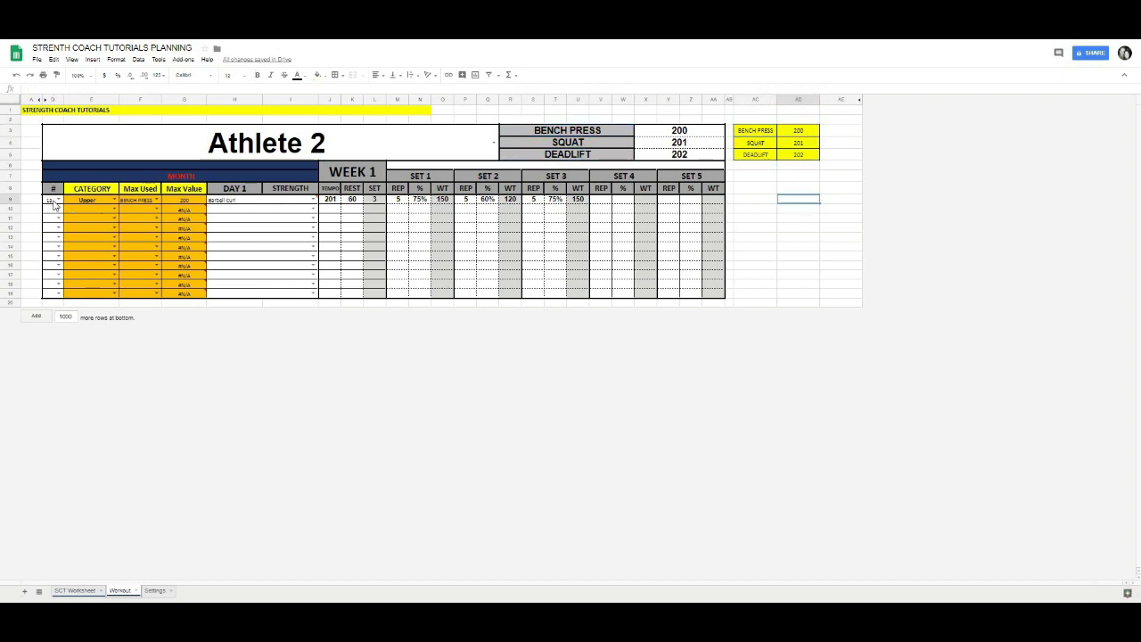
Step: Examine the number, category, max used, max value and exercise cells in the first exercise row, including their choice lists
click(56, 199)
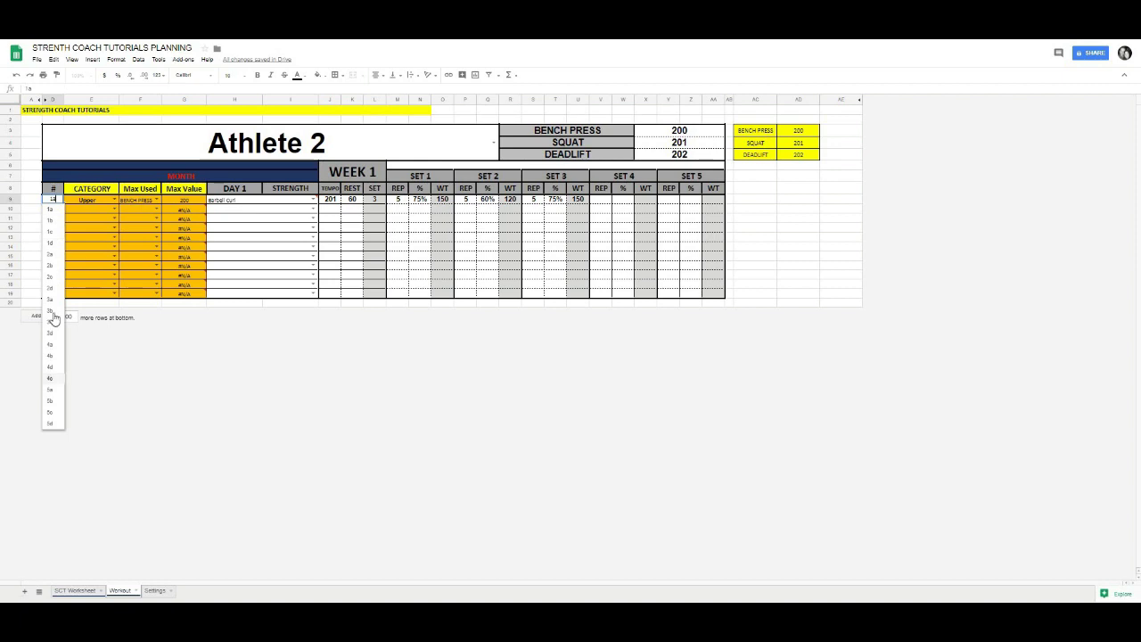
click(114, 201)
click(157, 201)
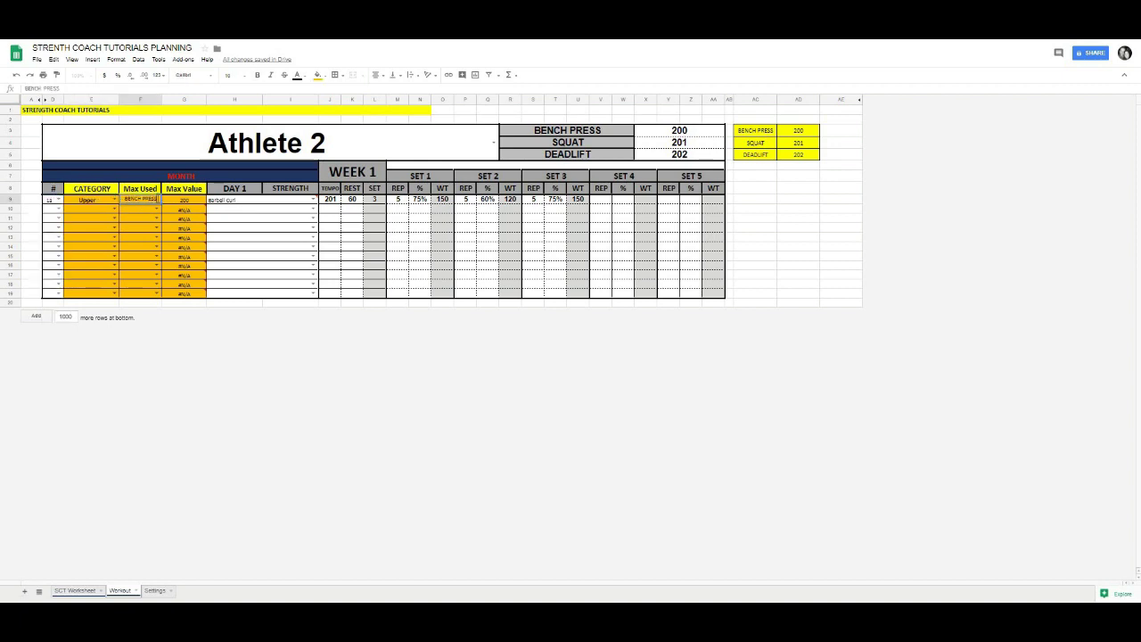
click(196, 204)
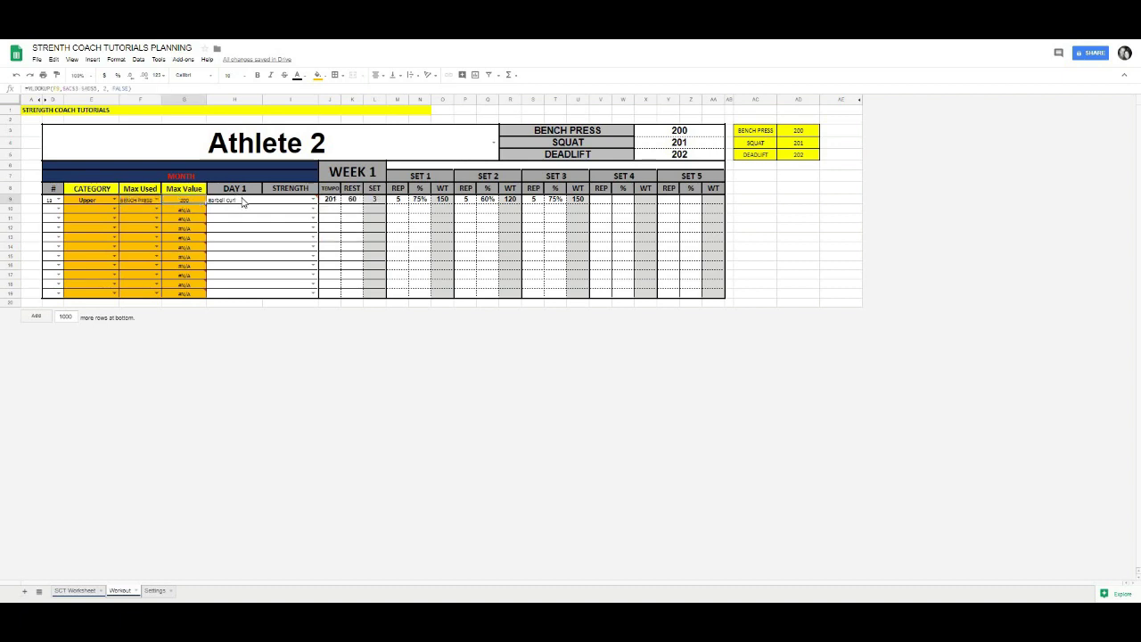
click(242, 202)
click(314, 200)
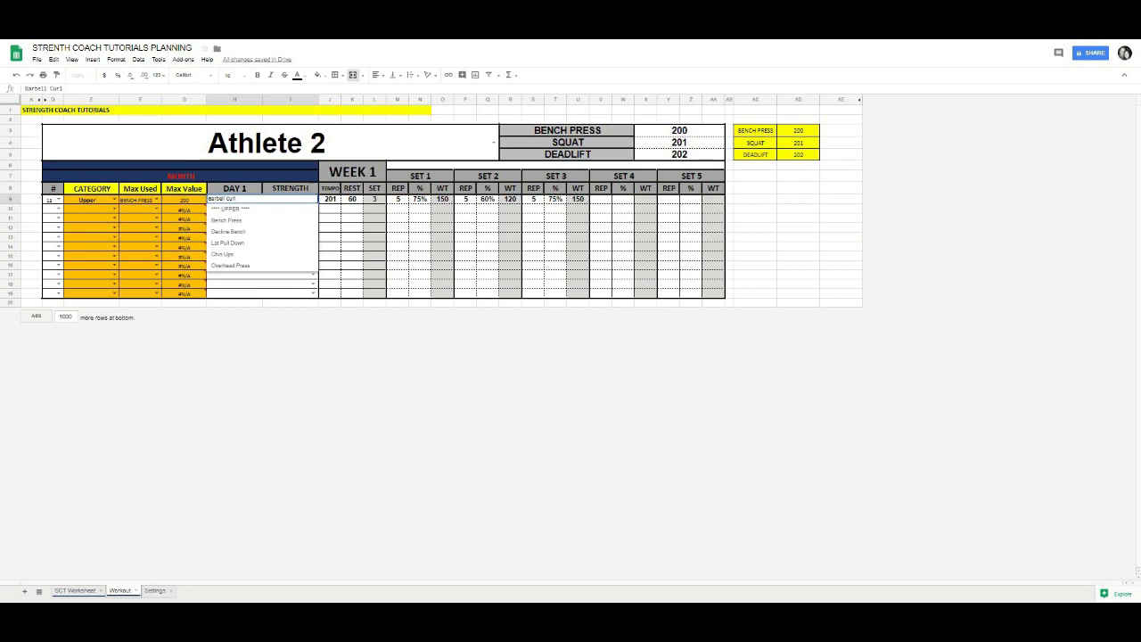
click(441, 228)
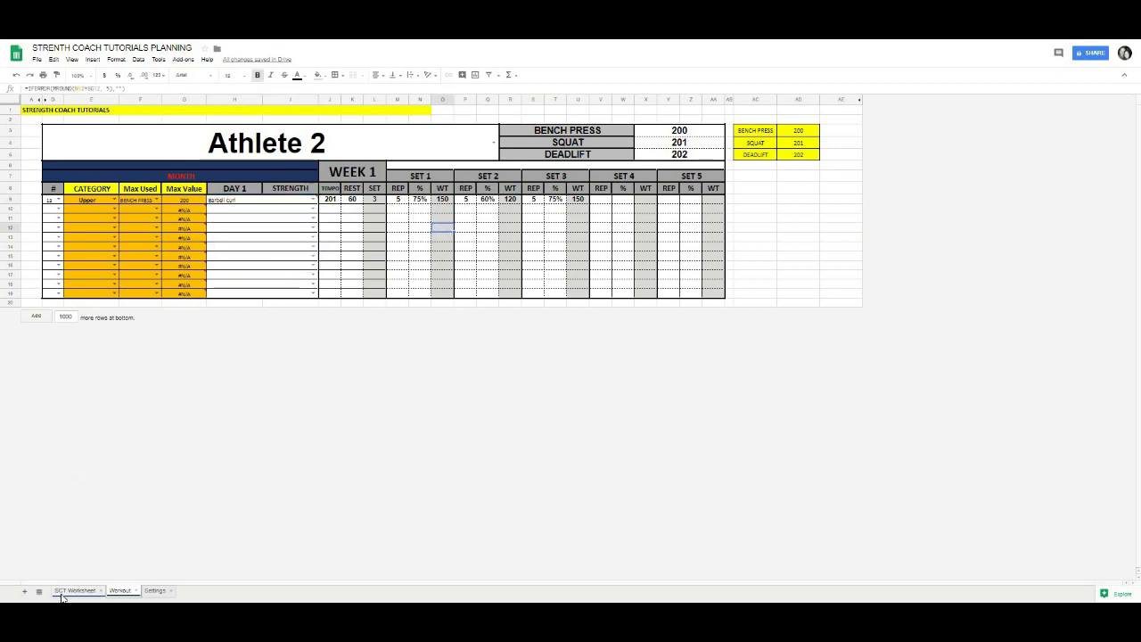
Step: Switch to the SCT Worksheet sheet and examine the helper columns for Exercises 1 through 4
click(64, 590)
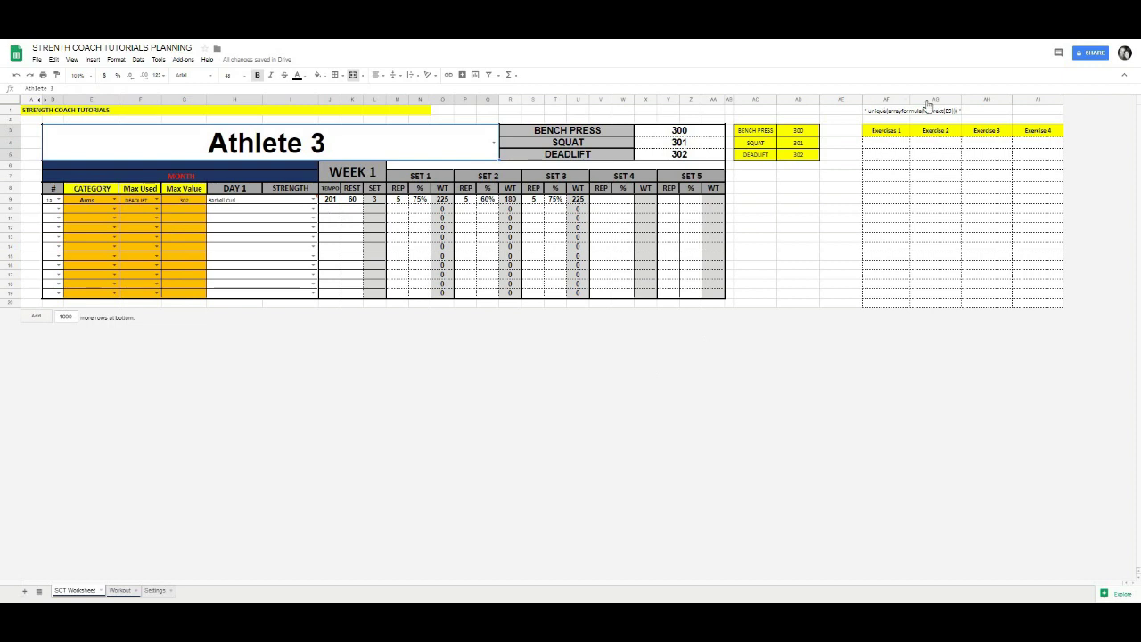
drag(886, 99, 1037, 99)
click(1047, 103)
click(802, 209)
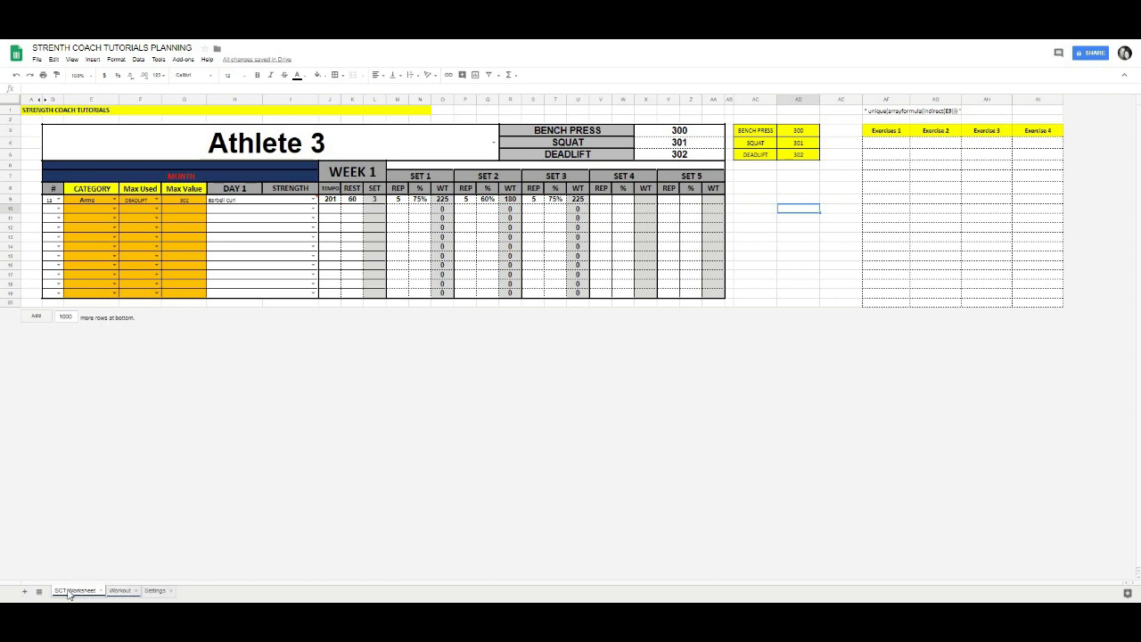
Step: Open the Settings sheet and examine the table of athletes with their maxes in C4:F7
click(160, 591)
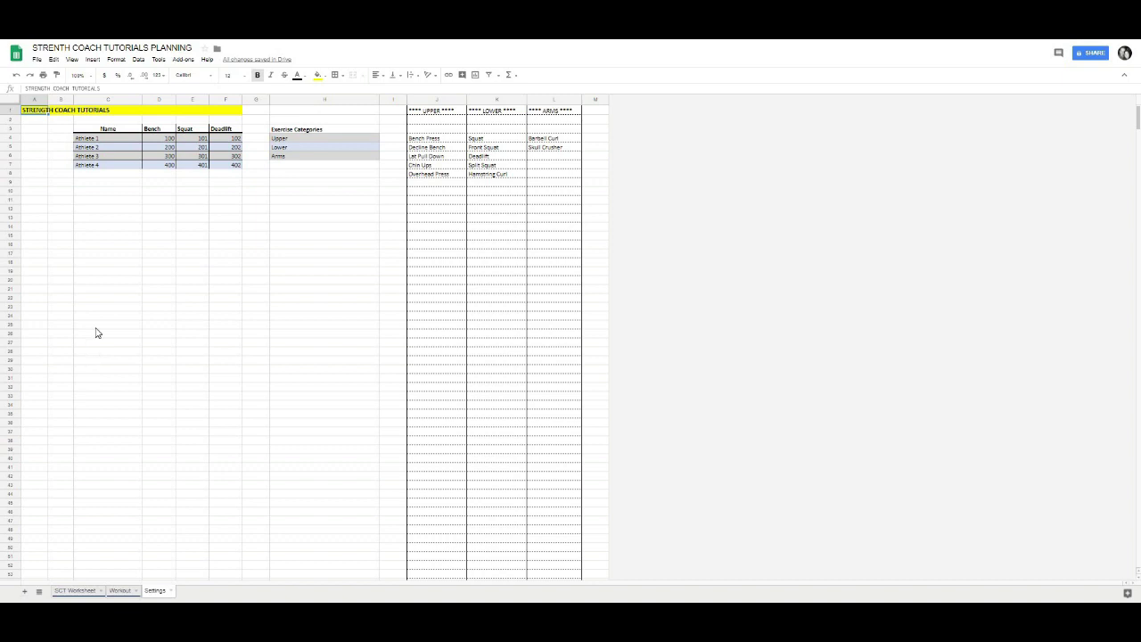
click(168, 253)
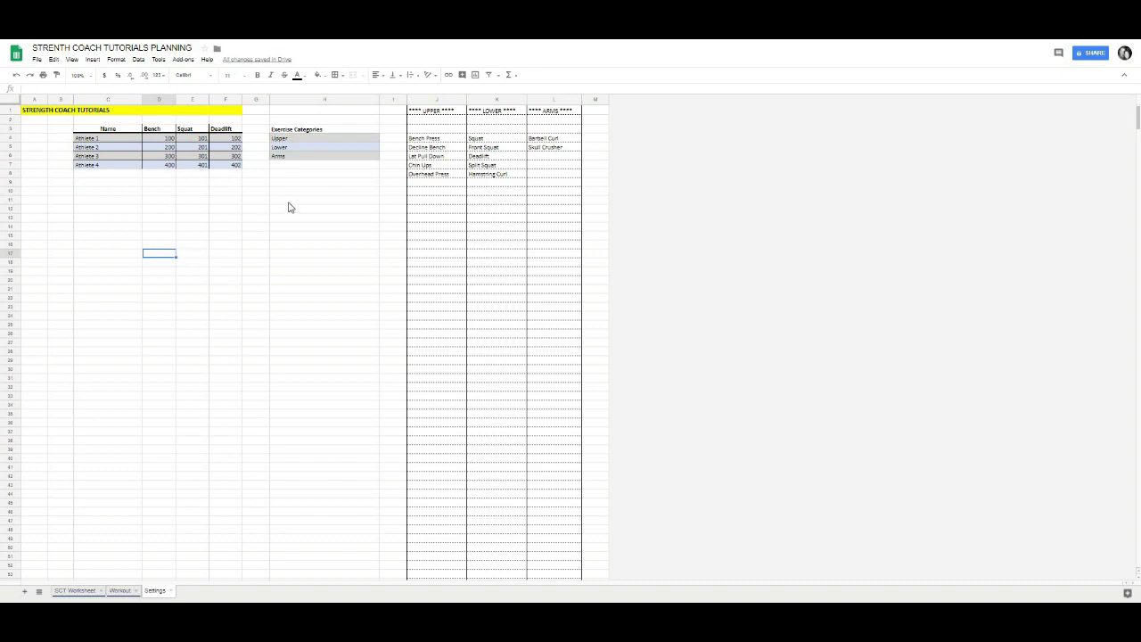
click(272, 294)
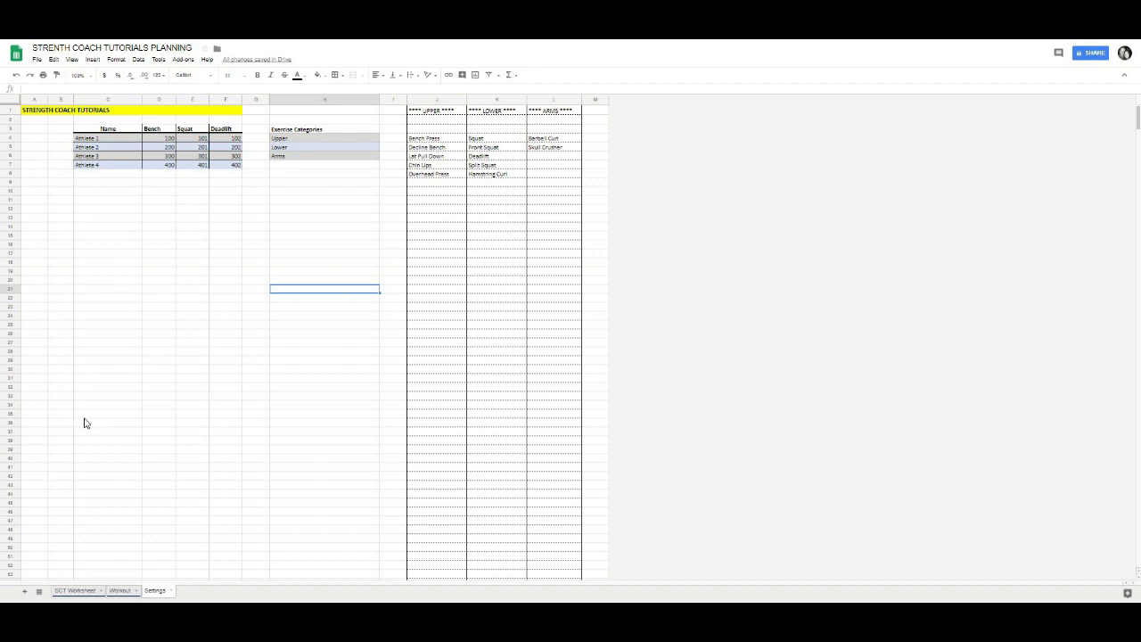
click(136, 228)
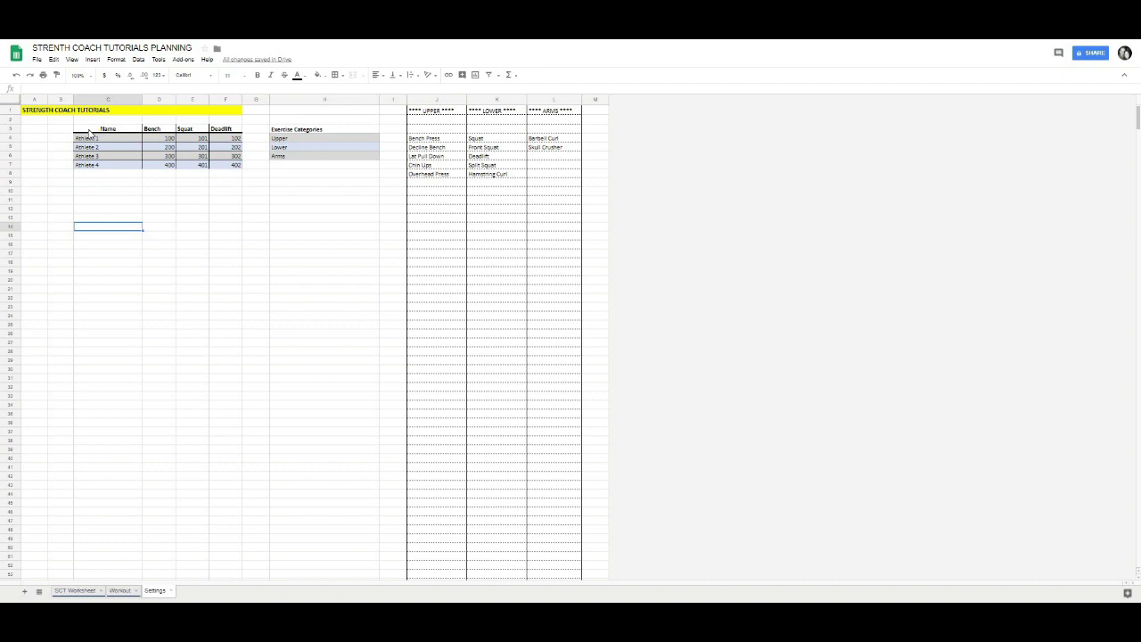
drag(82, 140, 228, 170)
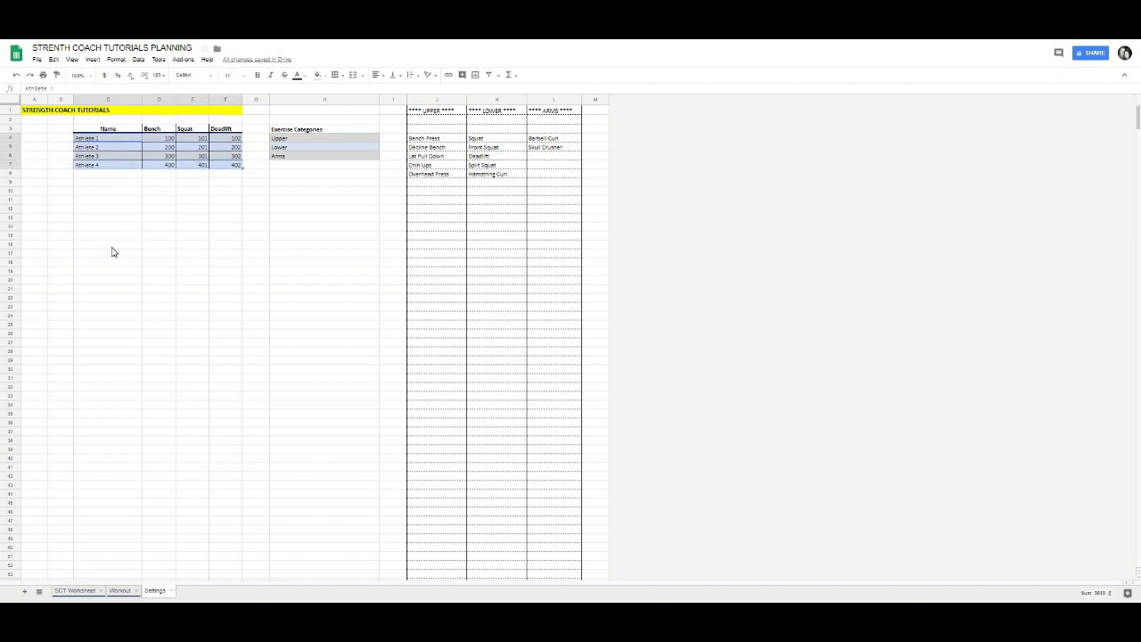
click(105, 245)
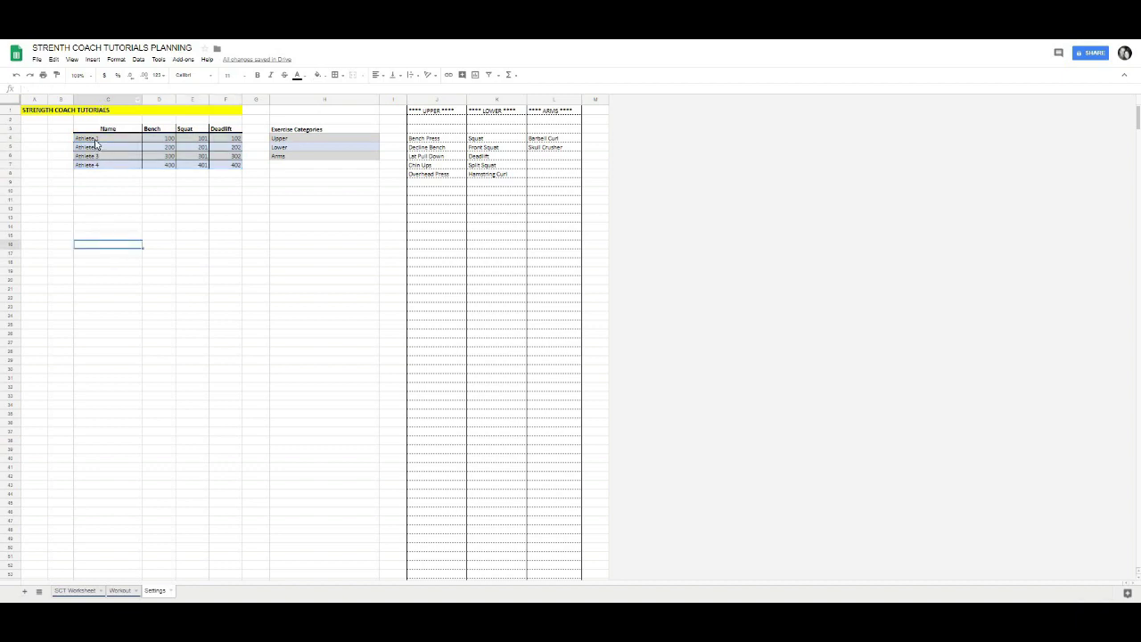
Step: Inspect column C and row 4 of the Settings sheet, followed by the athlete data block
click(117, 100)
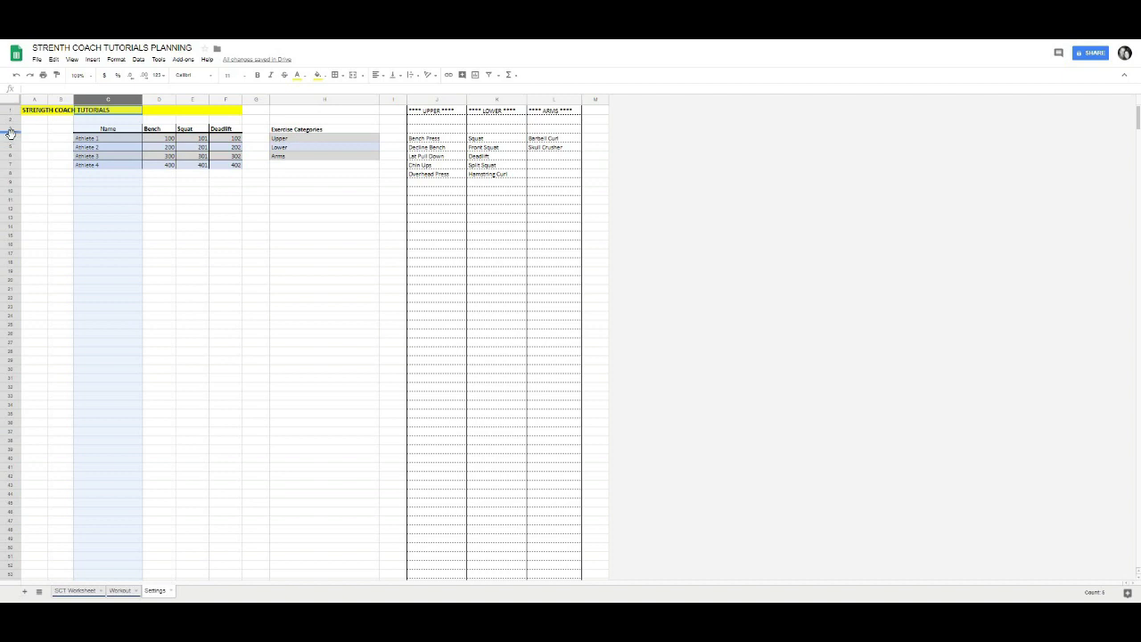
click(11, 139)
click(84, 198)
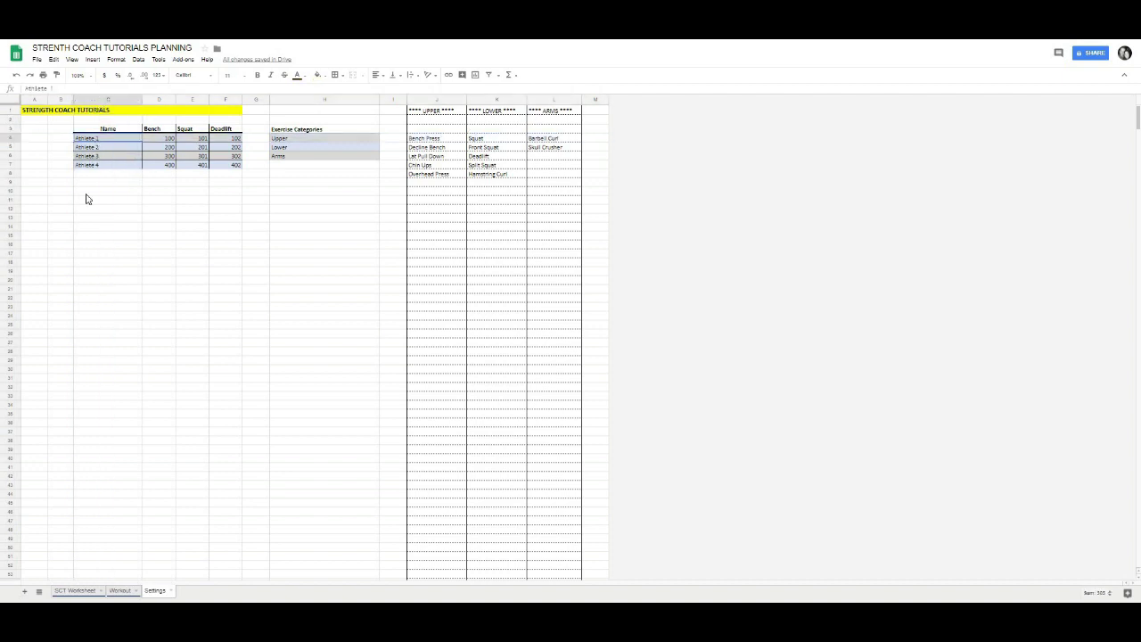
drag(89, 141, 230, 168)
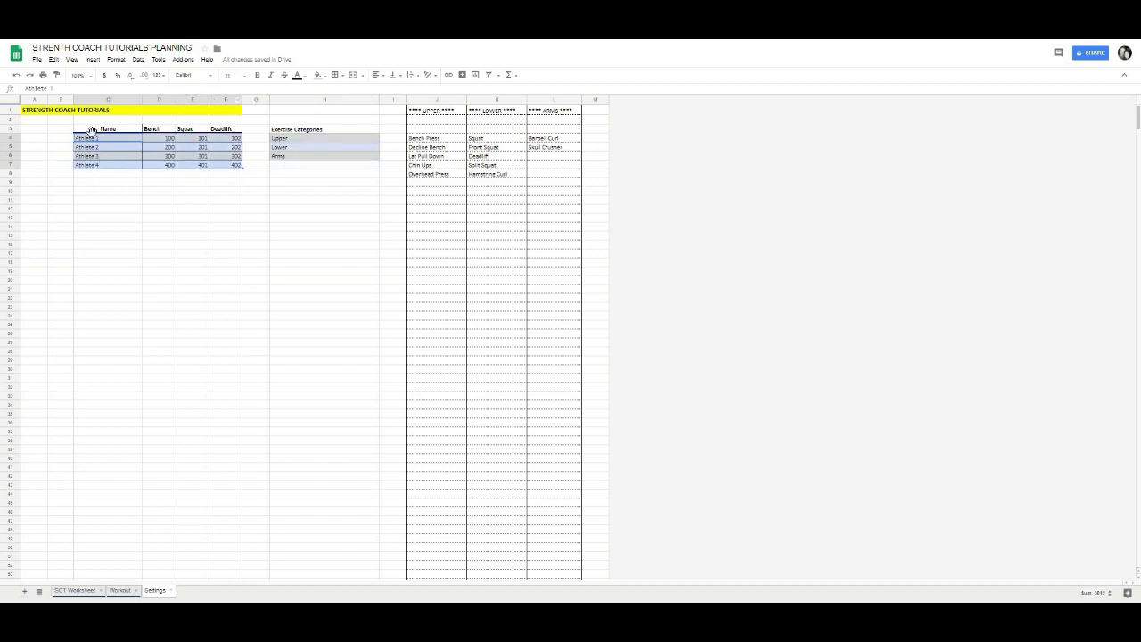
drag(92, 141, 219, 169)
click(193, 236)
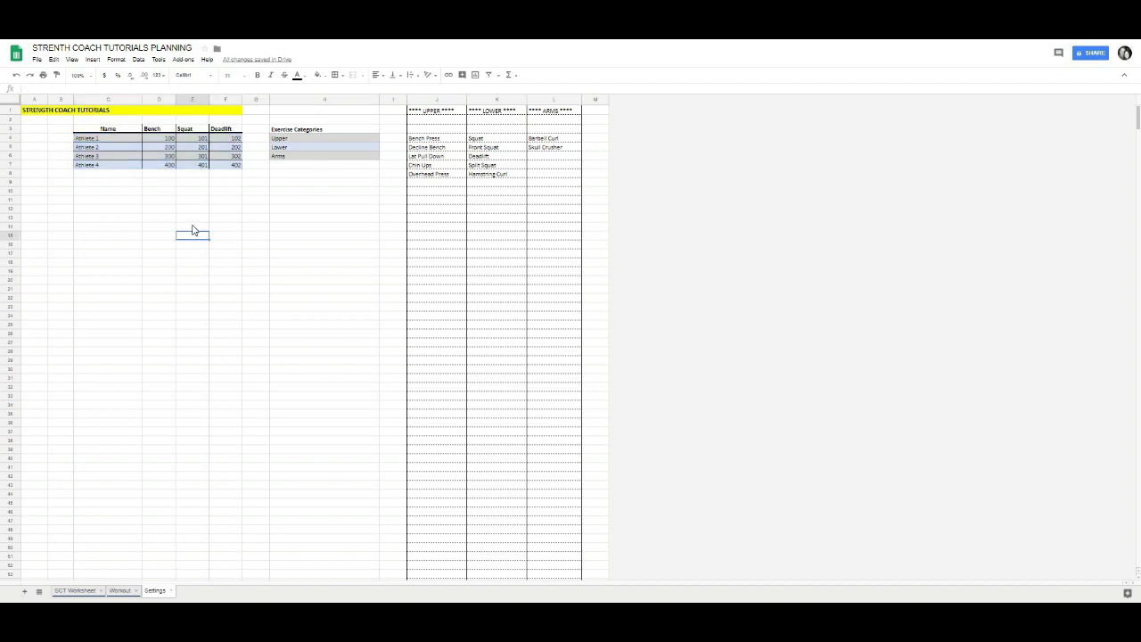
Step: Step through the Name, Bench, Squat and Deadlift headers of the athlete table
click(111, 132)
key(Right)
key(Right)
key(Right)
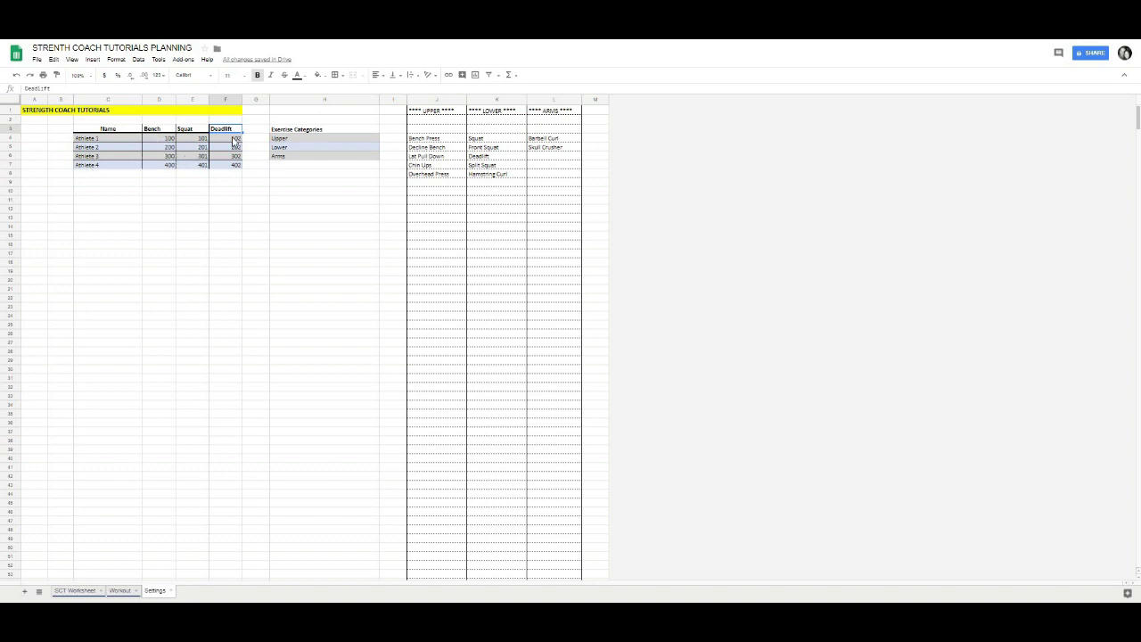
click(171, 248)
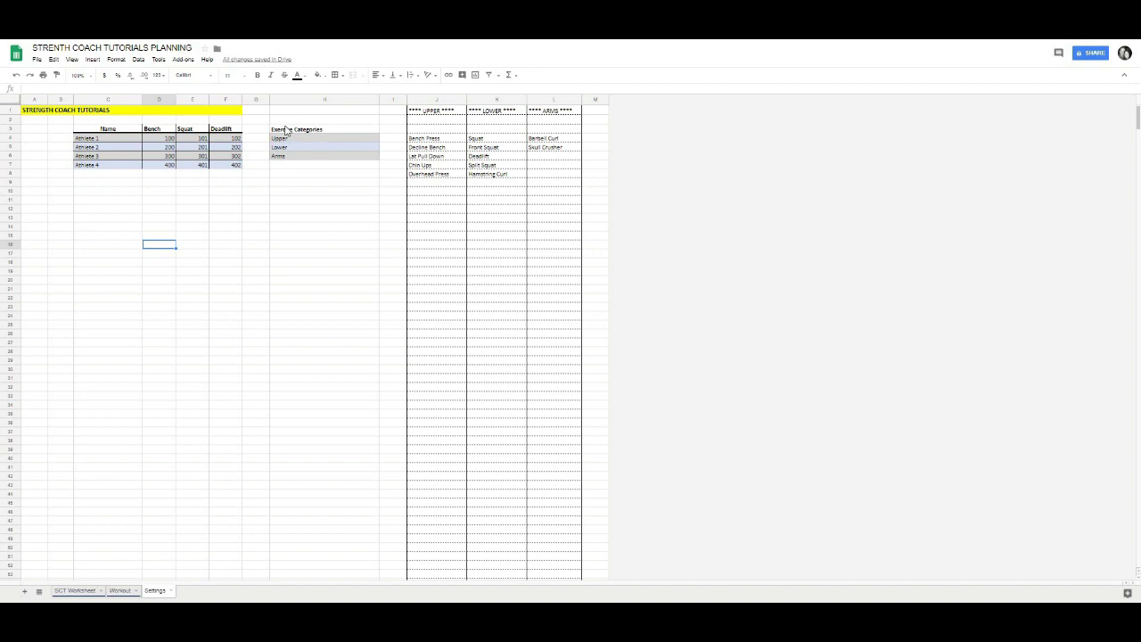
Step: Examine the Exercise Categories heading and its Upper, Lower and Arms entries on the Settings sheet
click(286, 131)
drag(279, 141, 280, 166)
click(258, 183)
drag(274, 219, 274, 208)
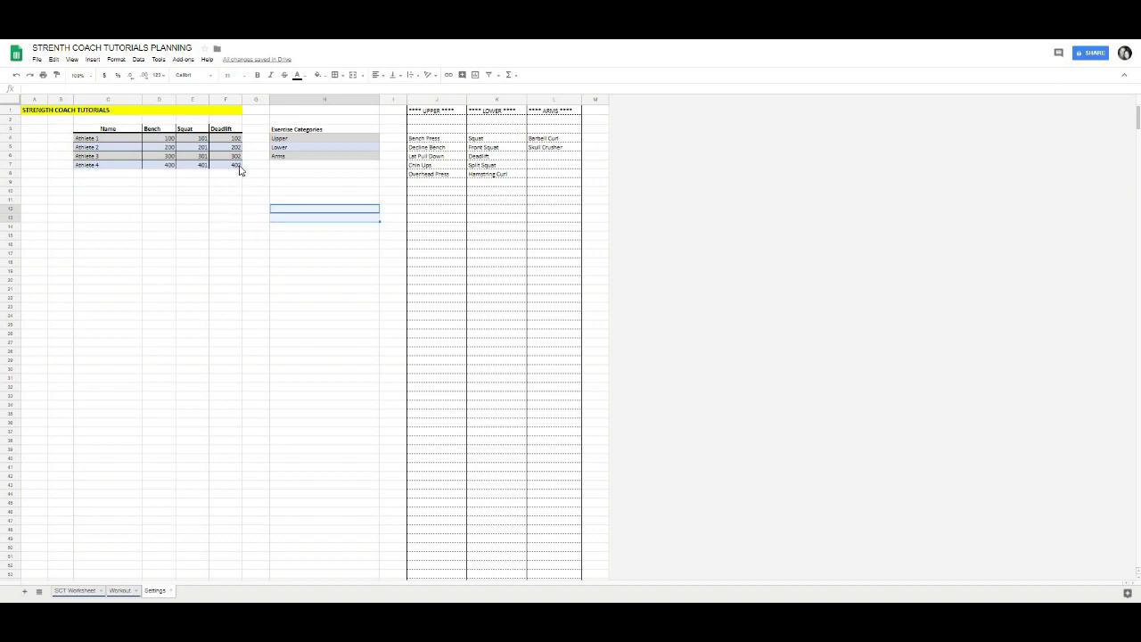
click(285, 130)
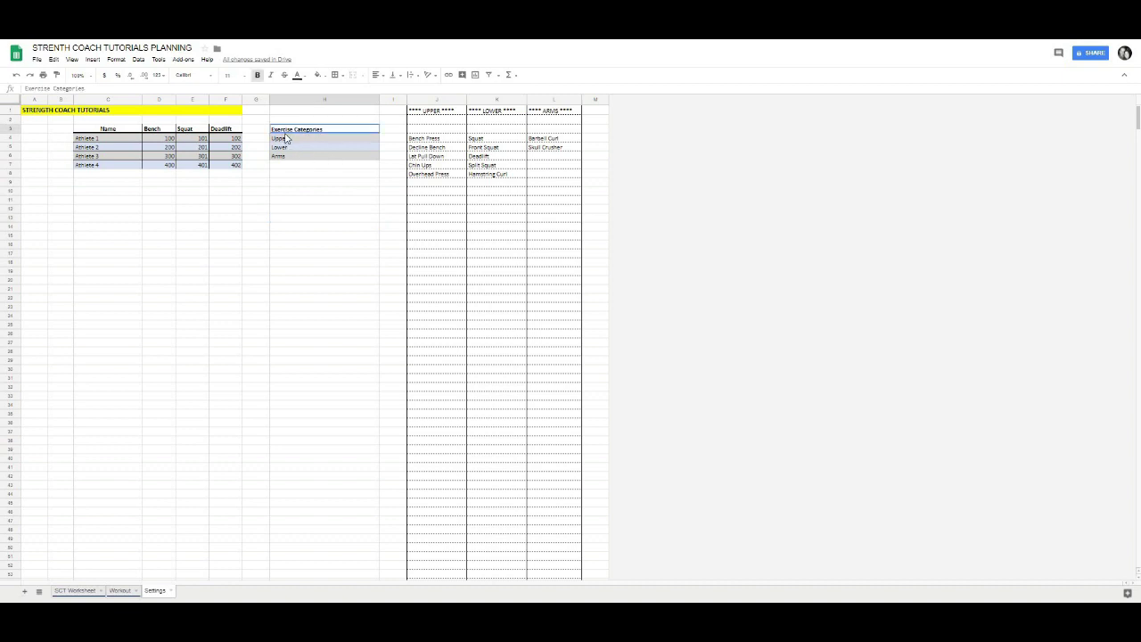
click(285, 197)
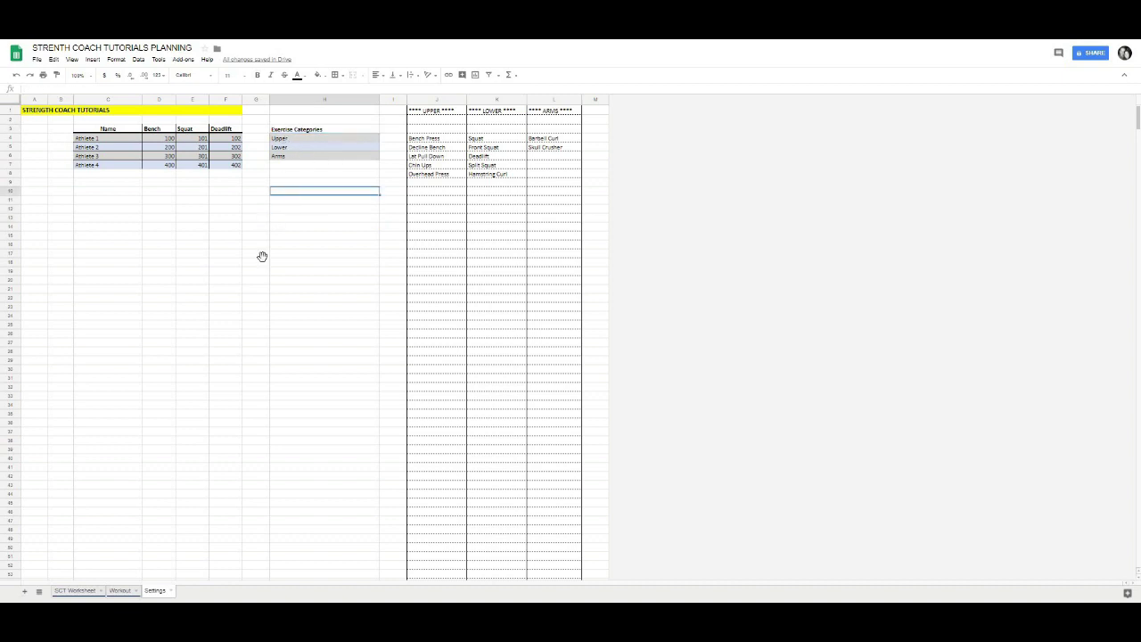
click(262, 254)
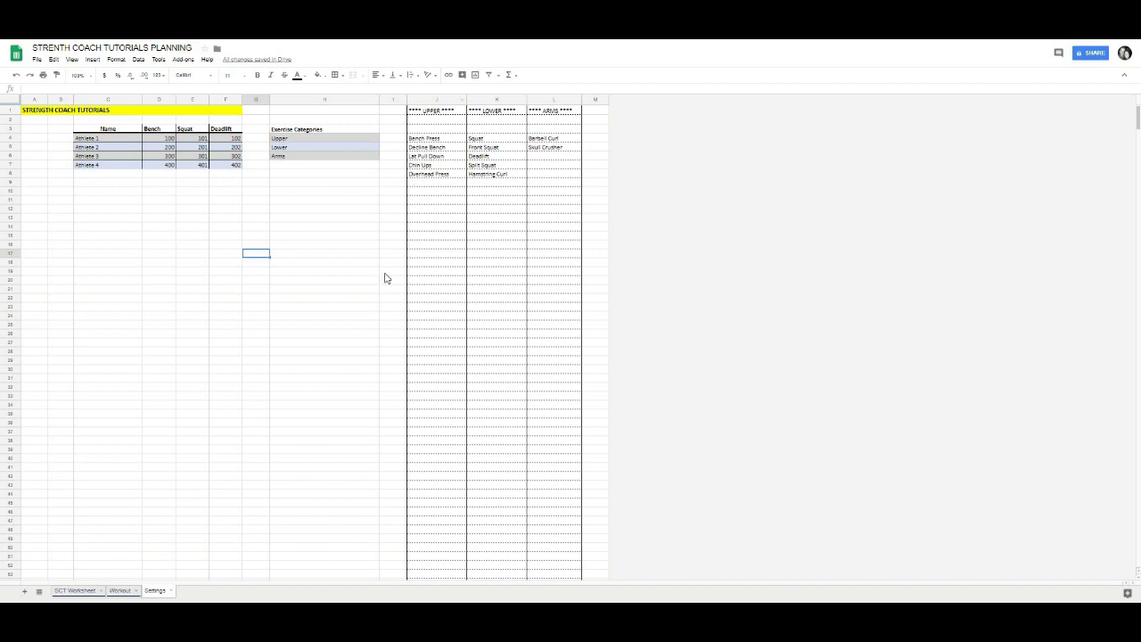
click(299, 237)
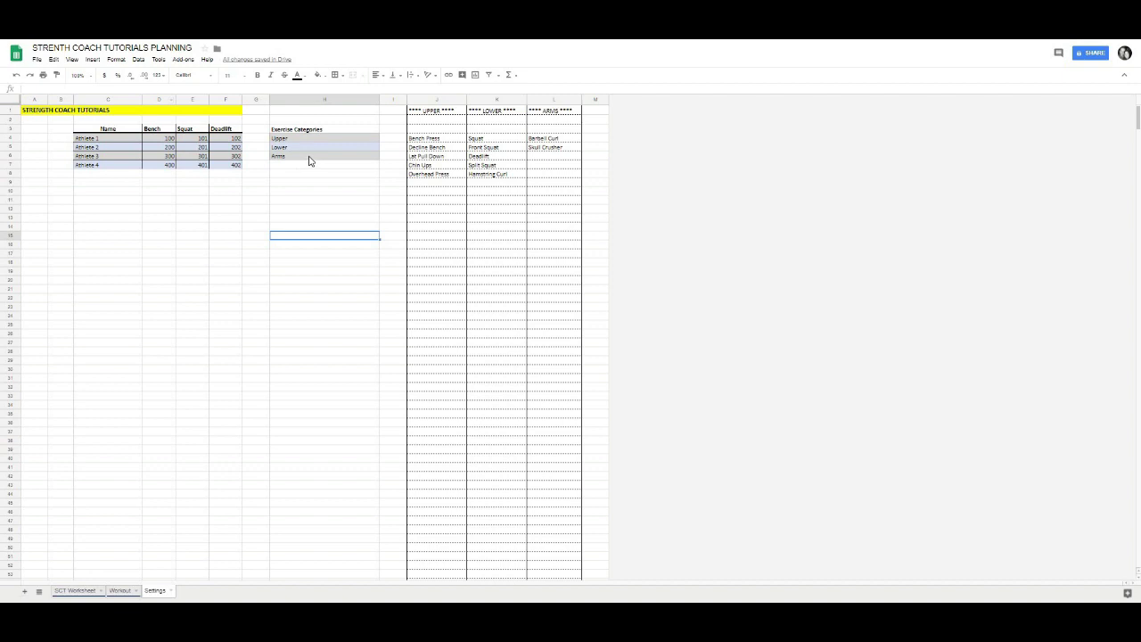
Step: Show the spreadsheet's named ranges and view the cells covered by the Upper range
click(121, 59)
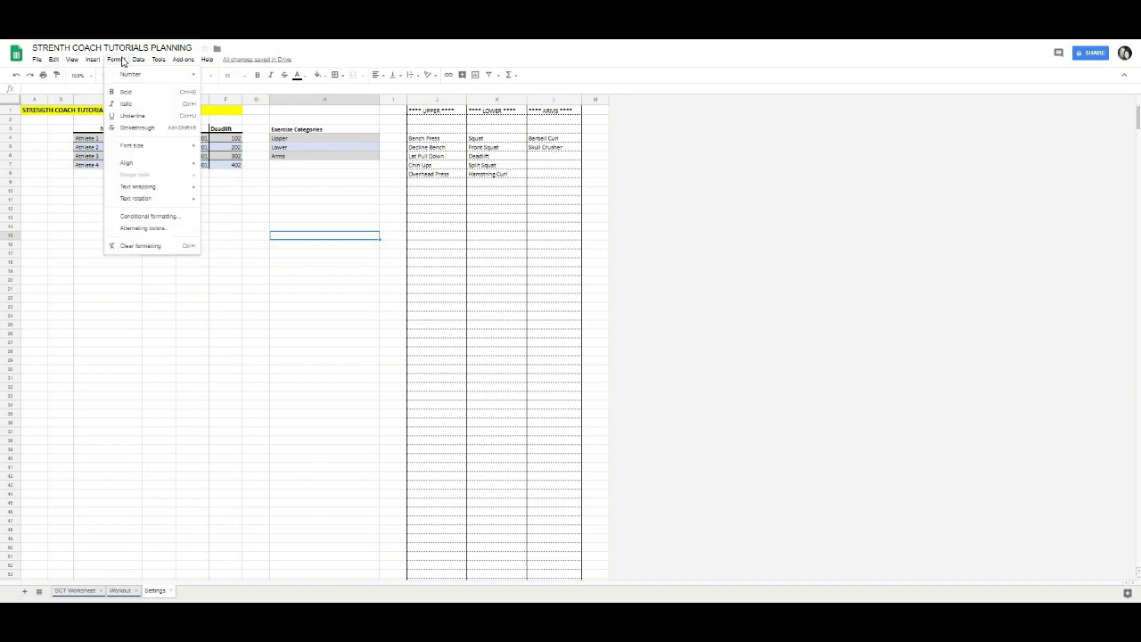
mouse_move(140, 60)
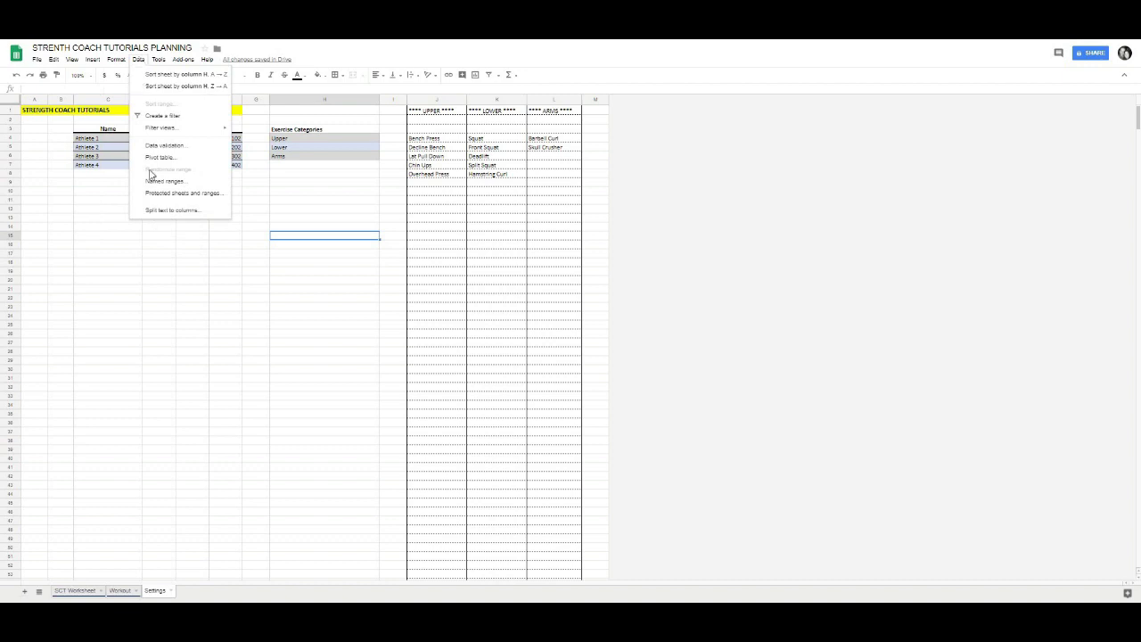
click(149, 182)
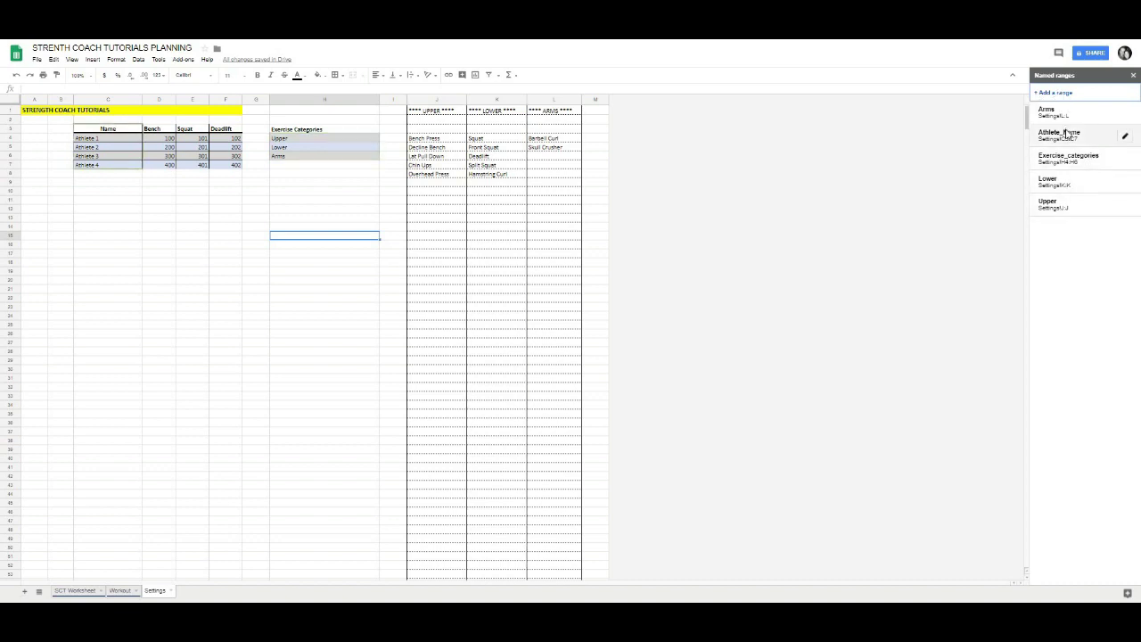
click(1064, 209)
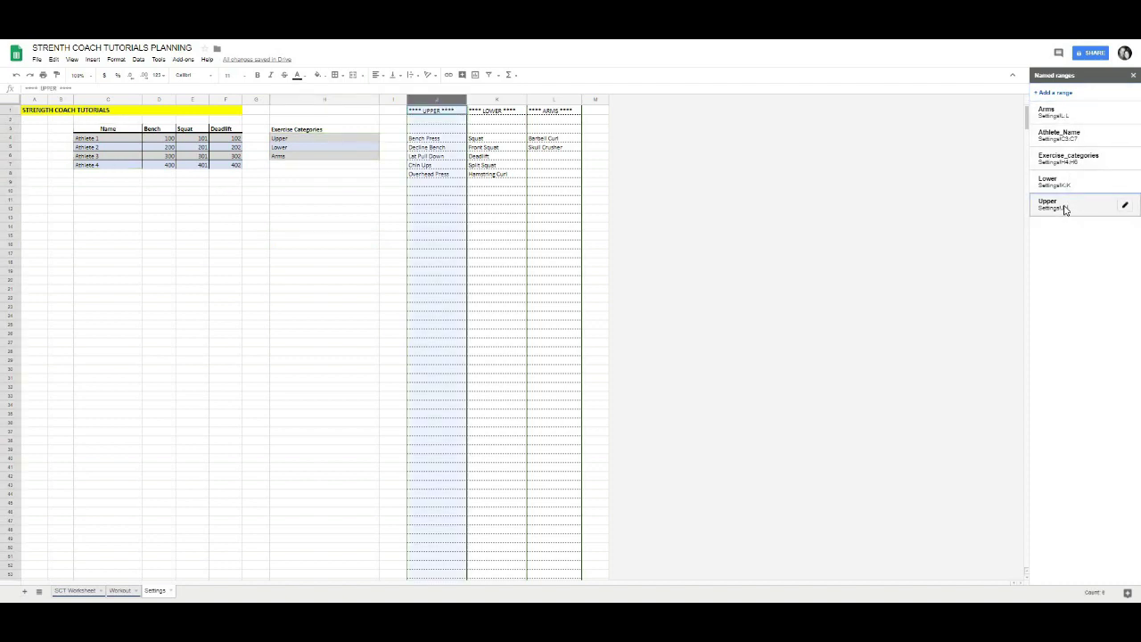
click(1040, 93)
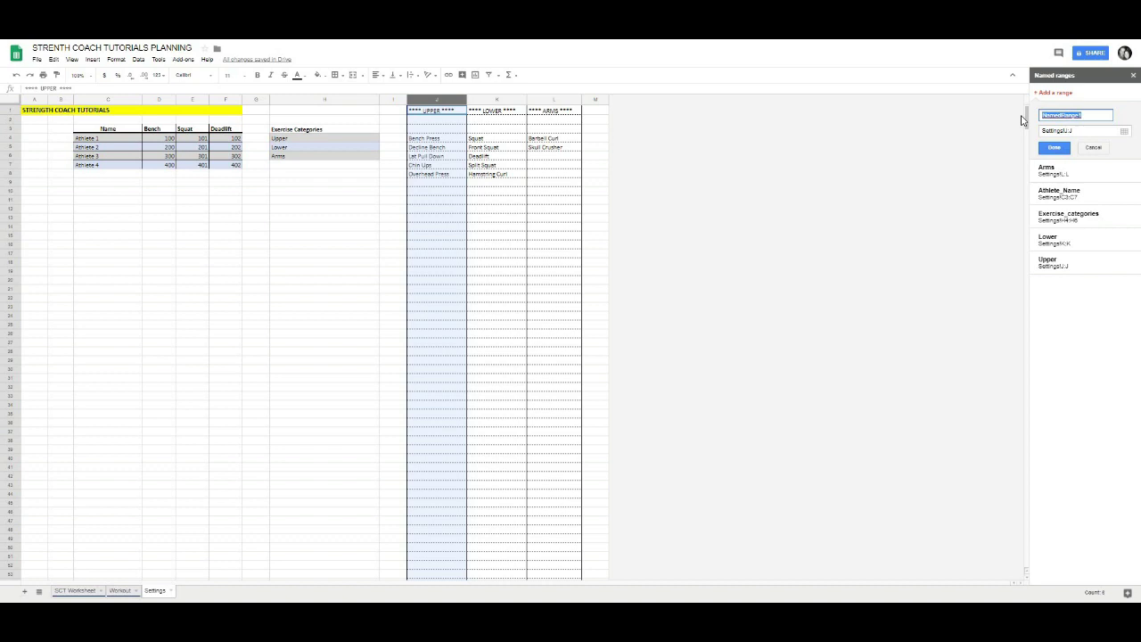
text(Upper)
click(1085, 131)
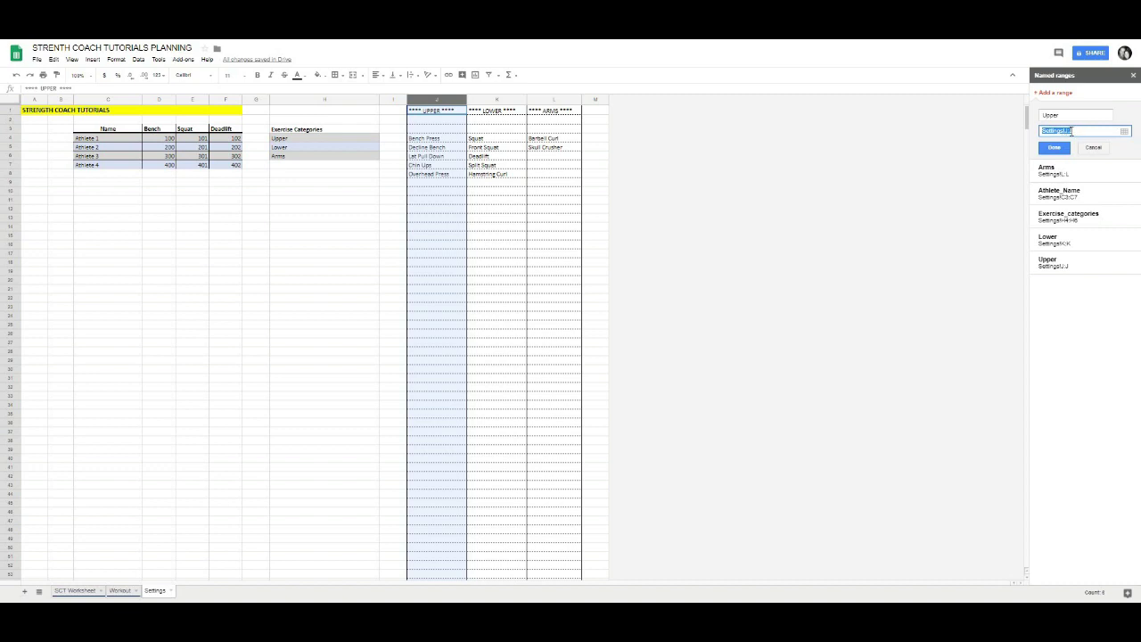
click(1073, 131)
click(1095, 149)
Step: Examine the Upper exercise list and its empty rows, and select the whole of column J
click(435, 148)
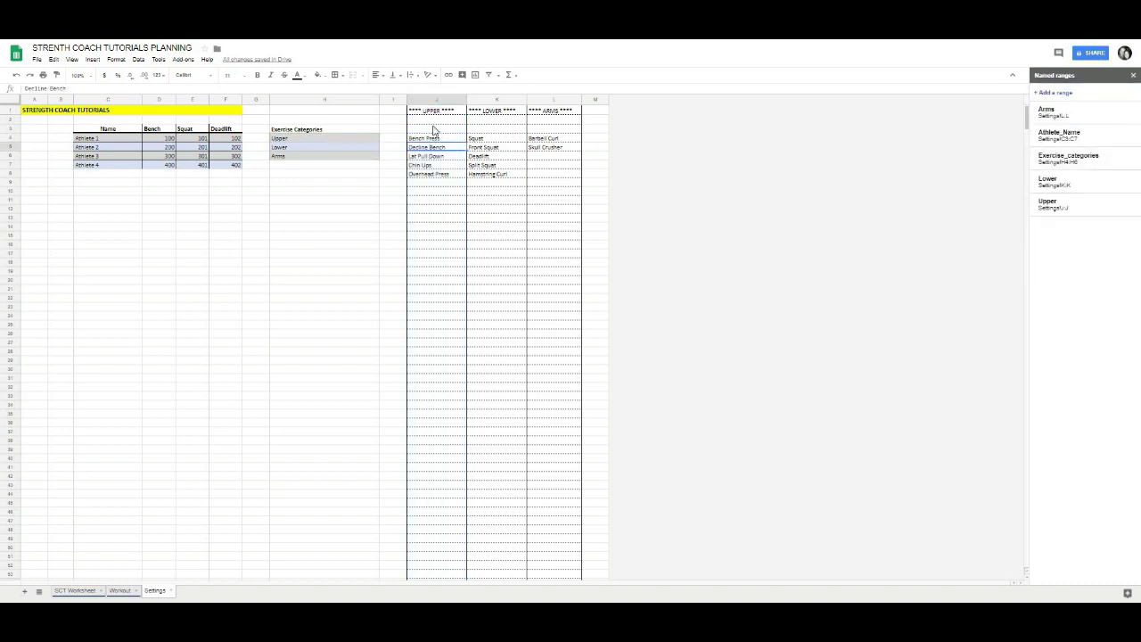
drag(439, 119, 435, 130)
drag(428, 184, 433, 481)
click(497, 333)
click(437, 99)
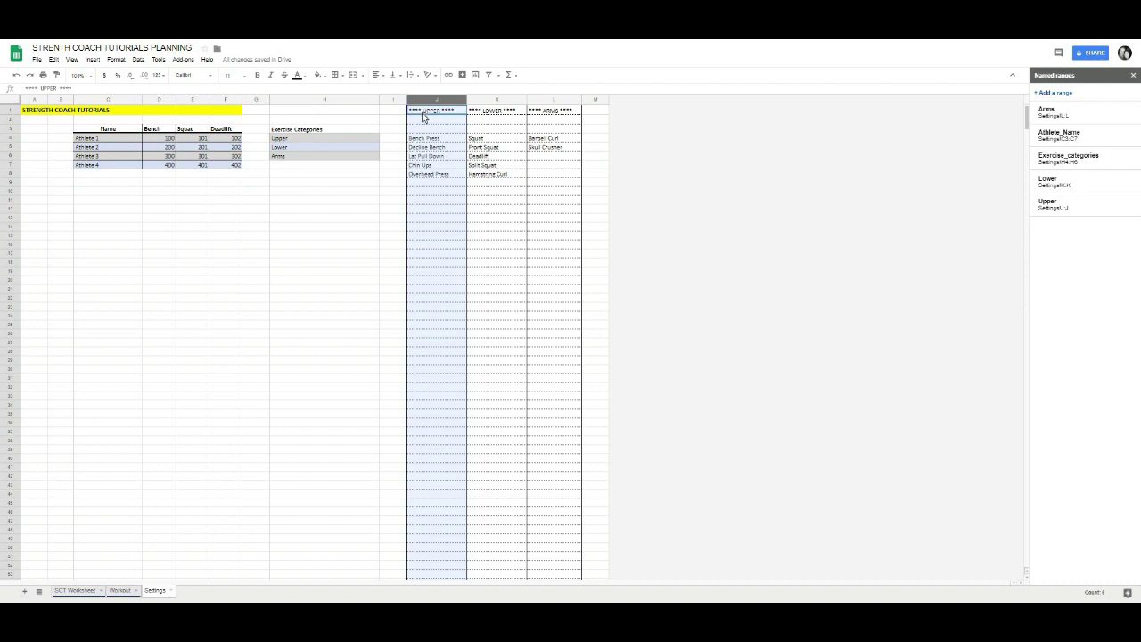
Step: Examine the exercise entries in the Upper list on the Settings sheet and the empty rows beneath them
click(425, 115)
click(427, 139)
click(442, 149)
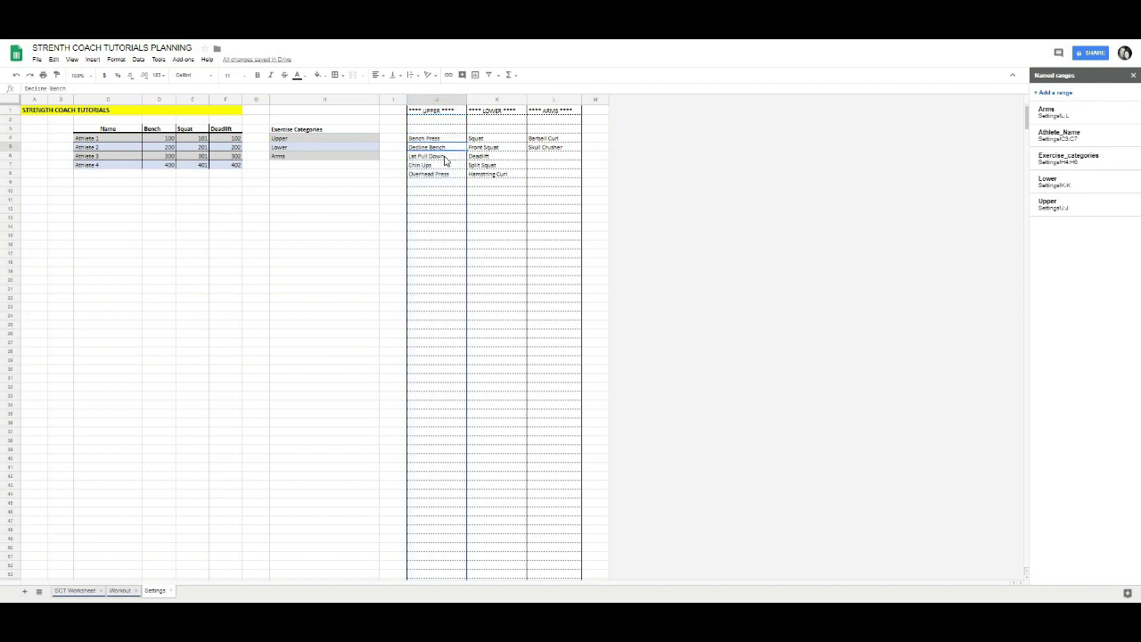
key(Down)
key(Down)
key(Down)
drag(436, 201, 508, 324)
click(517, 299)
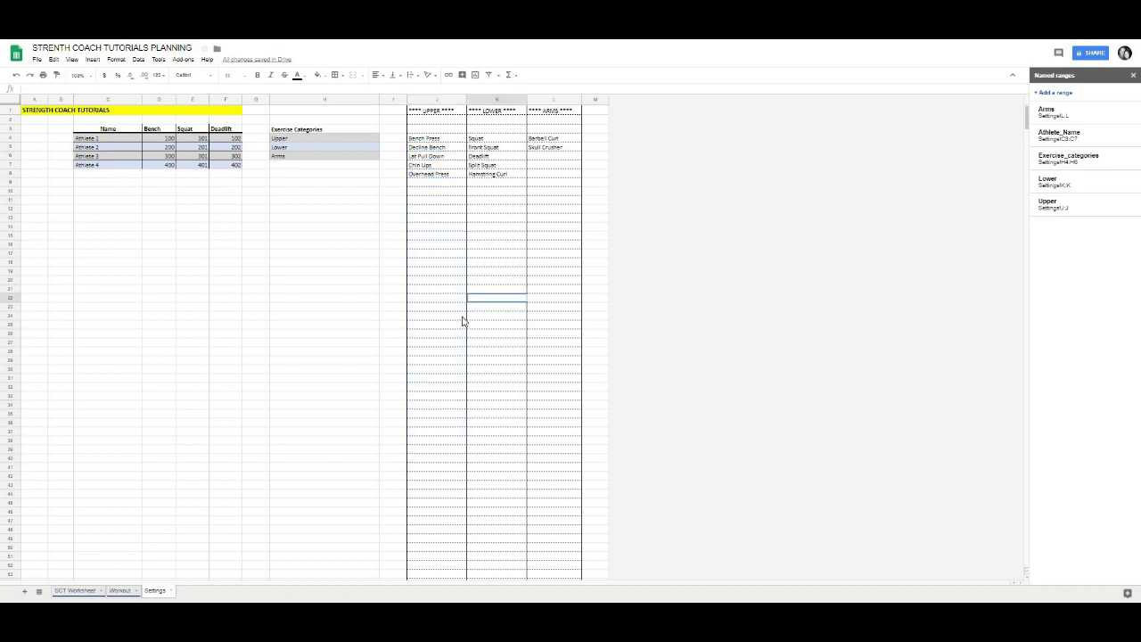
click(450, 302)
click(434, 190)
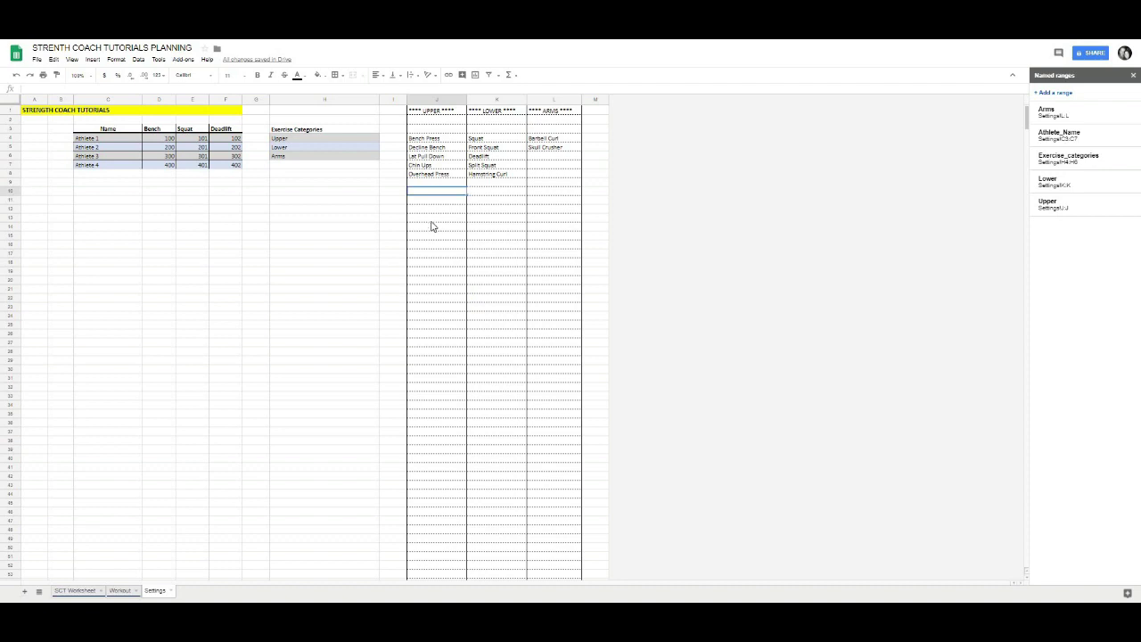
Step: Check how far the exercise columns extend down the sheet, and highlight the Upper column's cells from its heading downward
scroll(432, 225, down, 5)
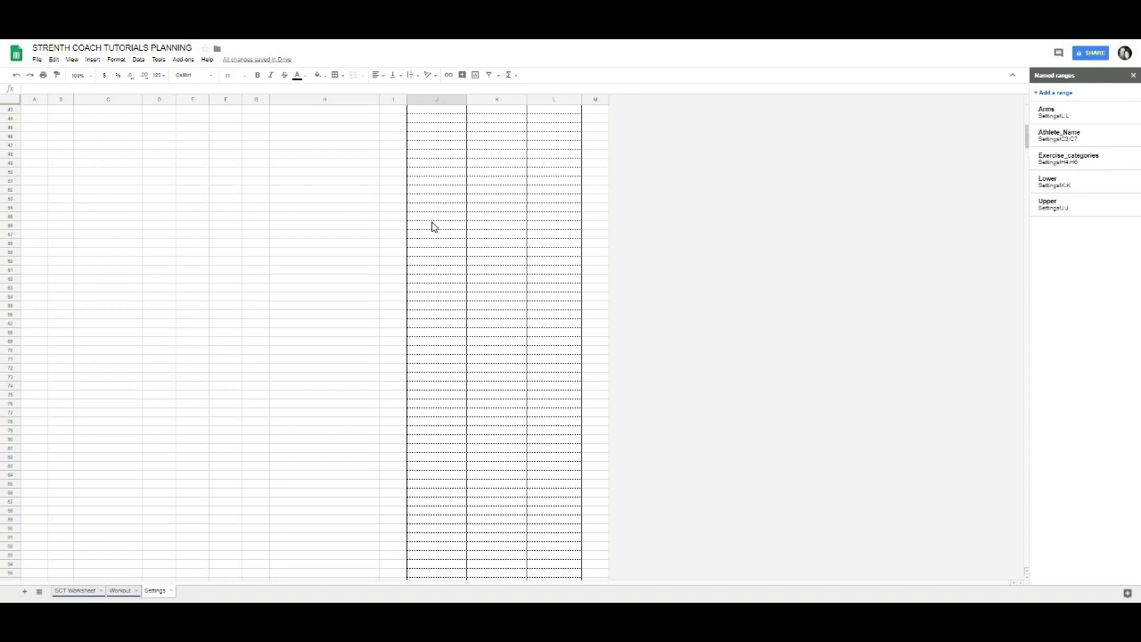
scroll(432, 225, up, 5)
drag(428, 110, 434, 513)
click(514, 341)
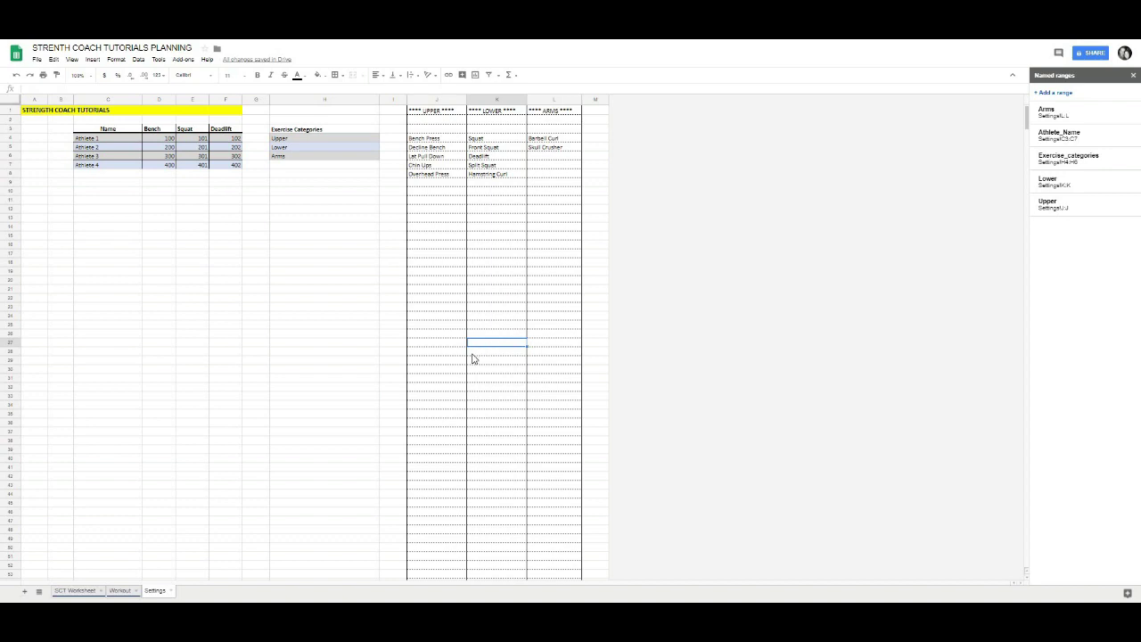
click(471, 228)
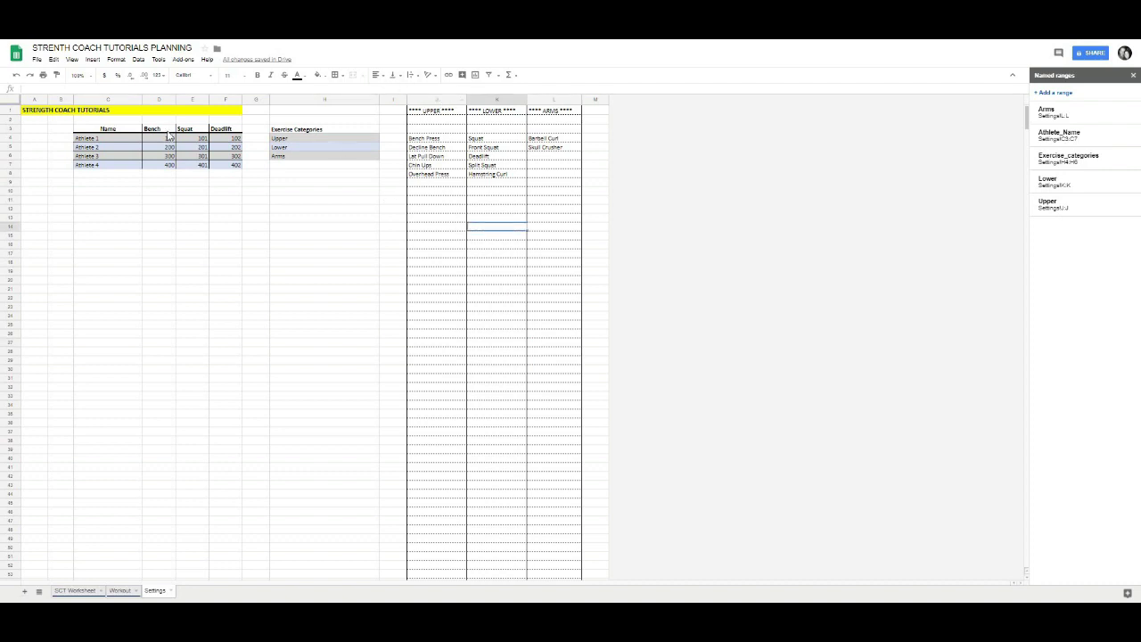
Step: Show the named ranges and open the Athlete_Name and Exercise_categories ranges to view their names and covered cells
click(138, 59)
click(166, 181)
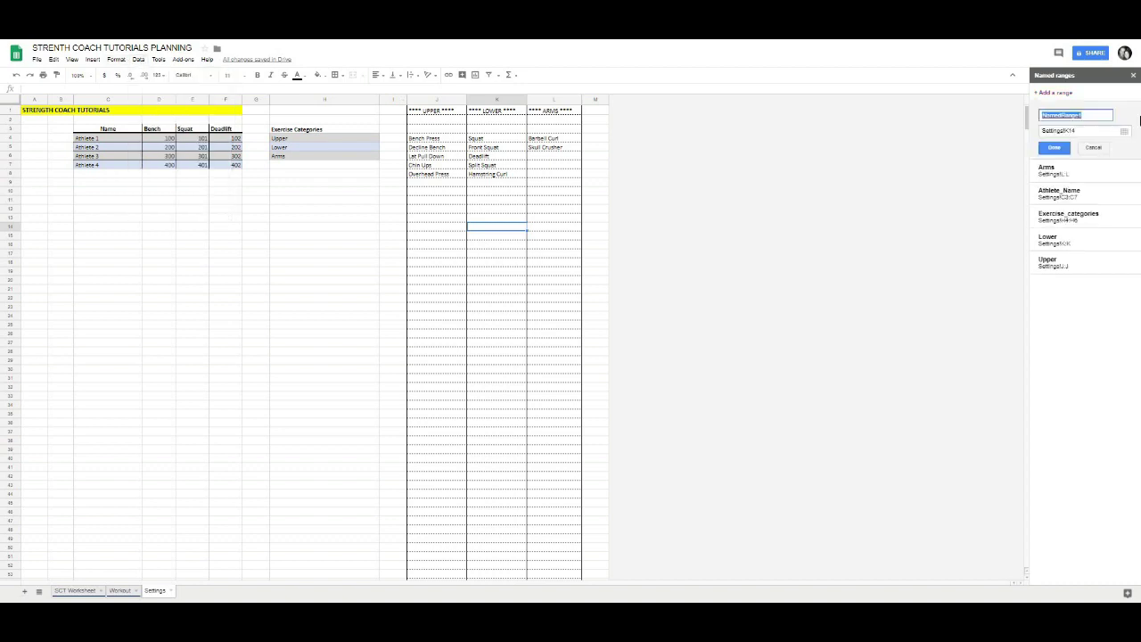
mouse_move(1103, 197)
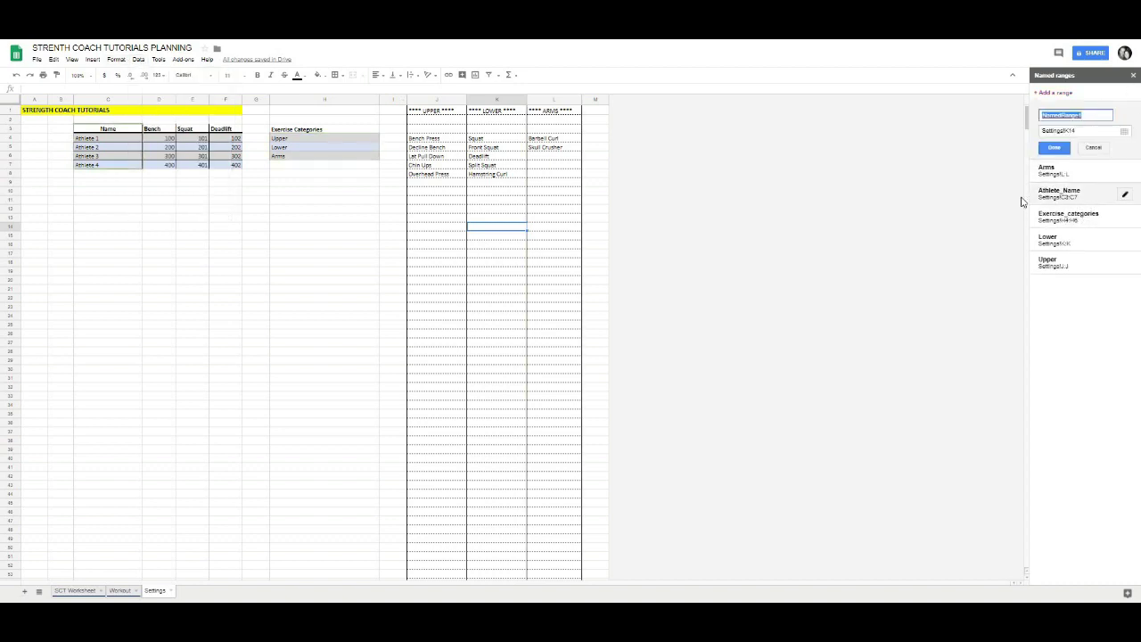
click(1125, 196)
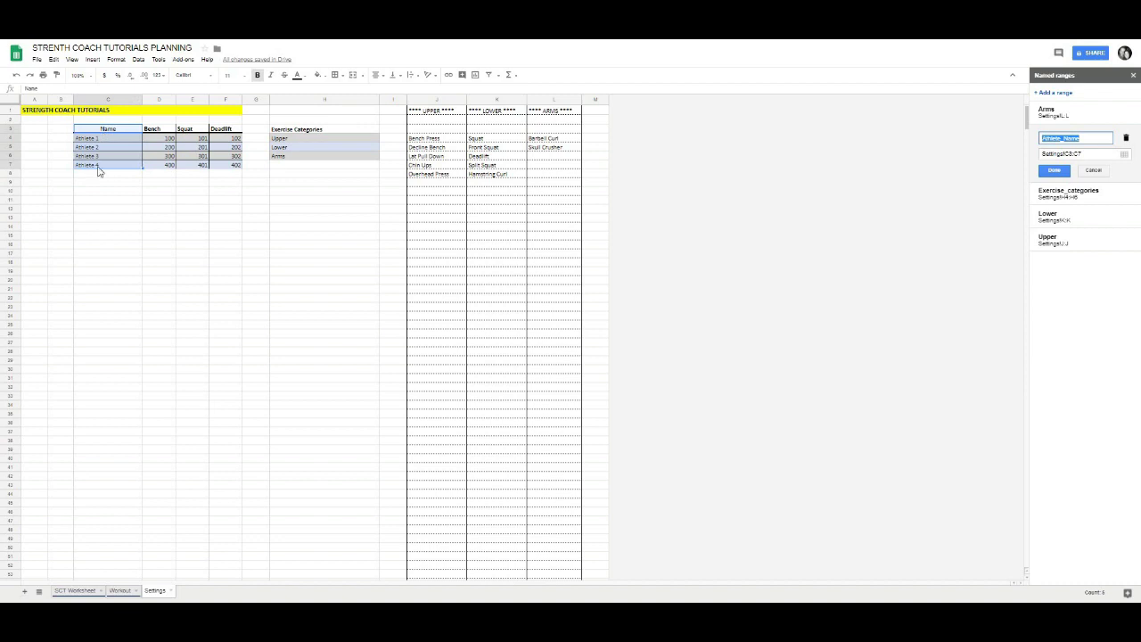
click(1088, 199)
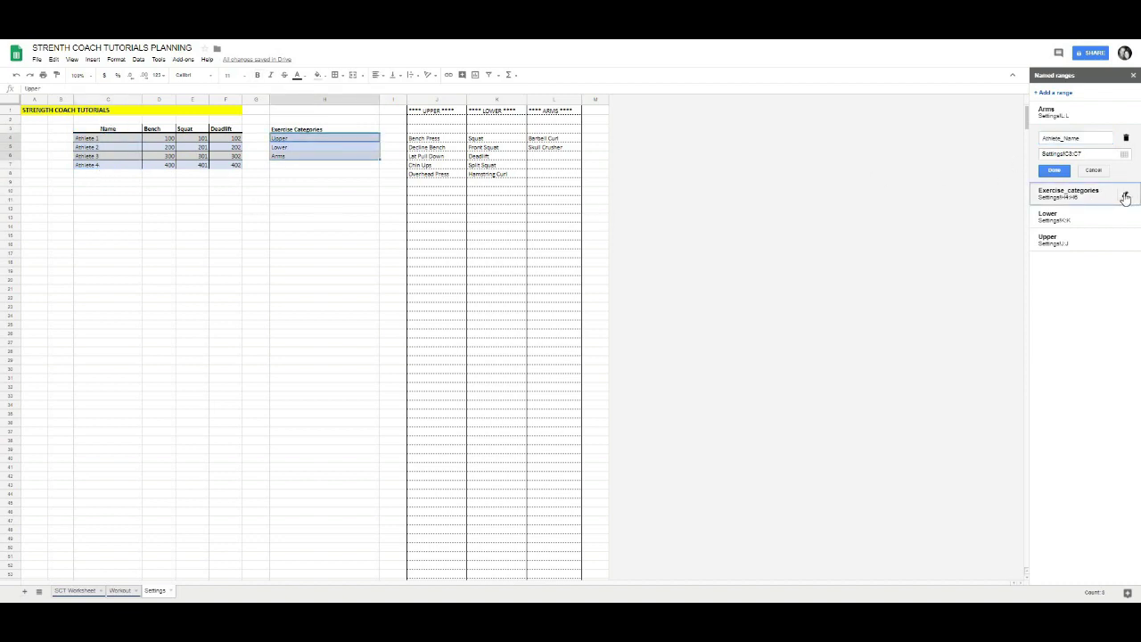
click(1125, 196)
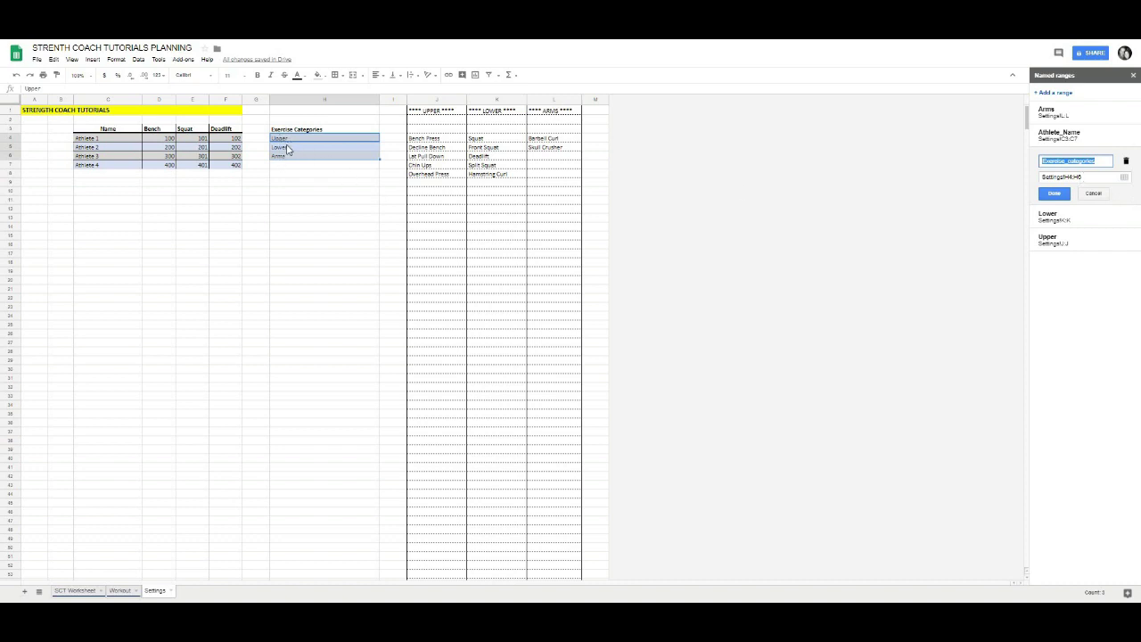
click(1054, 223)
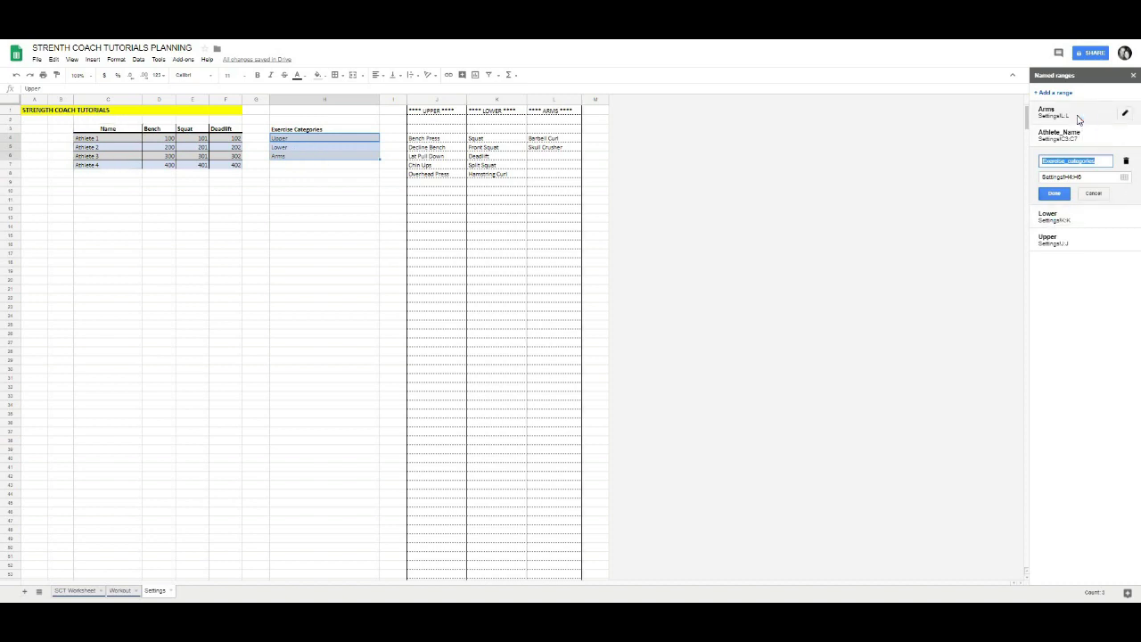
Step: Select the whole Upper, Lower and Arms columns in turn, and highlight the matching entries under Exercise Categories
click(446, 111)
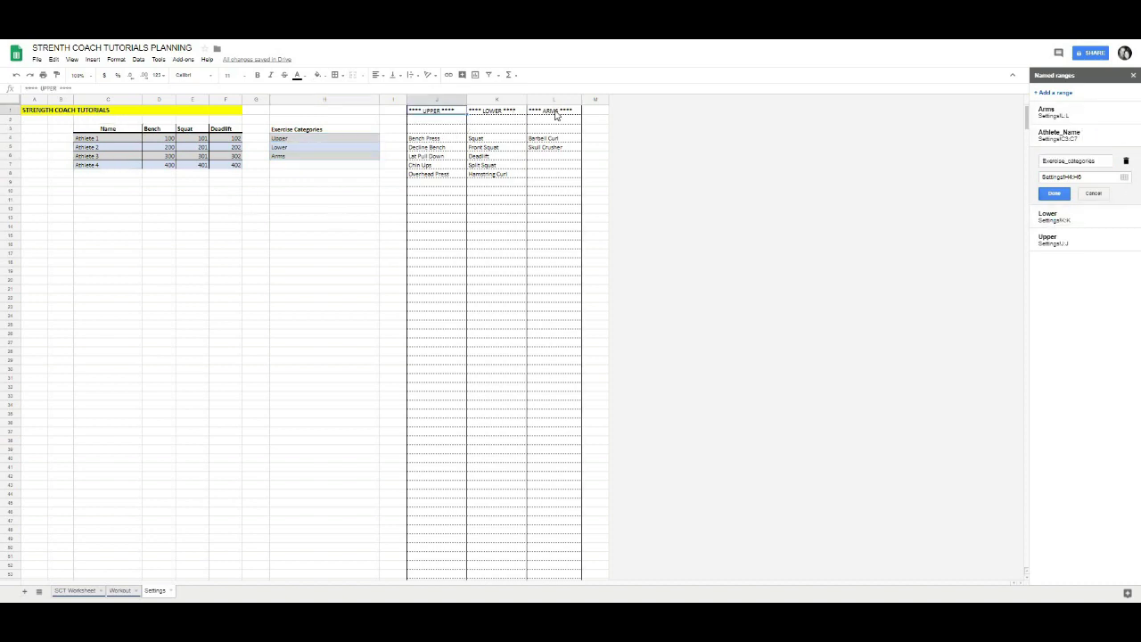
click(437, 99)
click(485, 99)
click(546, 100)
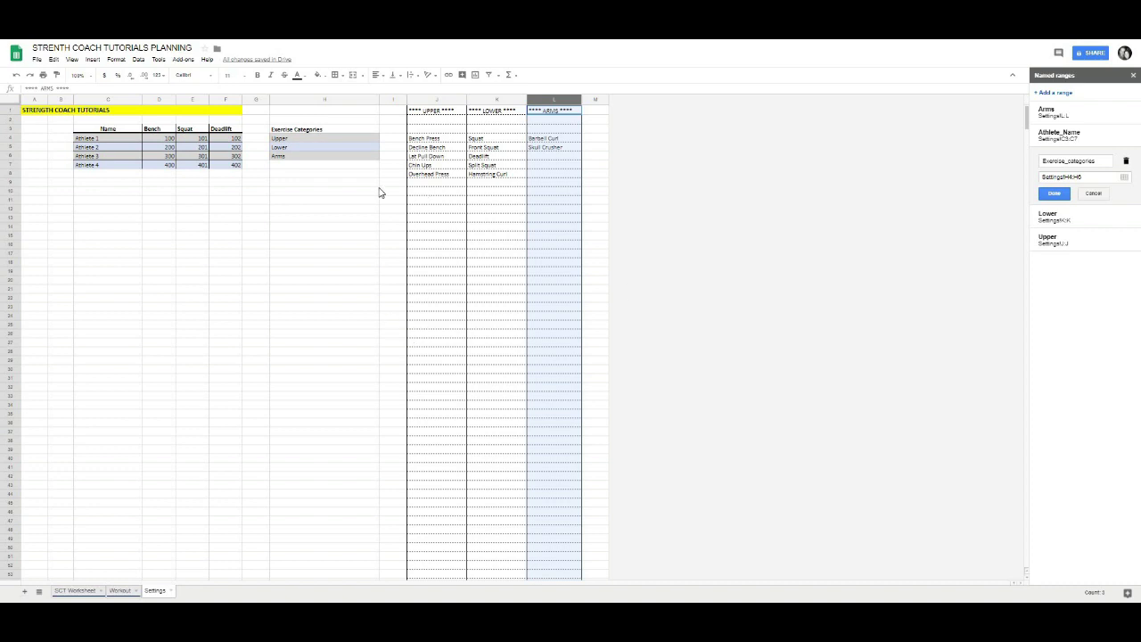
click(283, 142)
drag(288, 160, 335, 142)
click(233, 226)
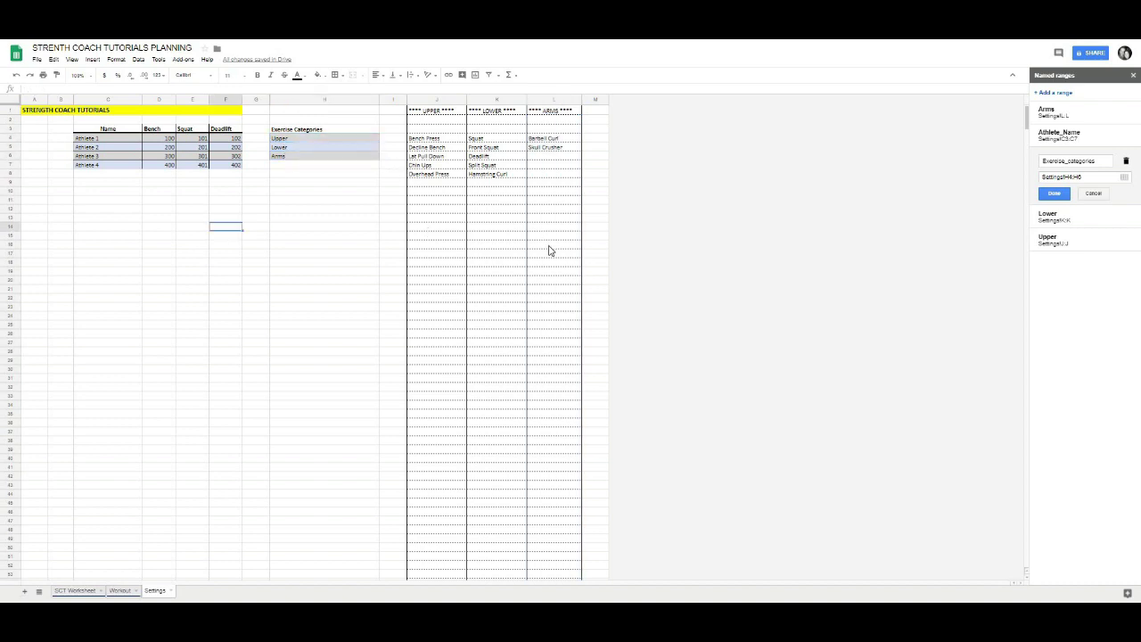
Step: View the cells covered by the Athlete_Name range
click(1080, 139)
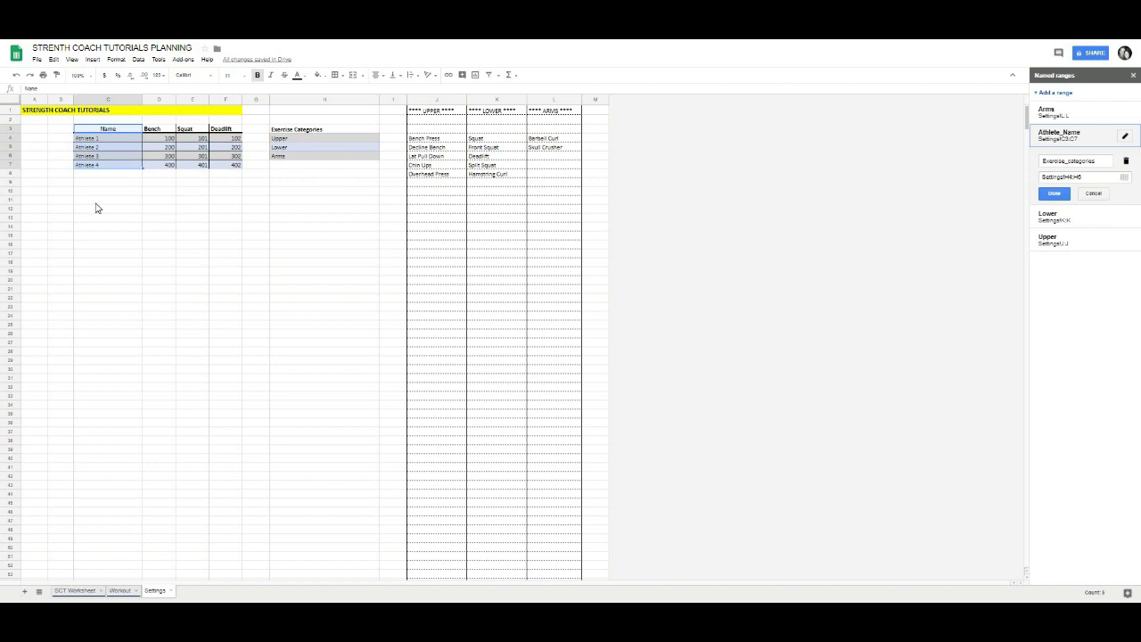
click(140, 202)
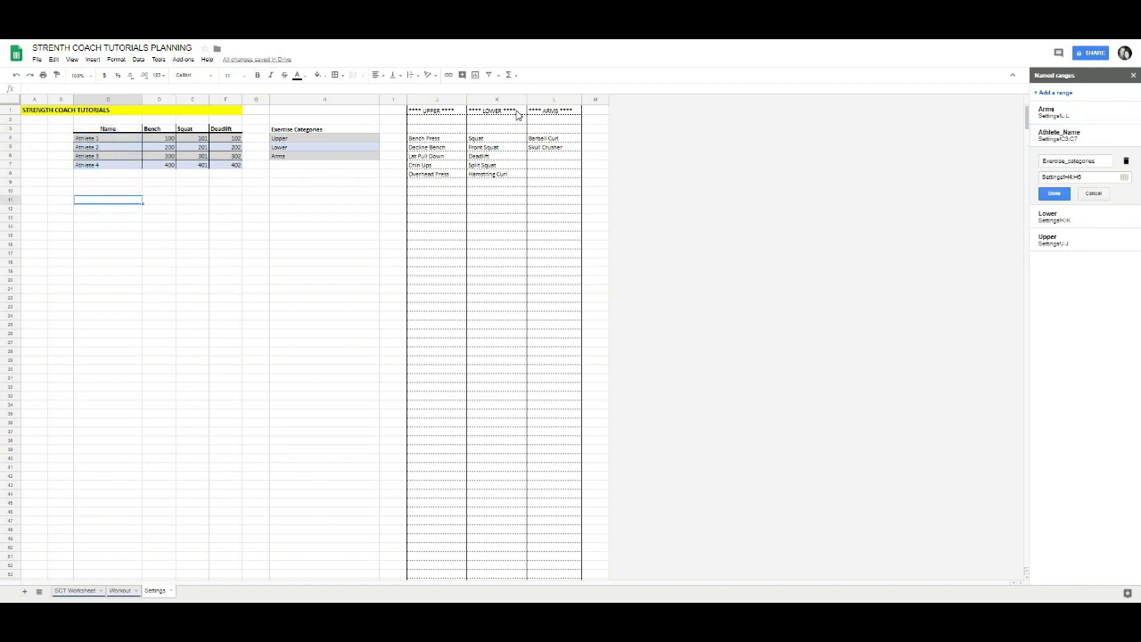
click(169, 372)
click(306, 230)
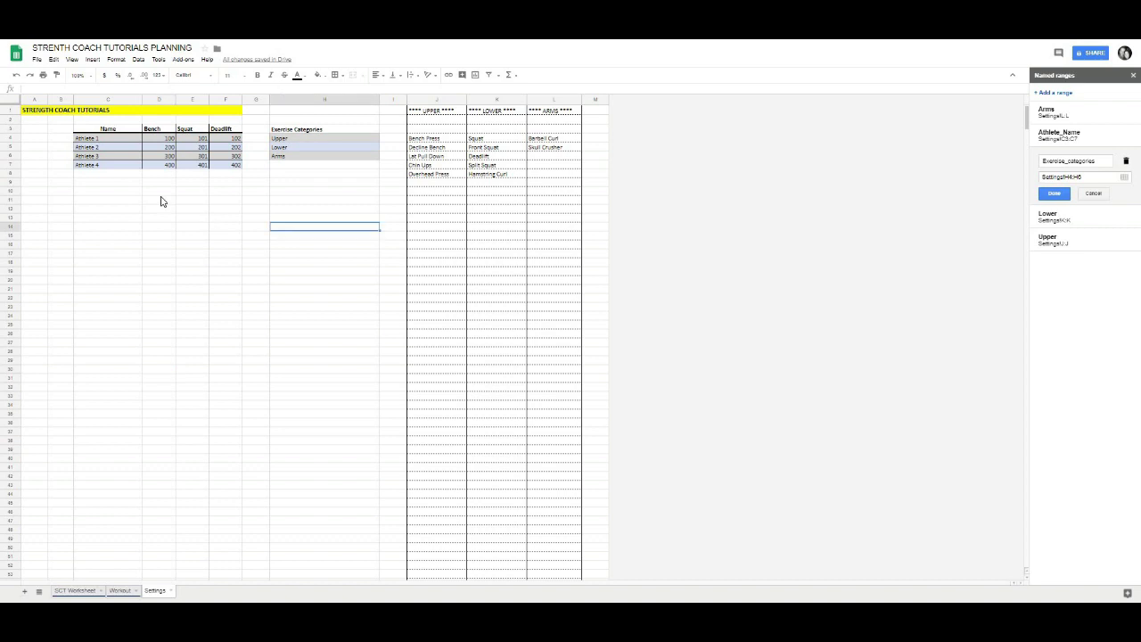
Step: Highlight the athlete maxes table, the Exercise Categories entries and the Upper, Arms and Lower exercise columns in turn
drag(106, 140, 251, 167)
click(325, 199)
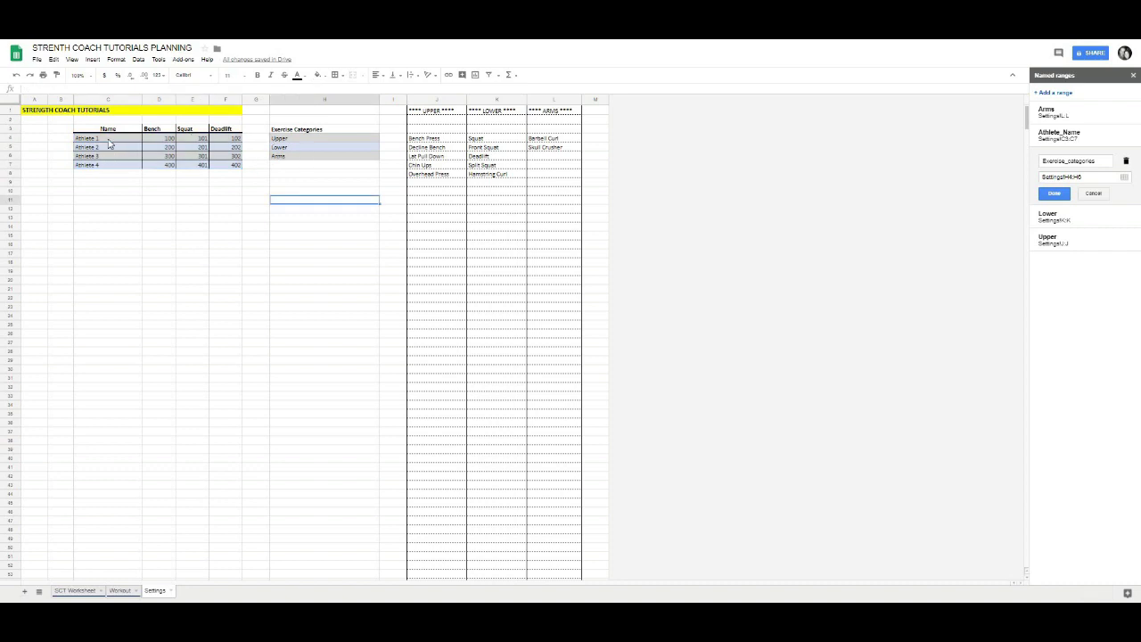
drag(301, 140, 303, 159)
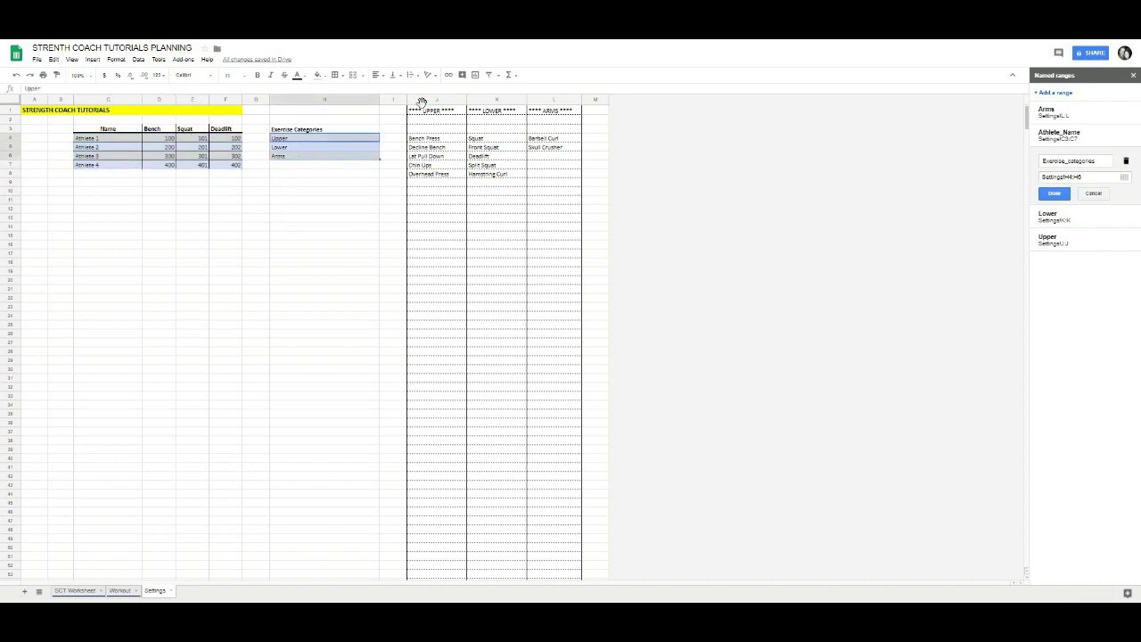
click(428, 100)
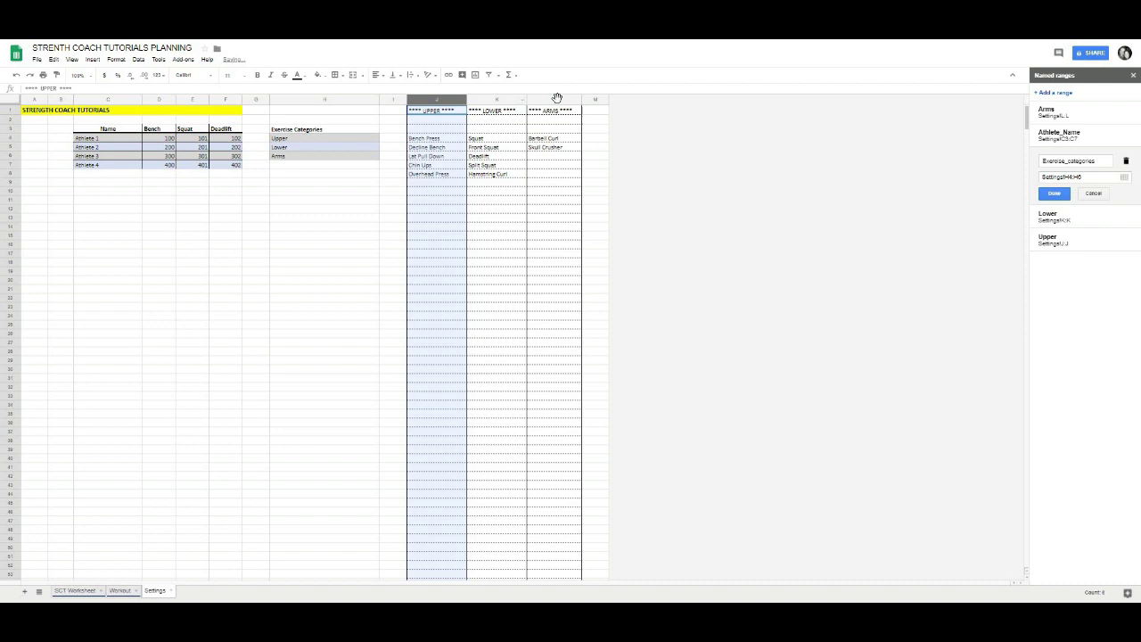
click(557, 98)
click(497, 98)
click(499, 199)
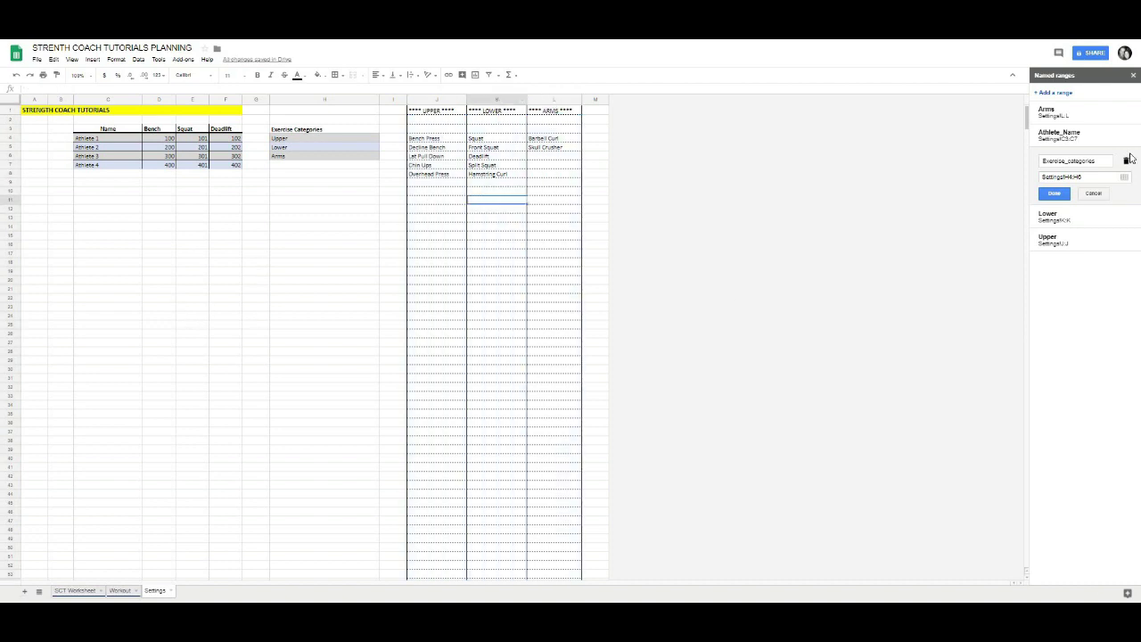
Step: Close the named ranges, inspect the athlete name cell's data validation on the SCT Worksheet and save it with the Athlete_Name list
click(1134, 77)
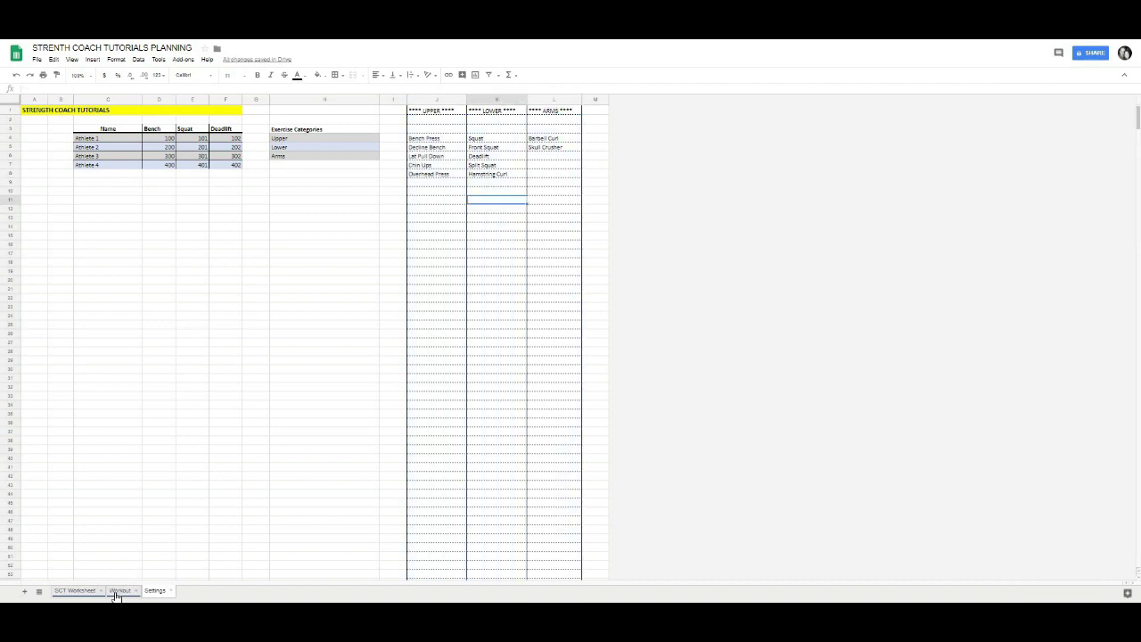
click(76, 590)
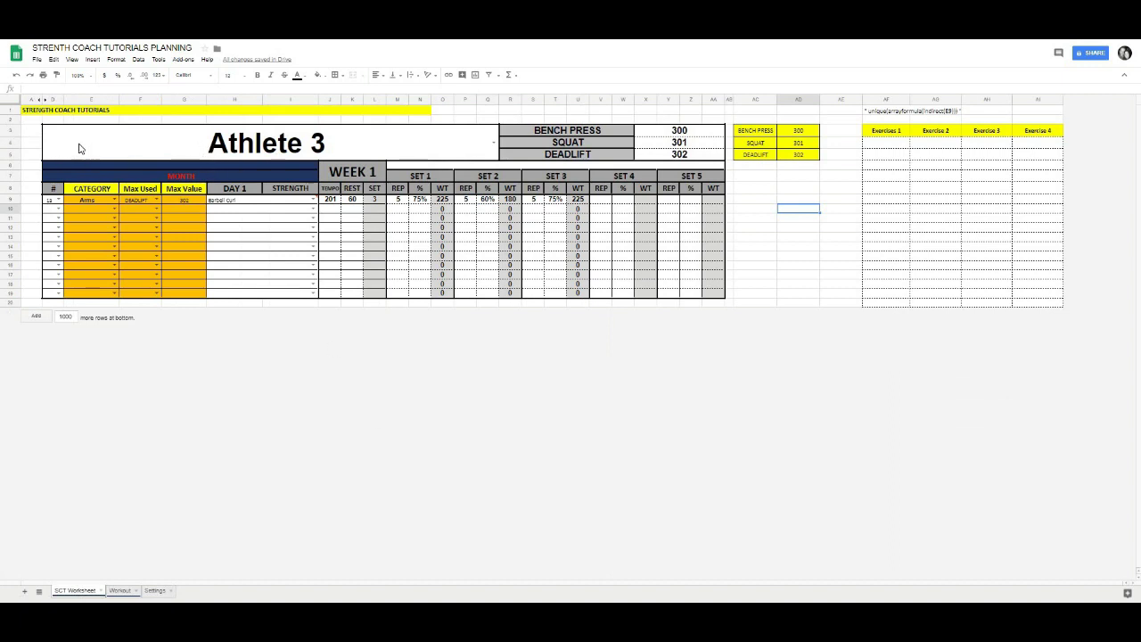
click(240, 143)
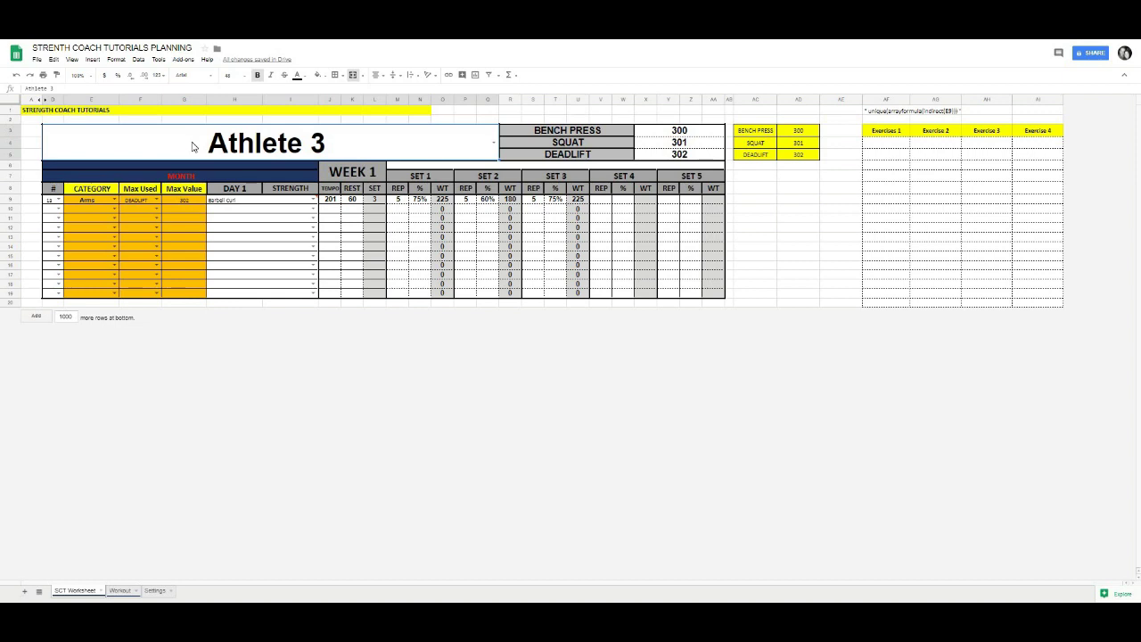
click(138, 60)
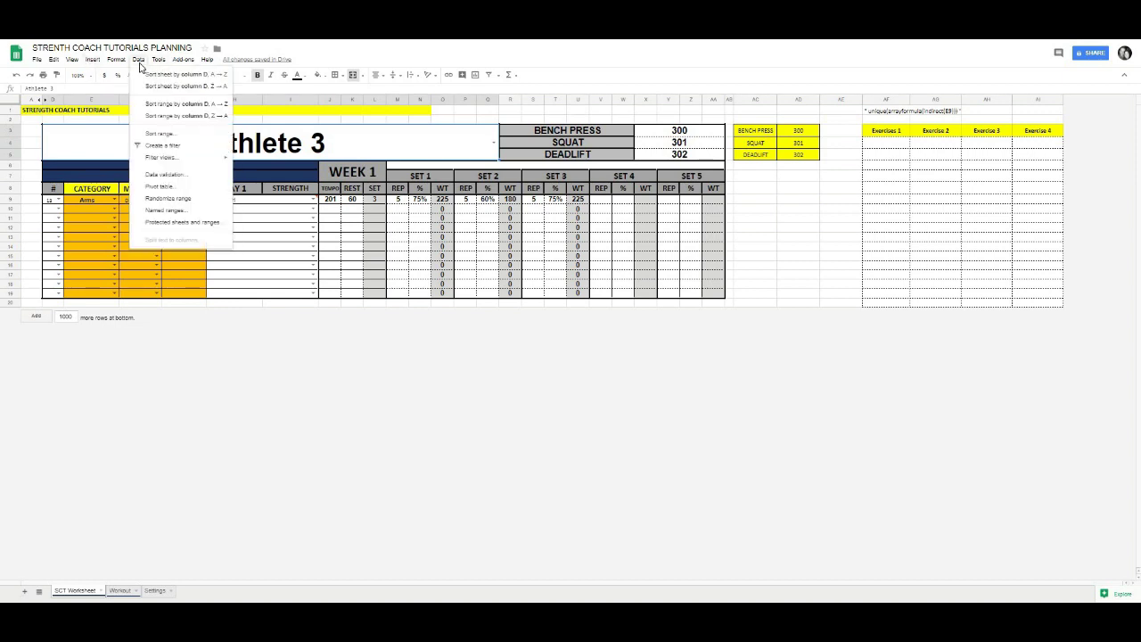
click(156, 175)
drag(556, 266, 398, 152)
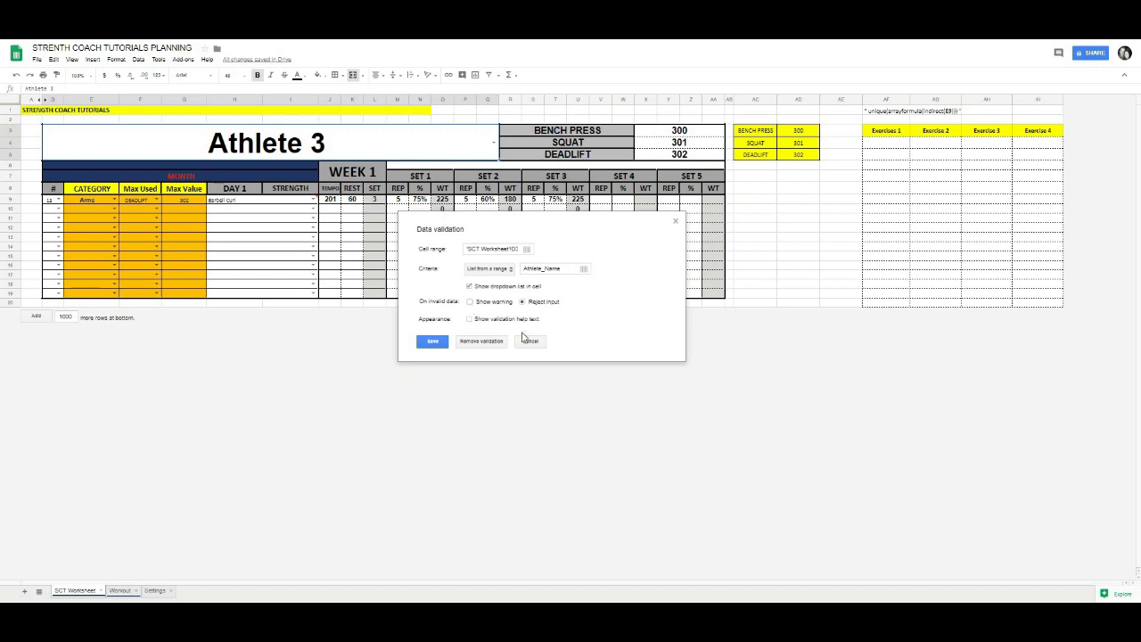
click(433, 342)
Step: Try Athlete 2 and Athlete 4 in the athlete name dropdown, and finish with Athlete 1 selected
click(494, 146)
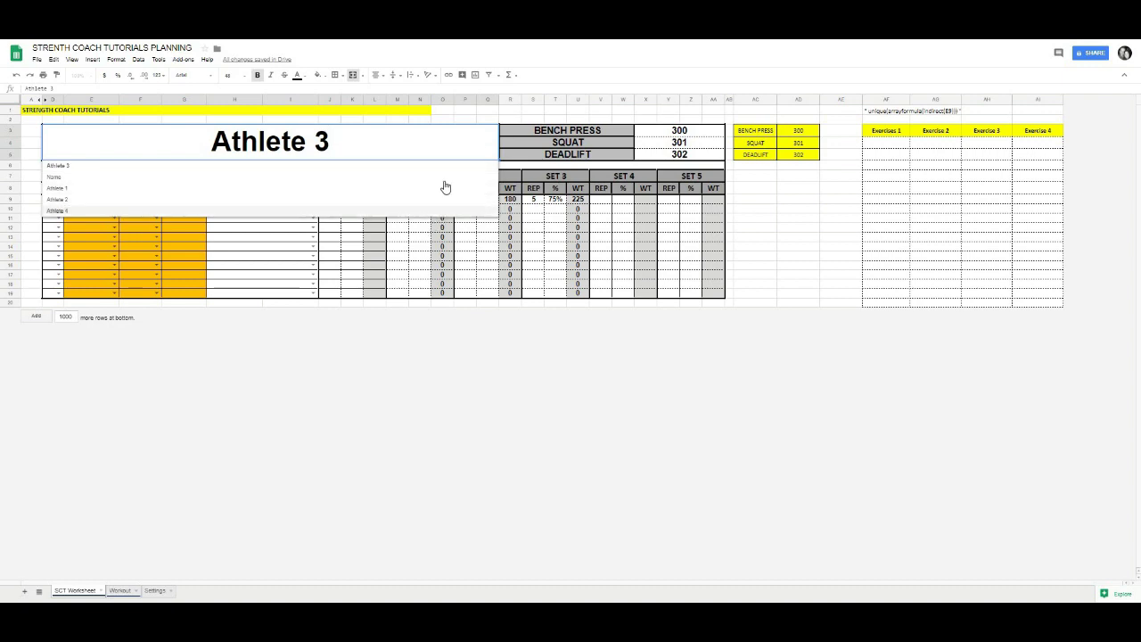
click(61, 199)
click(494, 147)
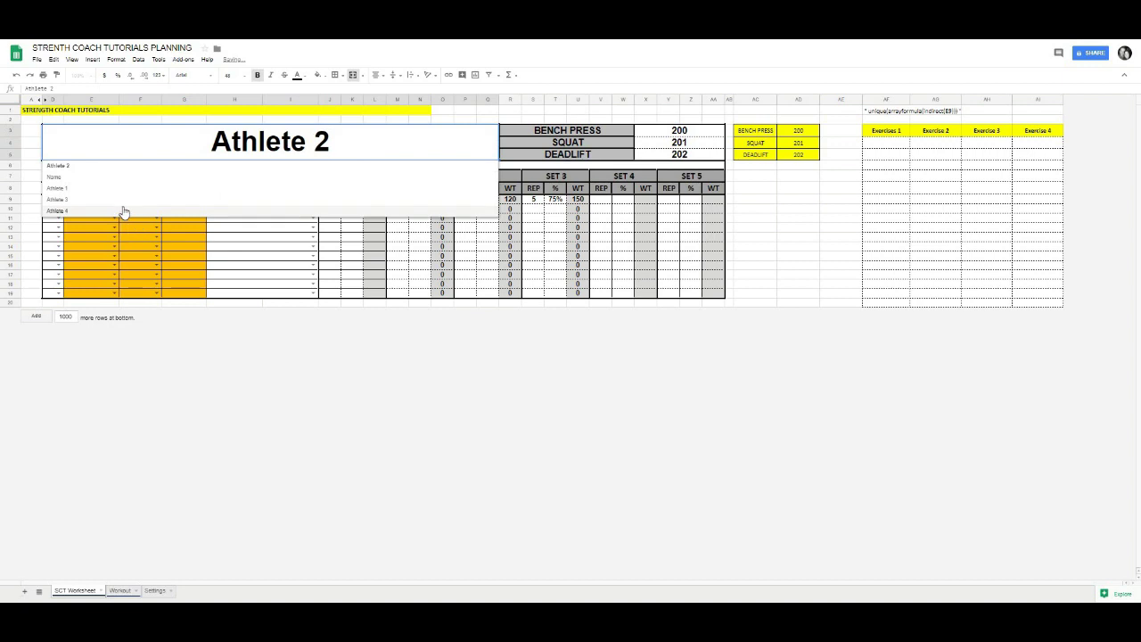
click(123, 212)
click(495, 144)
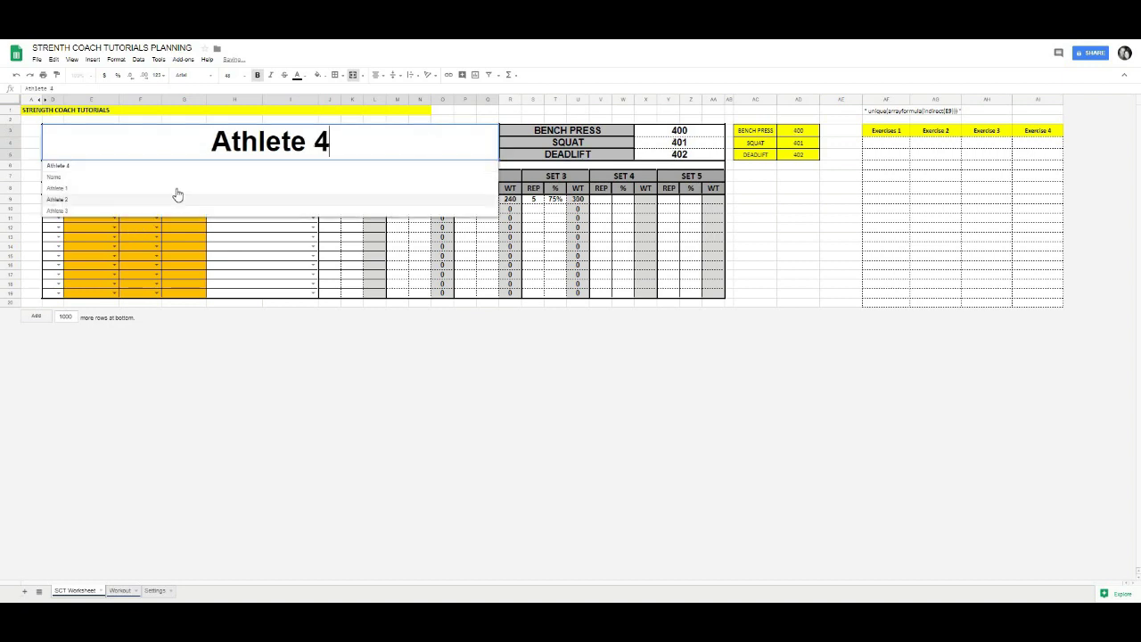
click(212, 162)
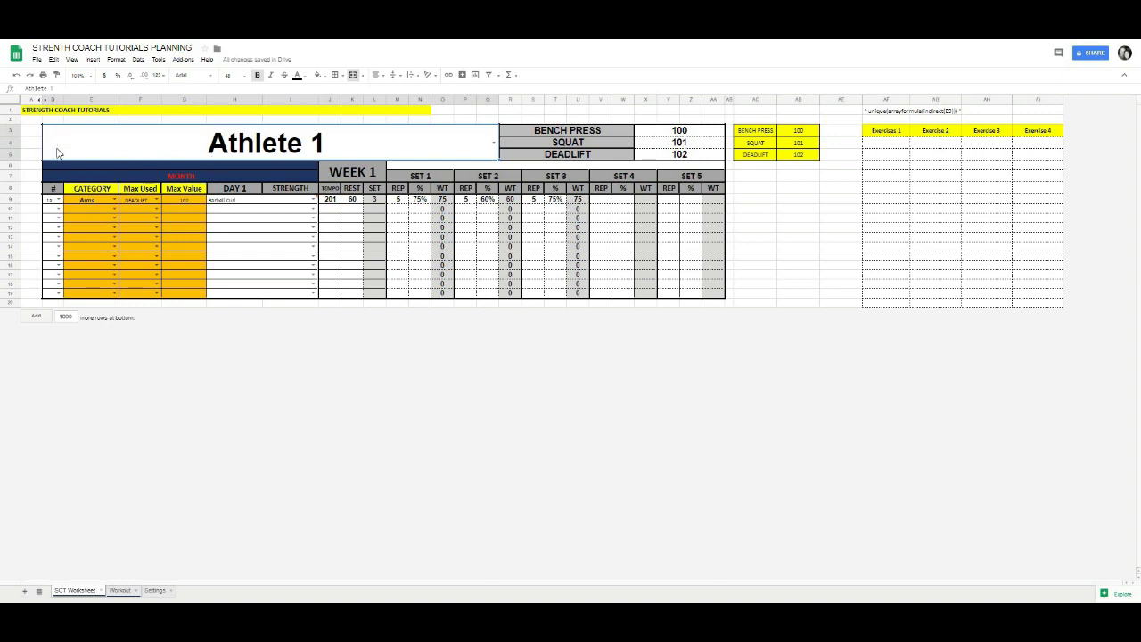
Step: Recheck the athlete name cell's data validation source, Athlete_Name, and save the rule as it is
click(138, 58)
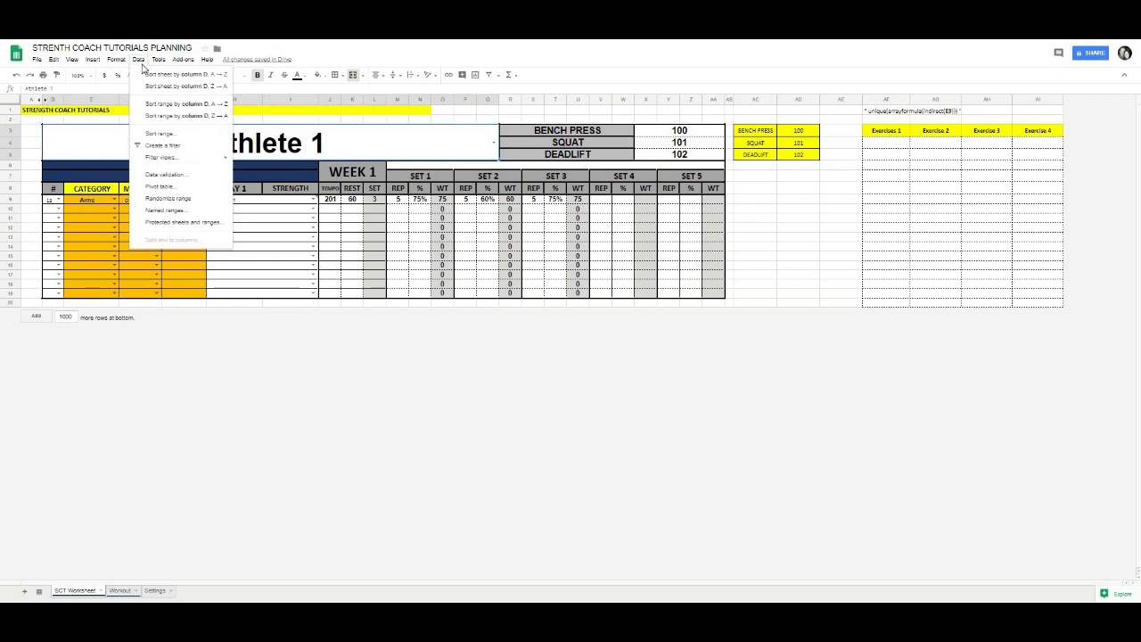
click(168, 175)
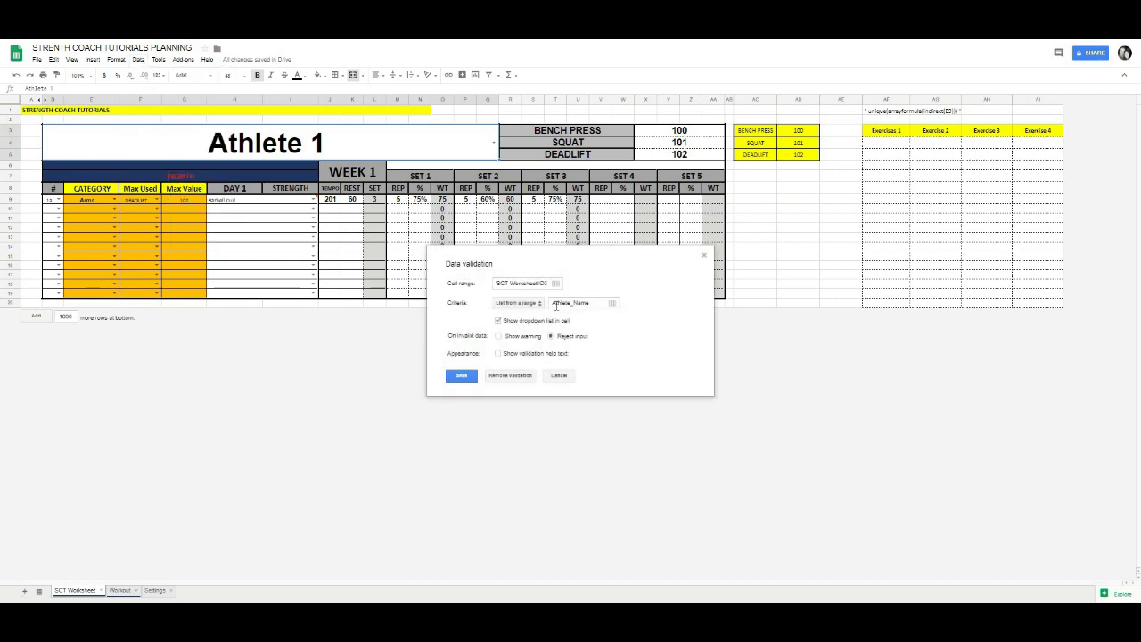
click(462, 375)
click(52, 137)
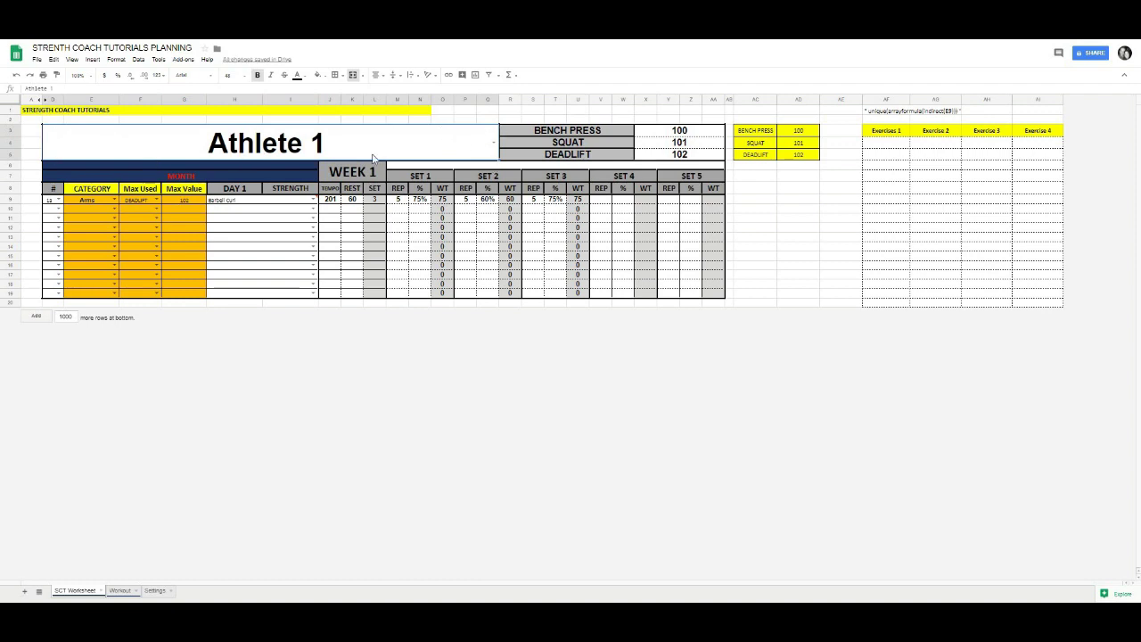
Step: Step through the Bench Press, Squat and Deadlift labels next to the athlete name on the SCT Worksheet
click(598, 133)
click(595, 142)
click(591, 154)
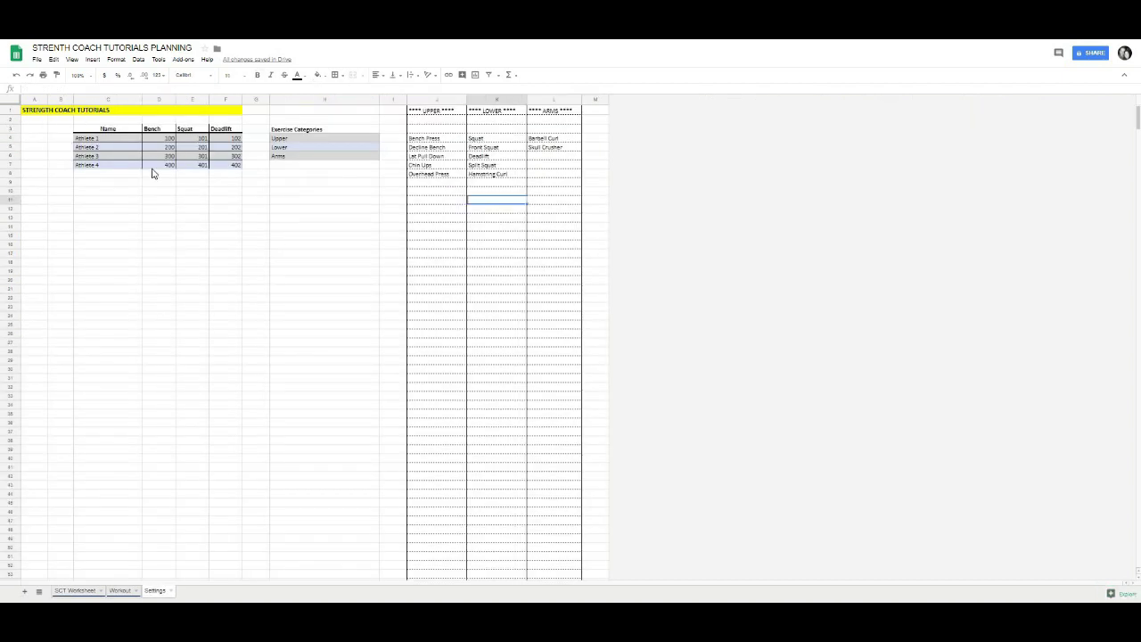
Step: View the athlete max table on the Settings sheet and return to the SCT Worksheet
click(155, 590)
click(226, 225)
click(77, 590)
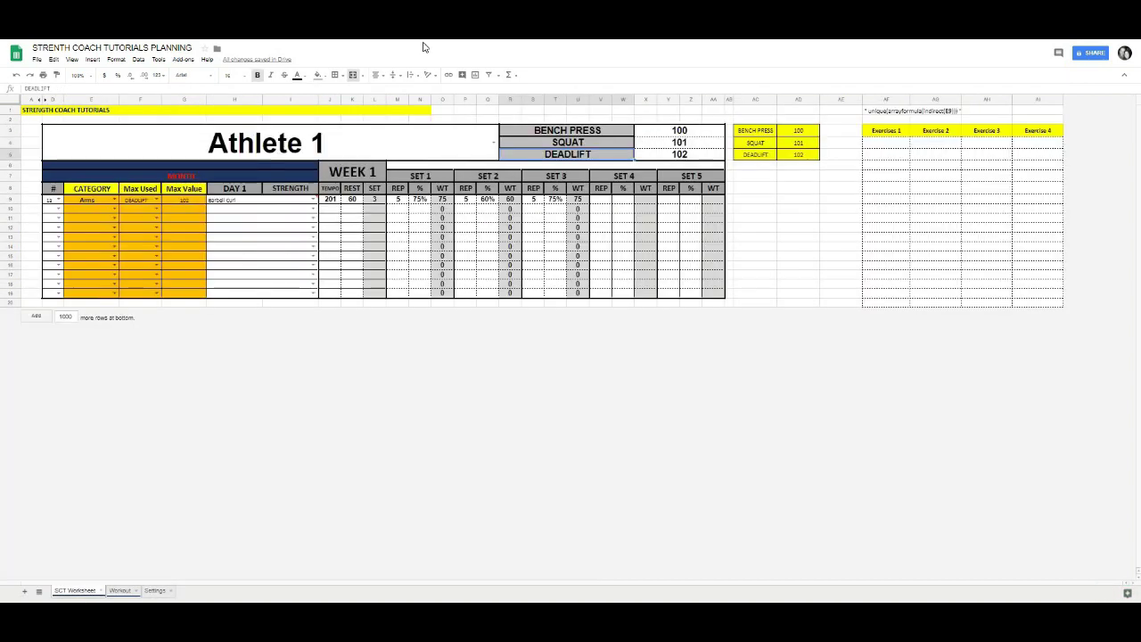
click(175, 205)
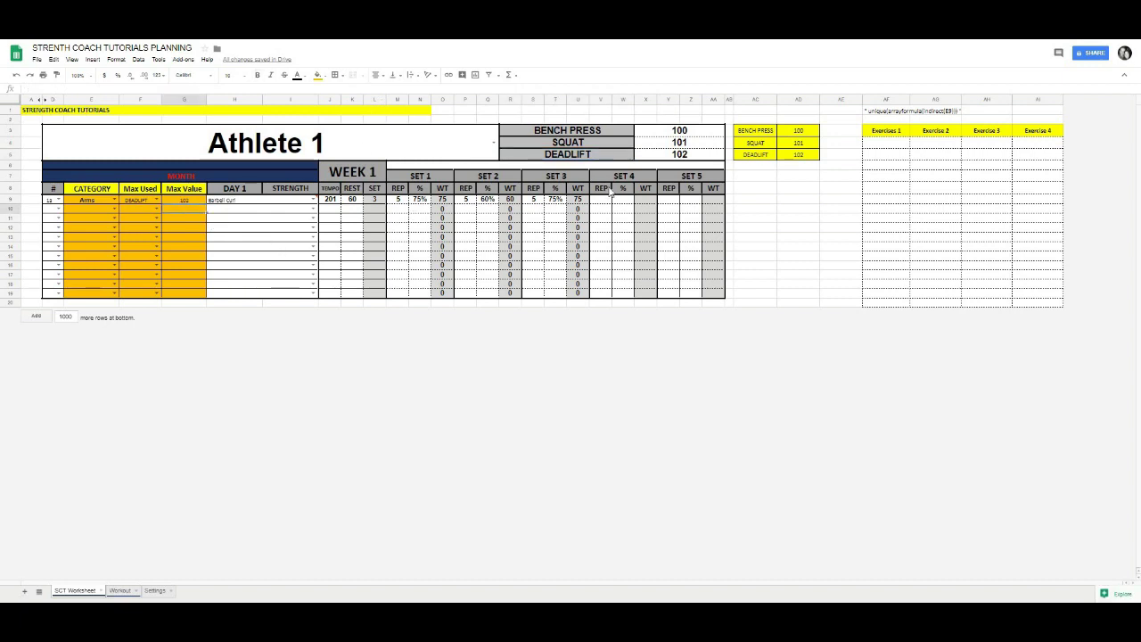
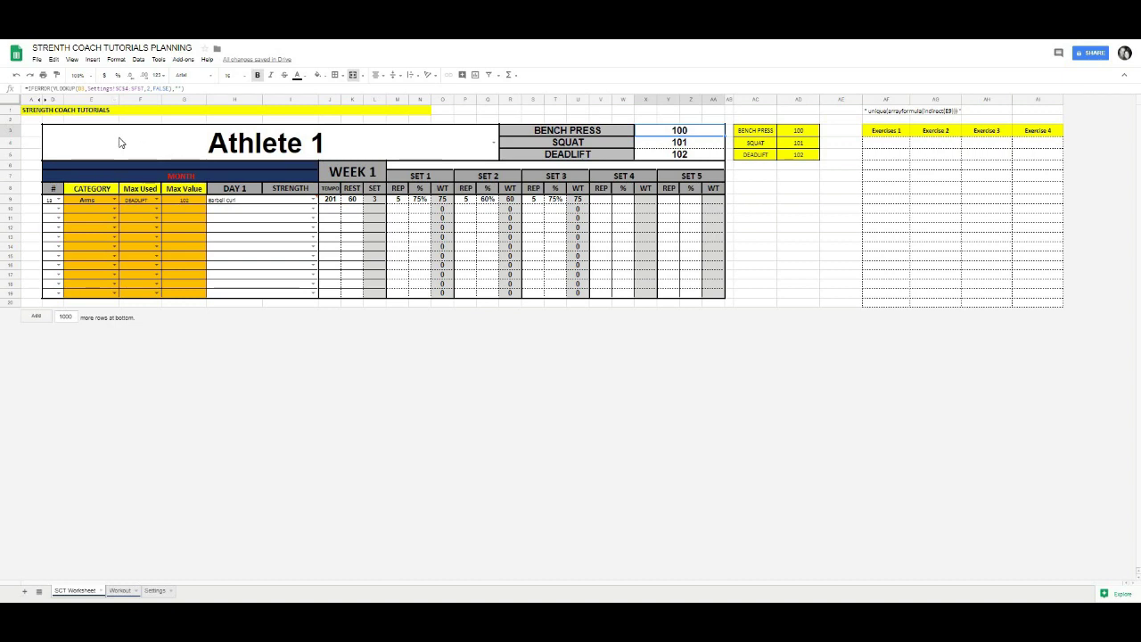
Step: Inspect the Bench Press max's VLOOKUP formula and trace its lookup range C4:F7 in the athlete table on the Settings sheet
click(89, 90)
click(155, 590)
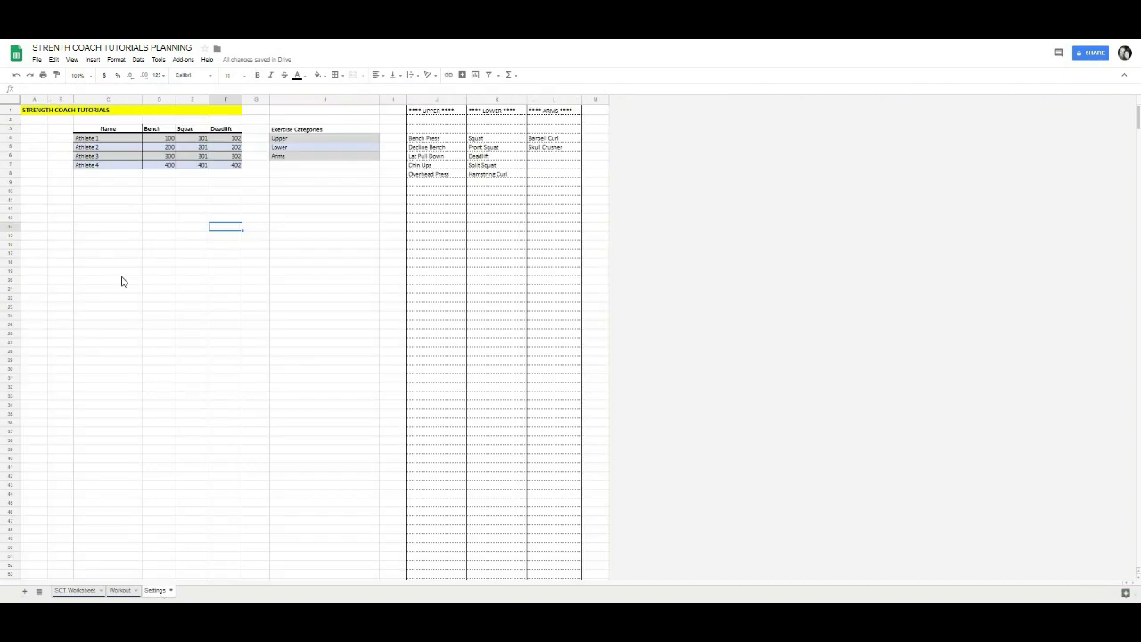
click(107, 98)
click(10, 138)
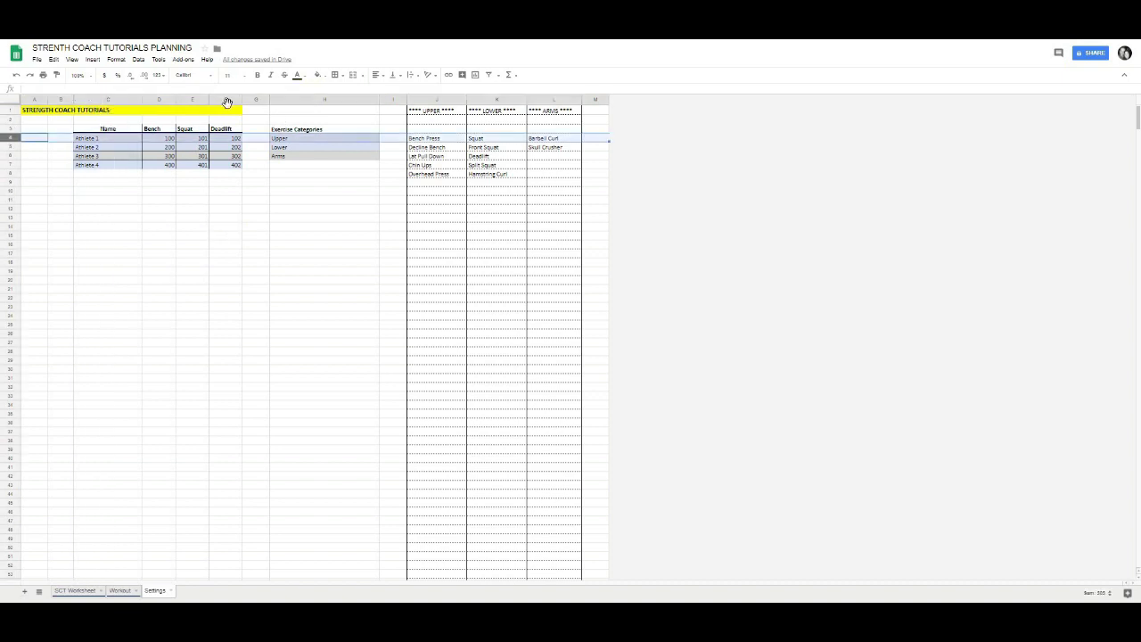
click(227, 100)
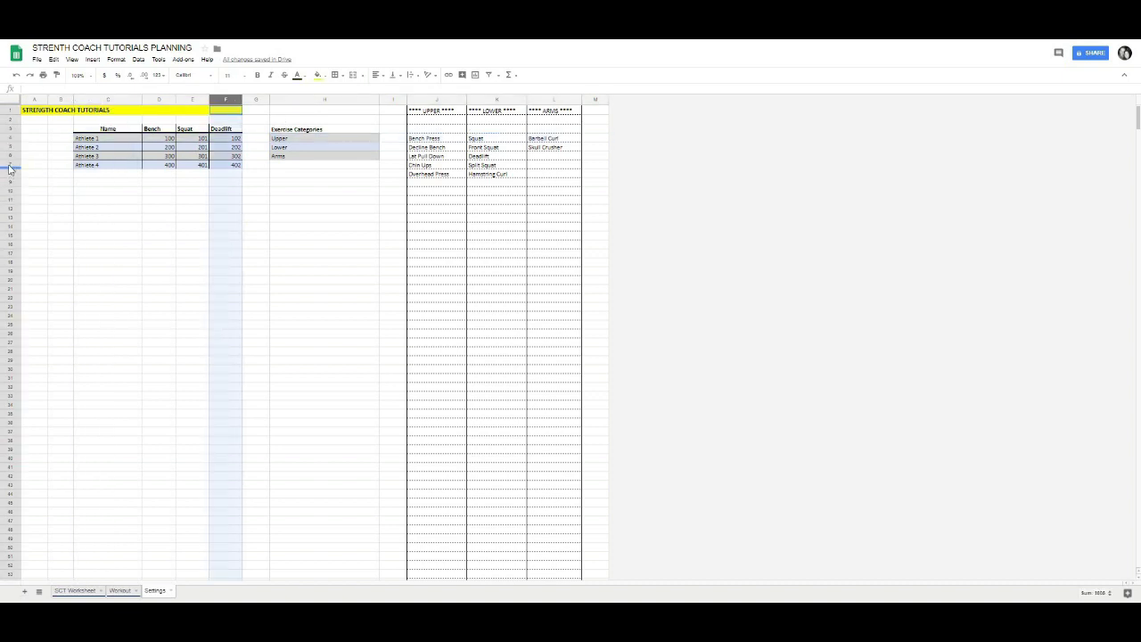
click(11, 167)
drag(86, 140, 222, 171)
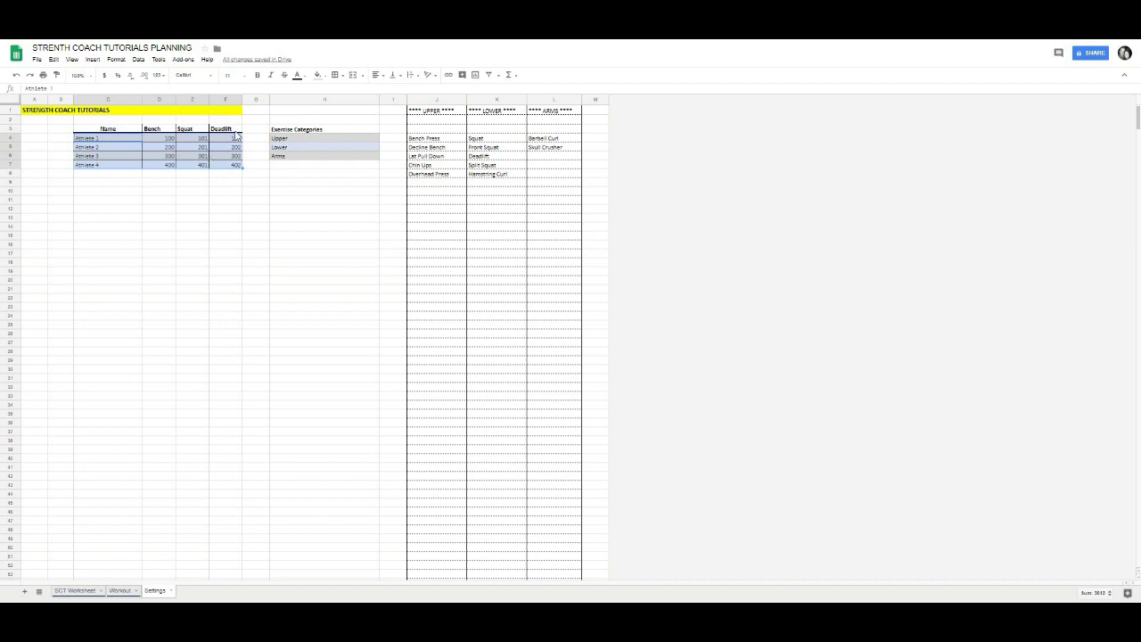
Step: Compare the Bench Press formula's lookup column 2 with the Bench column on the Settings sheet, and keep the formula as it is
click(78, 591)
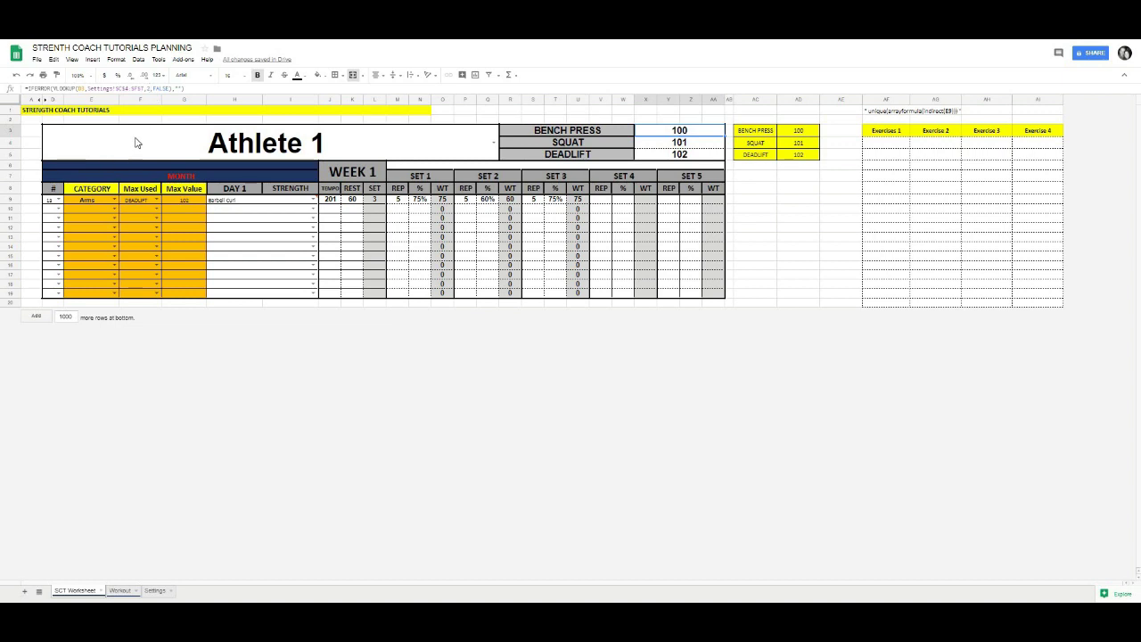
click(157, 591)
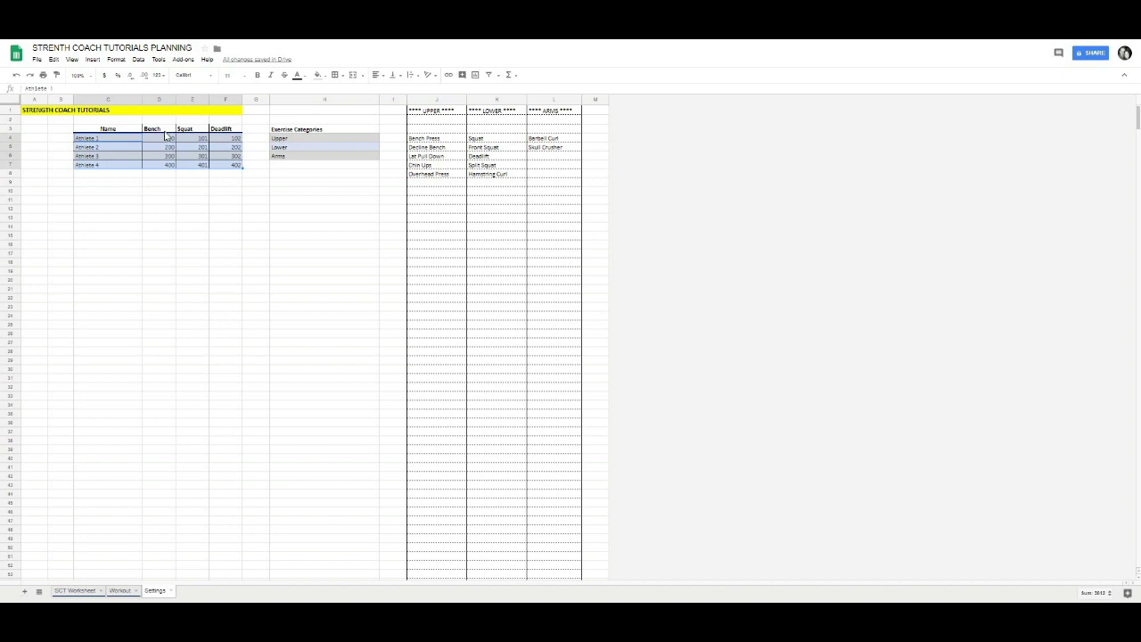
click(75, 590)
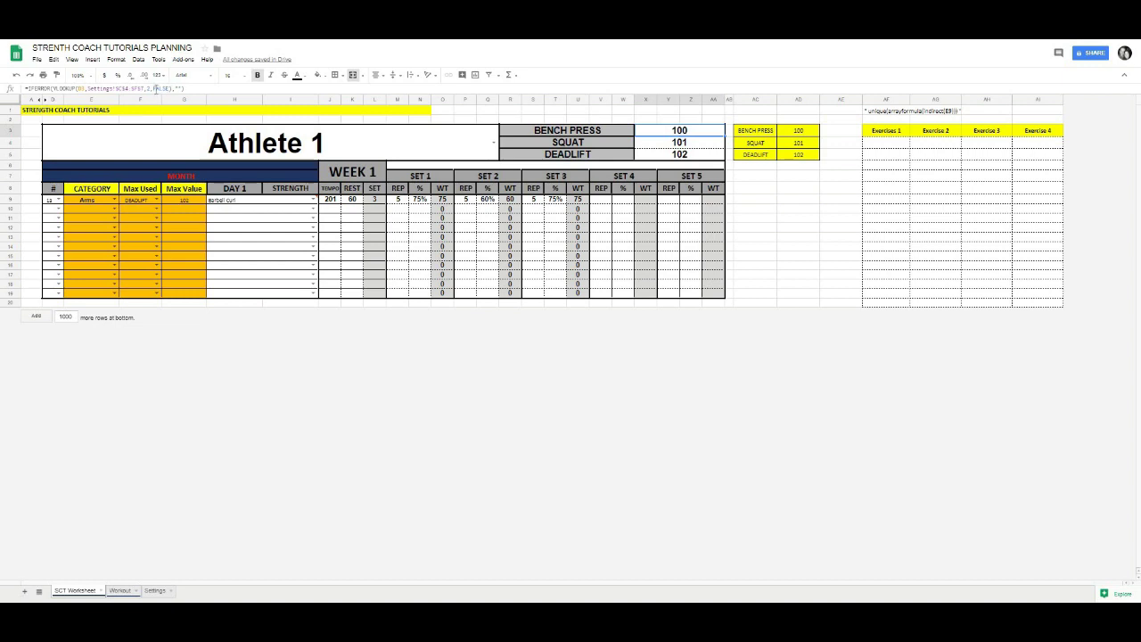
click(187, 90)
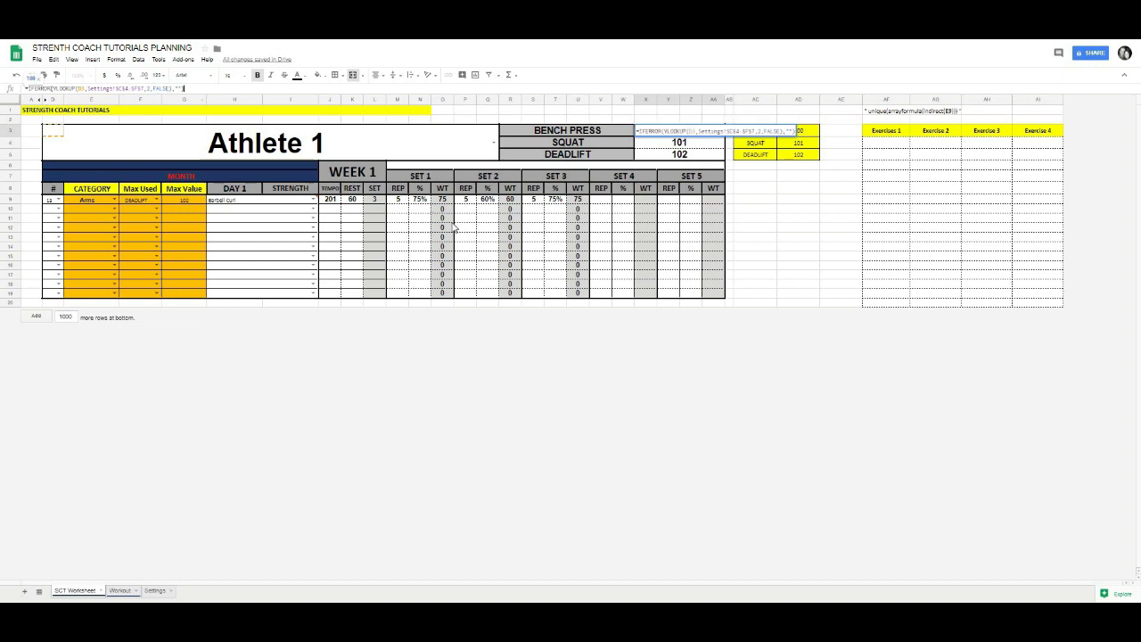
key(Return)
click(650, 131)
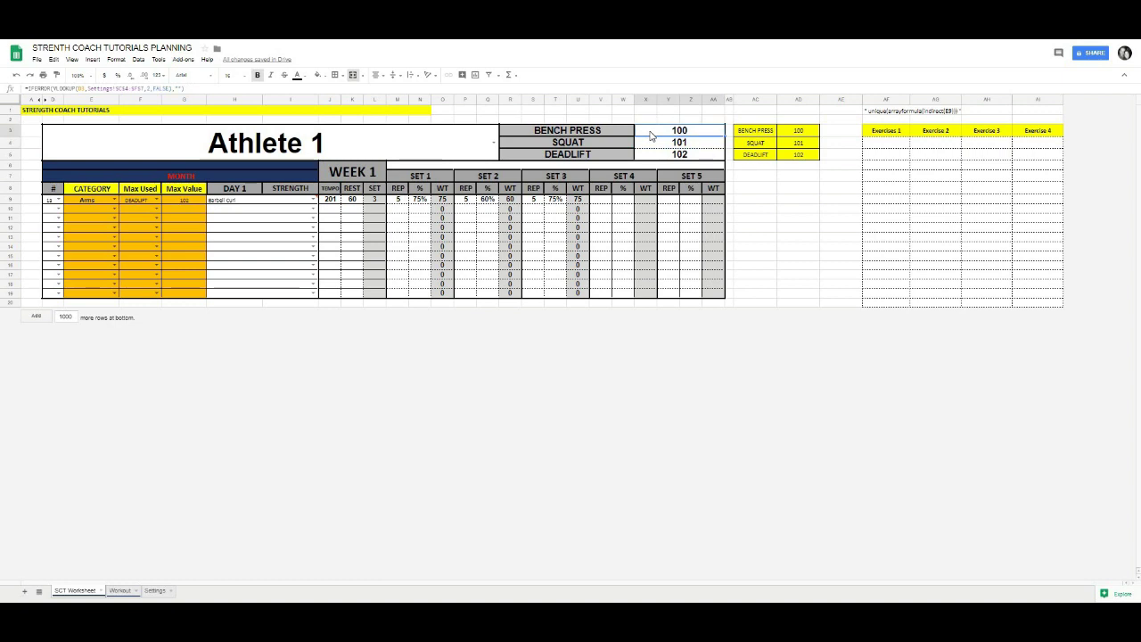
Step: Check the Squat and Deadlift max lookup formulas, keeping column index 4 for Deadlift
click(651, 141)
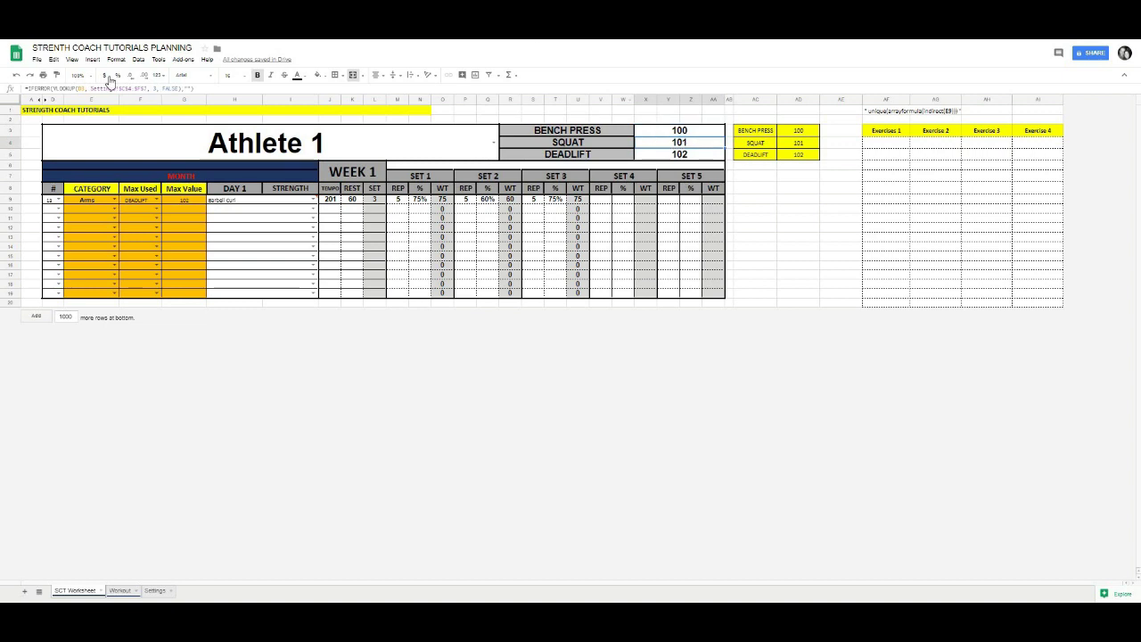
text(4)
key(Return)
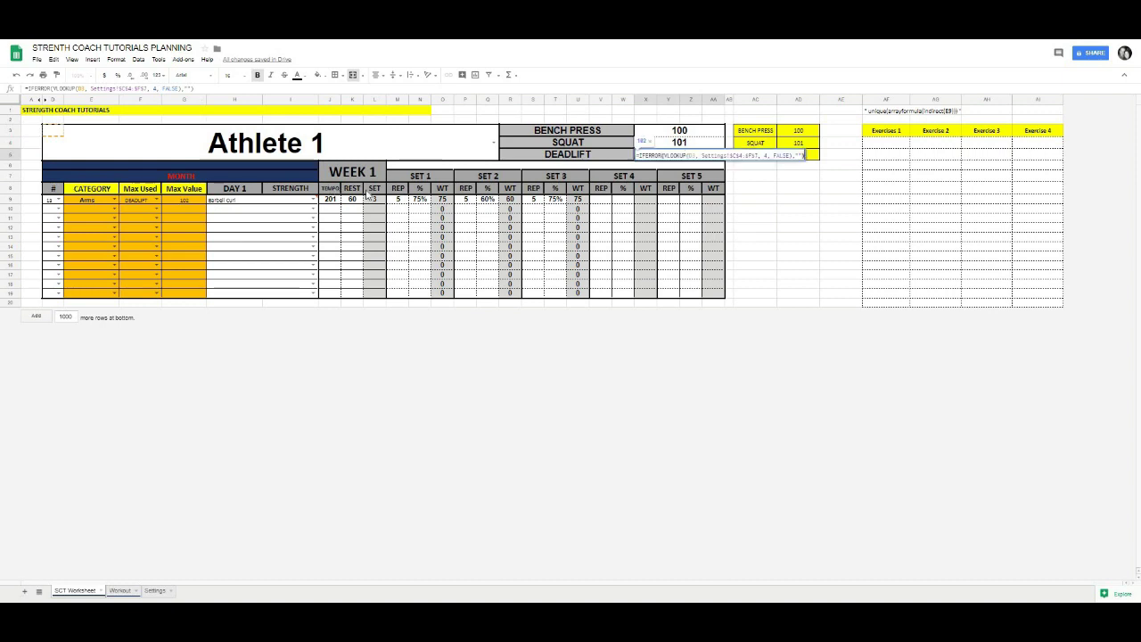
Step: Test the max lookups by choosing Athlete 2 in the athlete name dropdown, finishing with Athlete 3 selected
double_click(458, 147)
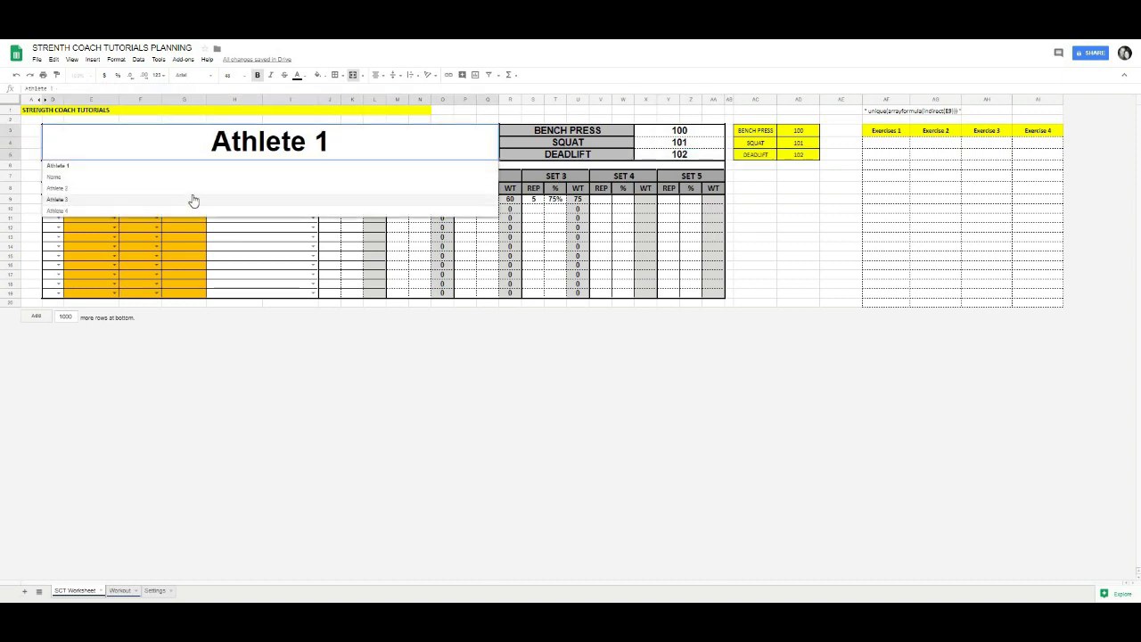
click(193, 189)
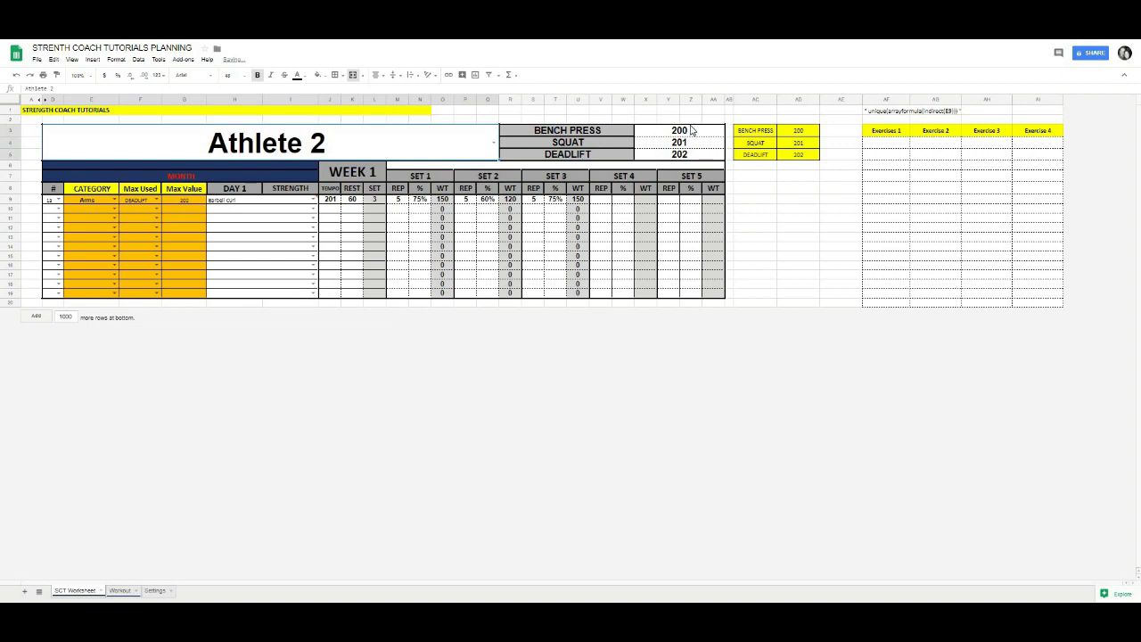
double_click(450, 141)
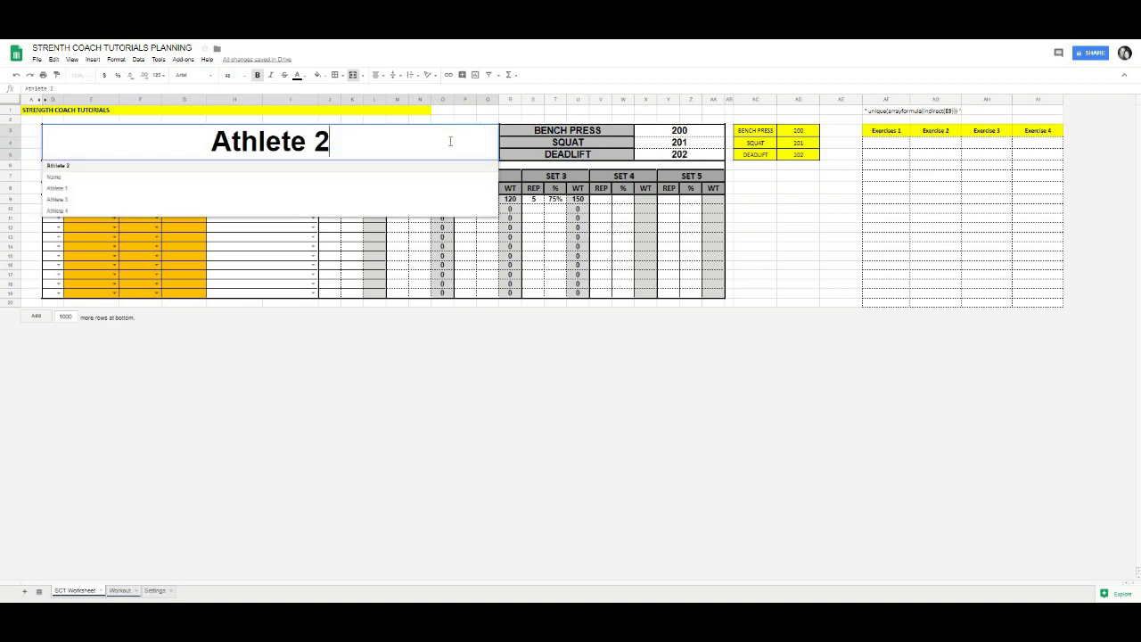
click(297, 205)
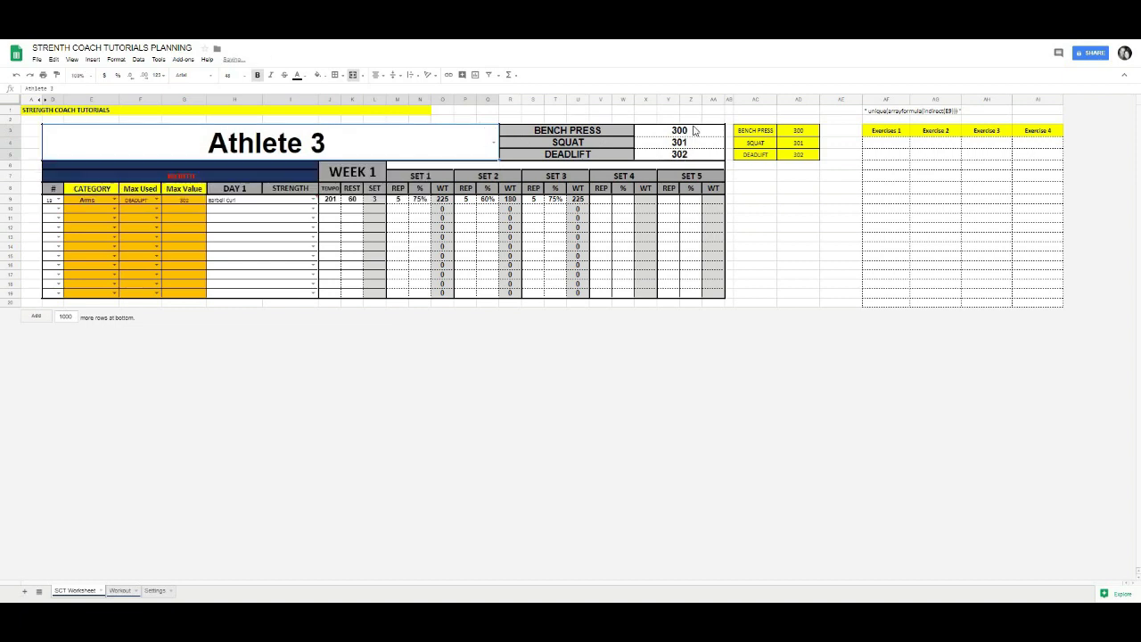
click(866, 230)
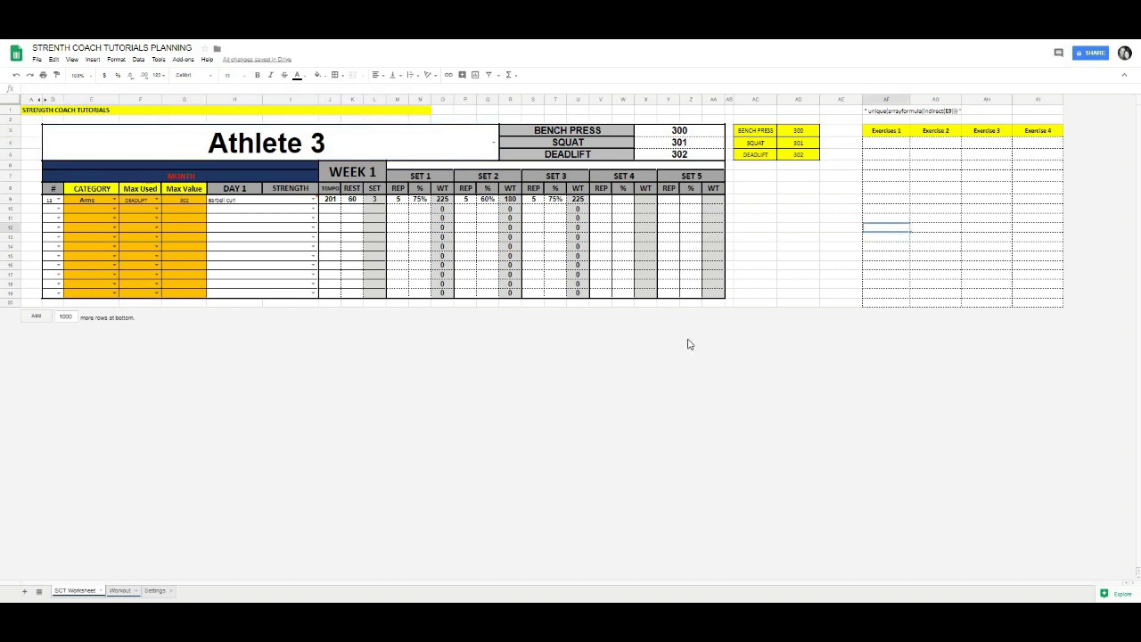
Step: Examine the first workout row's category and exercise cells and the empty Exercises 1 and Exercise 2 helper columns
click(85, 204)
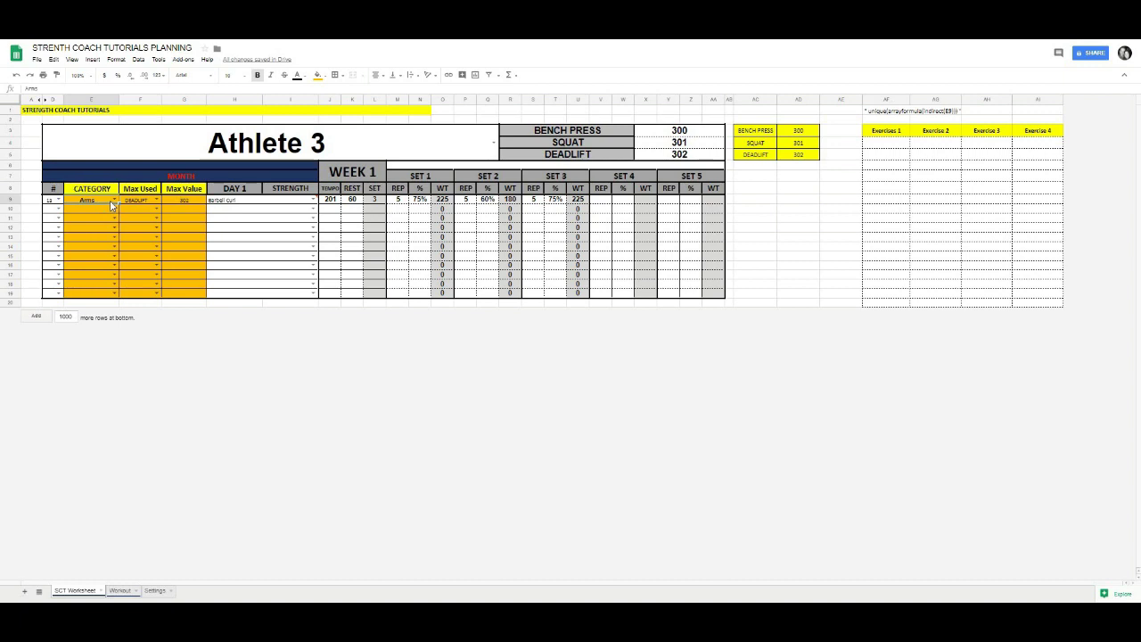
click(314, 202)
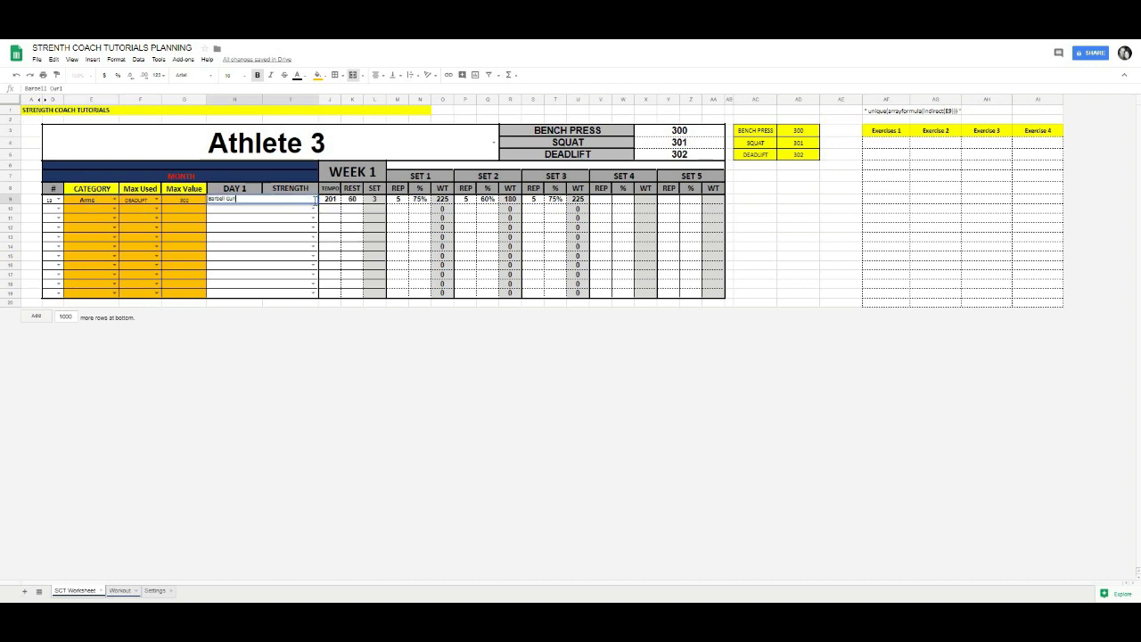
key(Return)
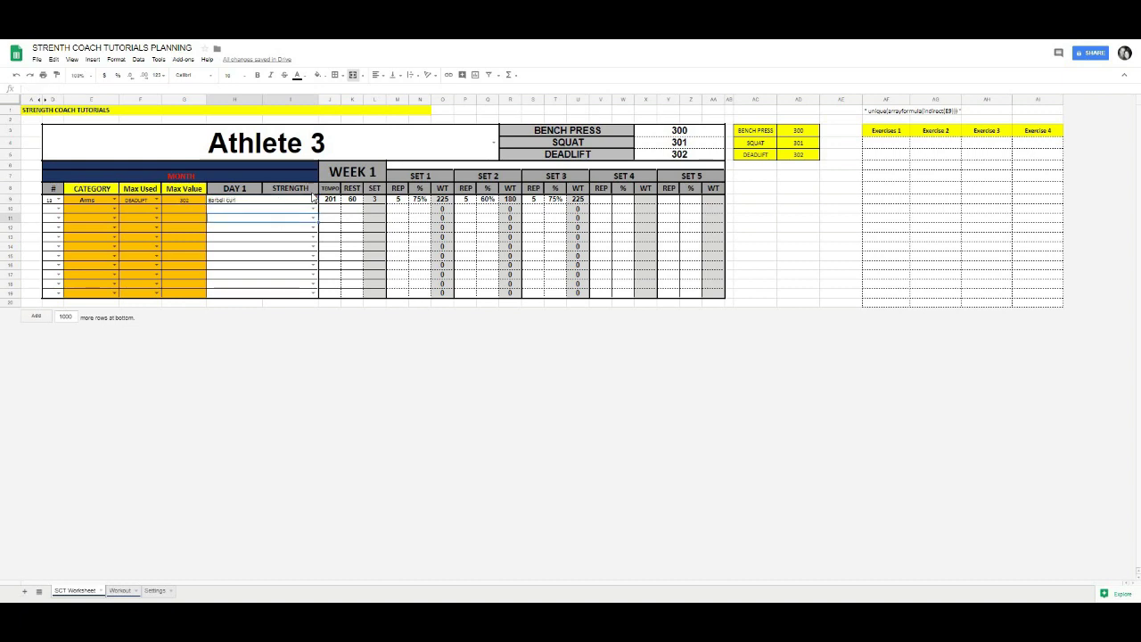
click(78, 218)
click(879, 144)
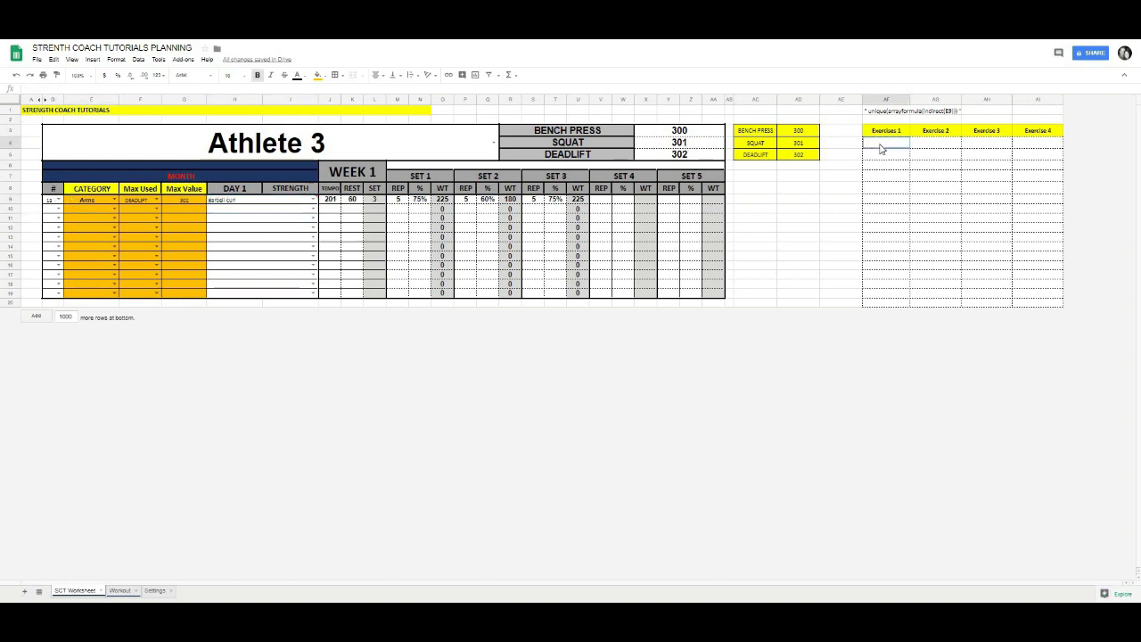
click(884, 176)
click(935, 145)
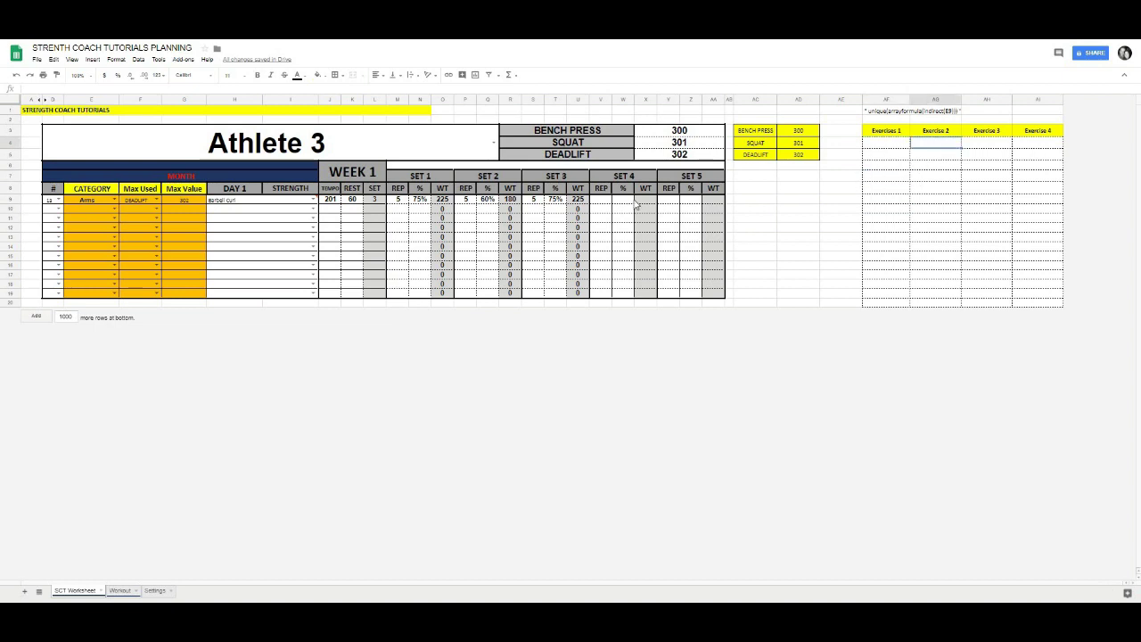
Step: Relate the Arms category to the first row's exercise dropdown, and look over the blank category and exercise cells beneath
click(96, 228)
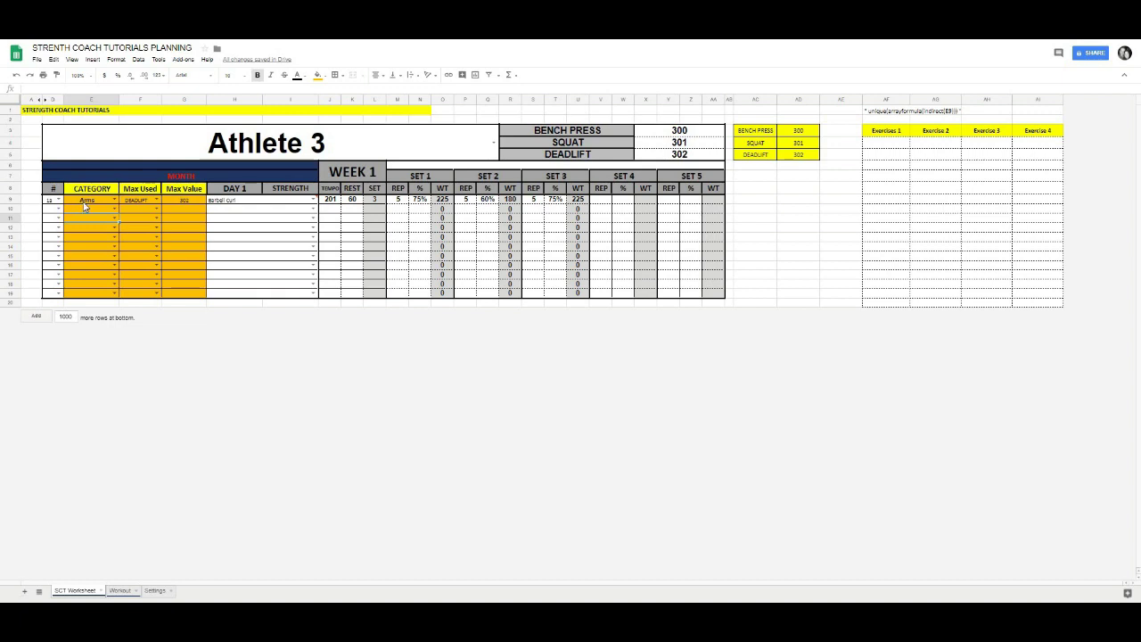
click(86, 203)
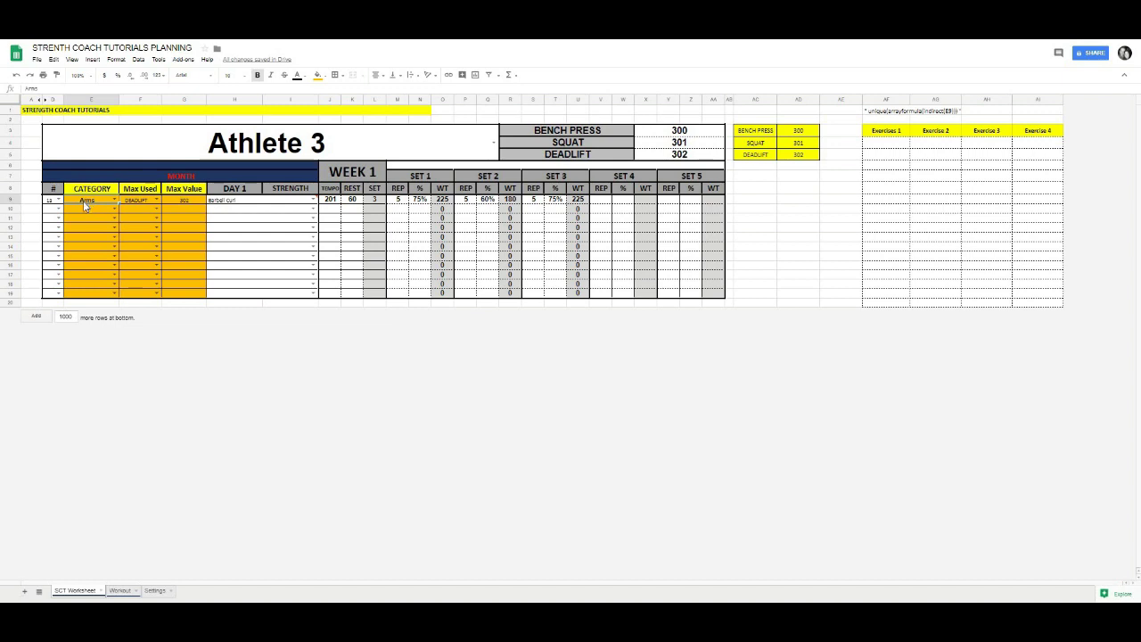
click(310, 202)
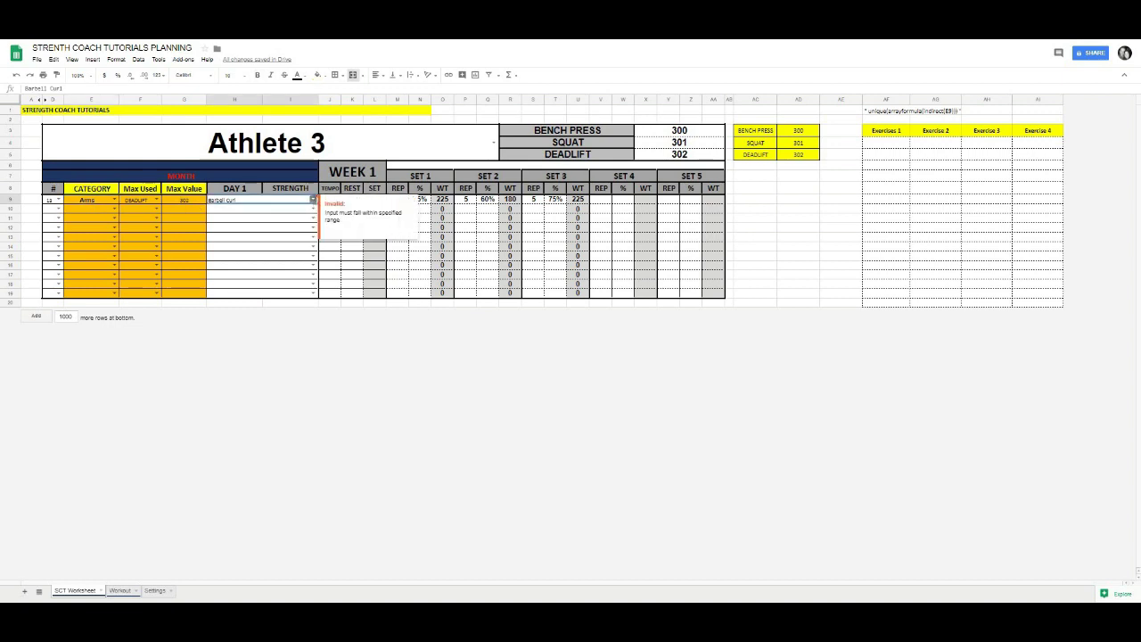
click(266, 219)
click(89, 201)
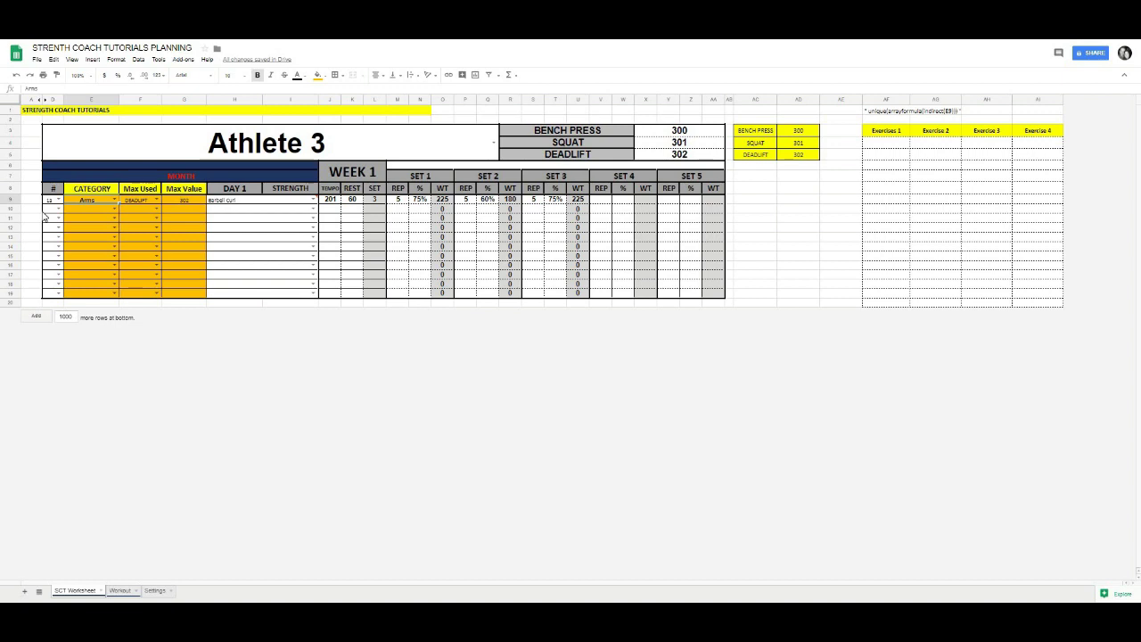
click(89, 234)
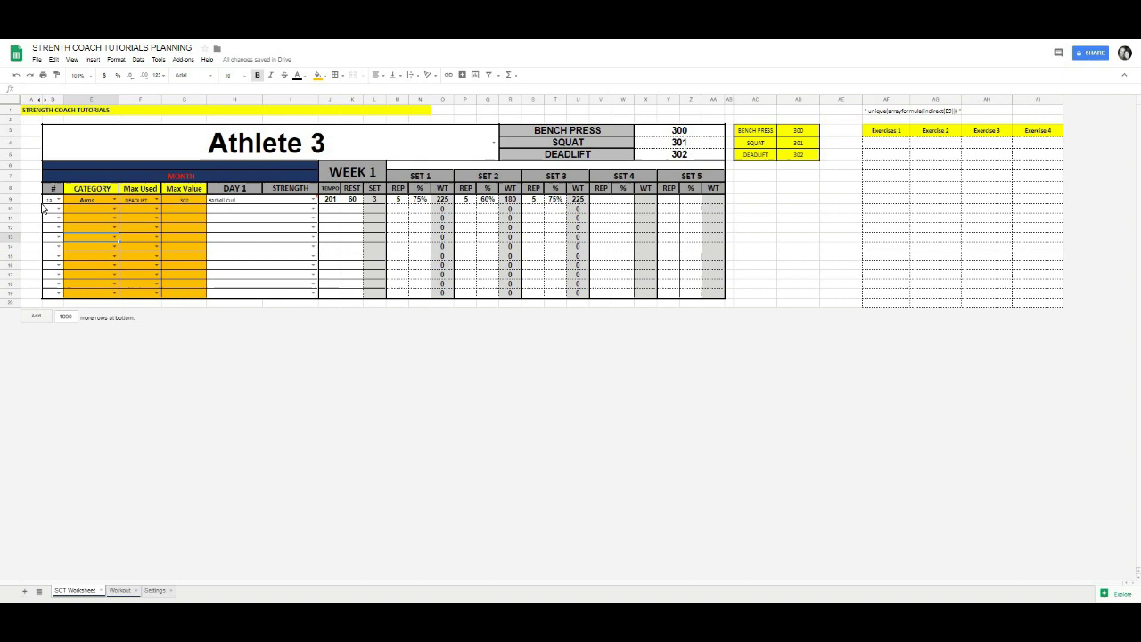
Step: Review the data validation of the first row's category cell, keeping its list from the Exercise_categories range, and save the rule
click(93, 201)
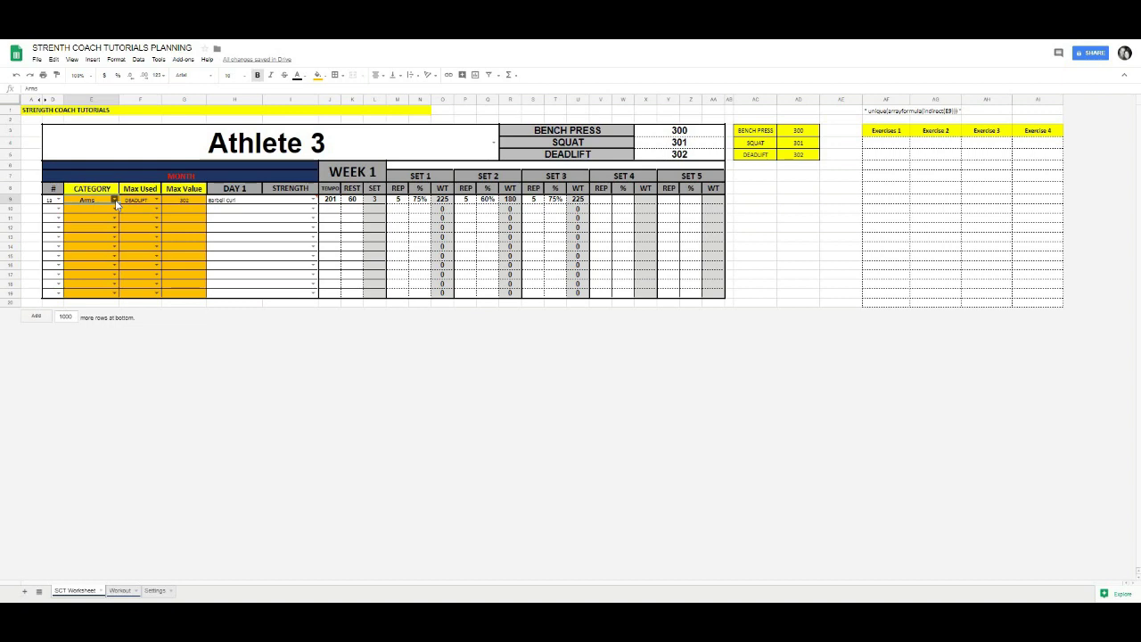
click(117, 144)
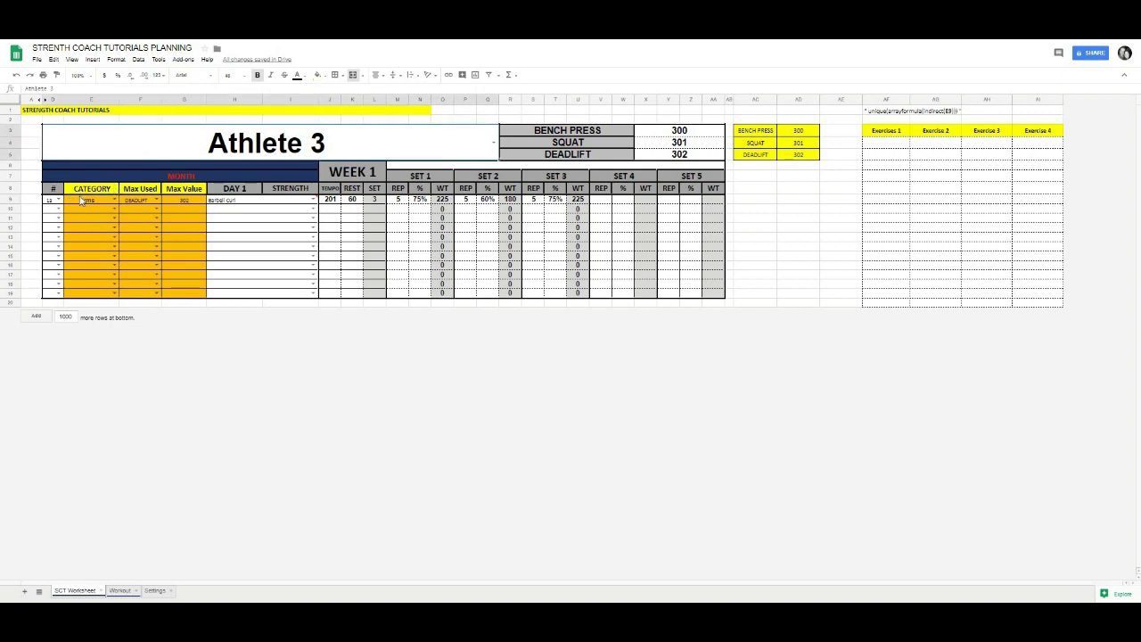
click(85, 201)
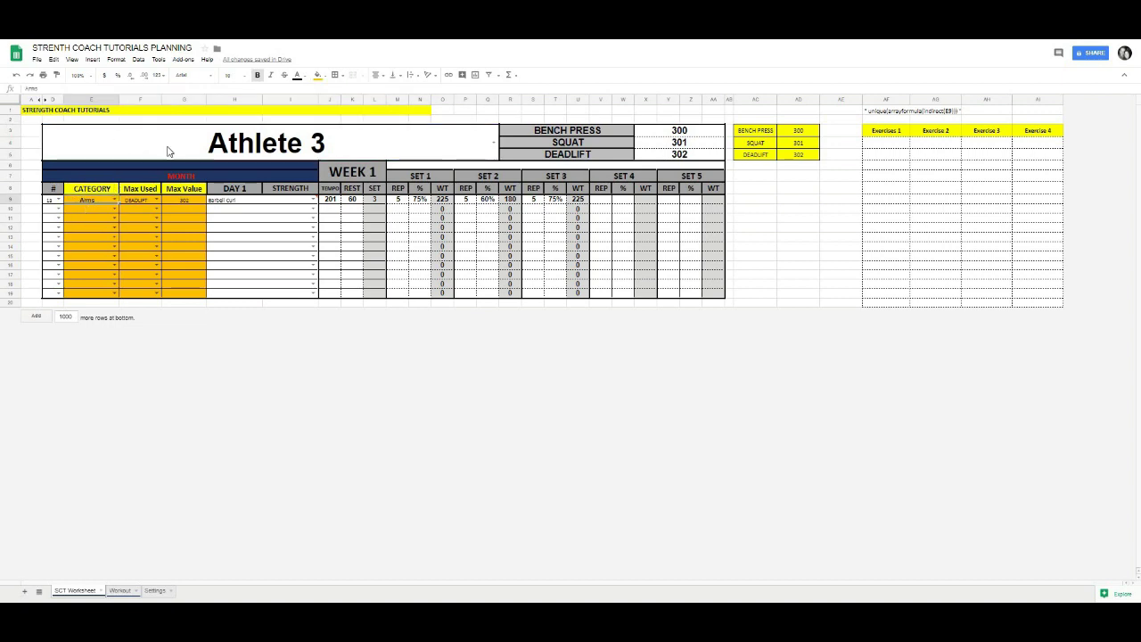
click(138, 59)
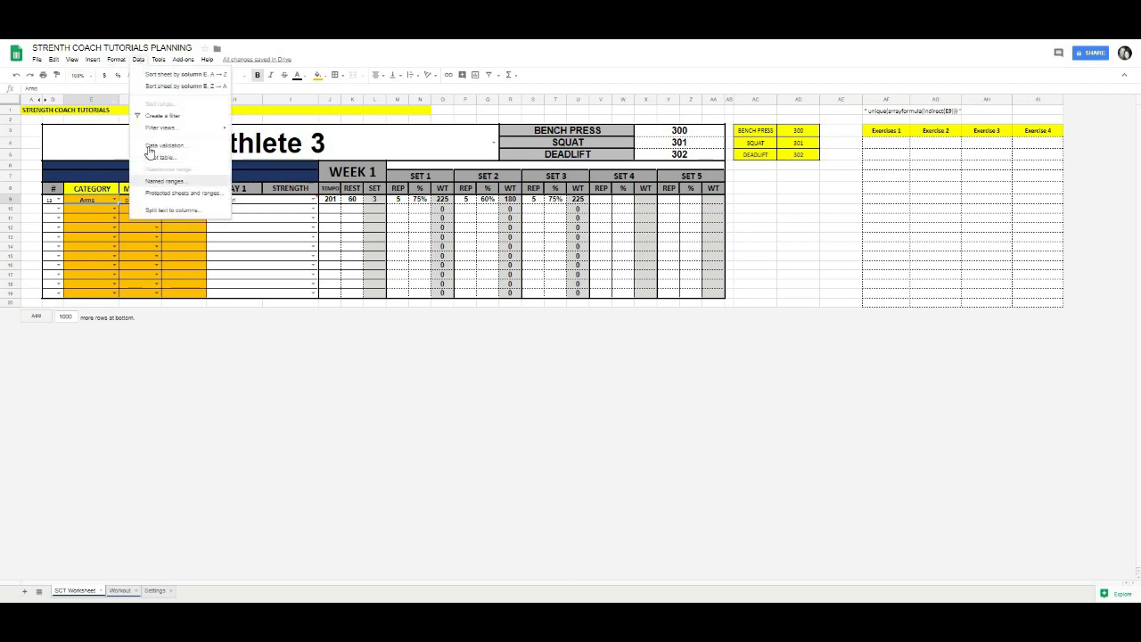
click(164, 145)
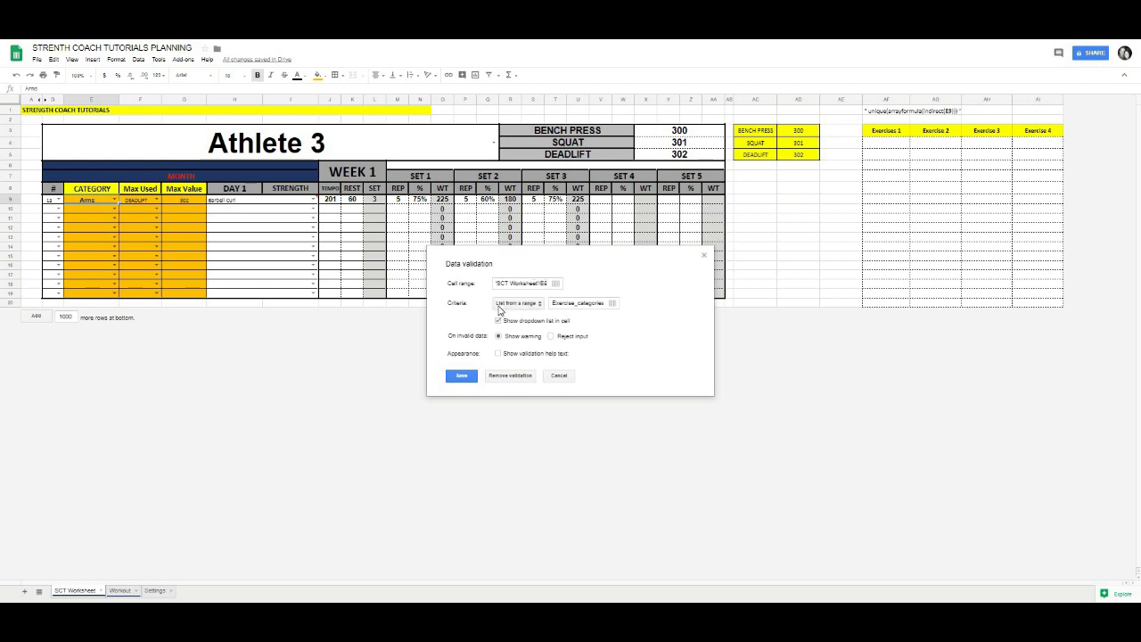
drag(552, 303, 610, 303)
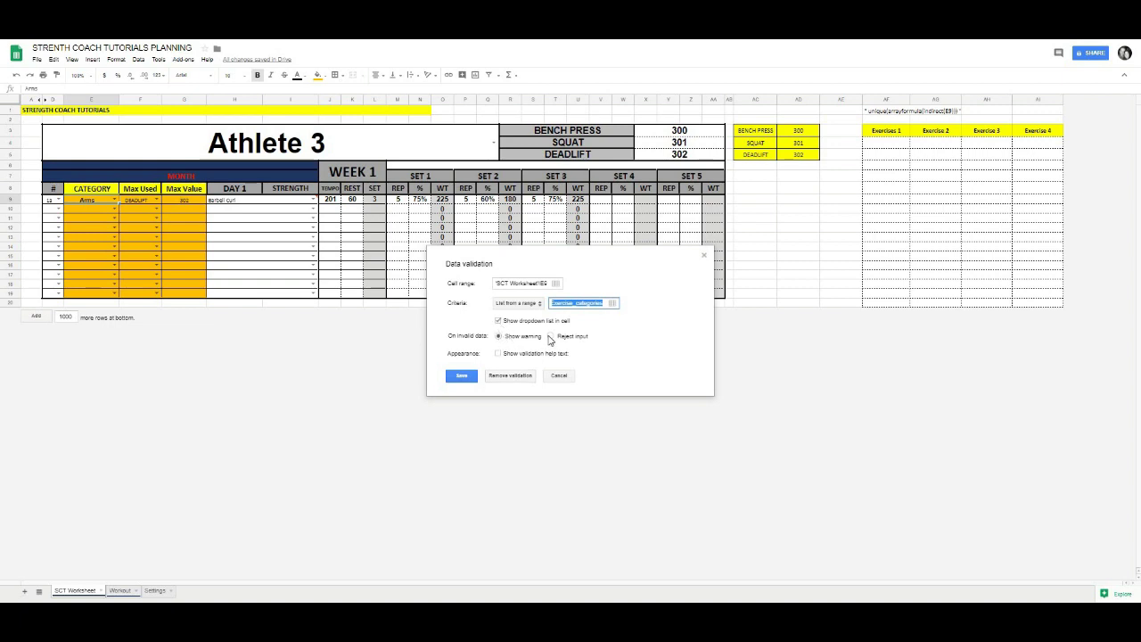
click(466, 381)
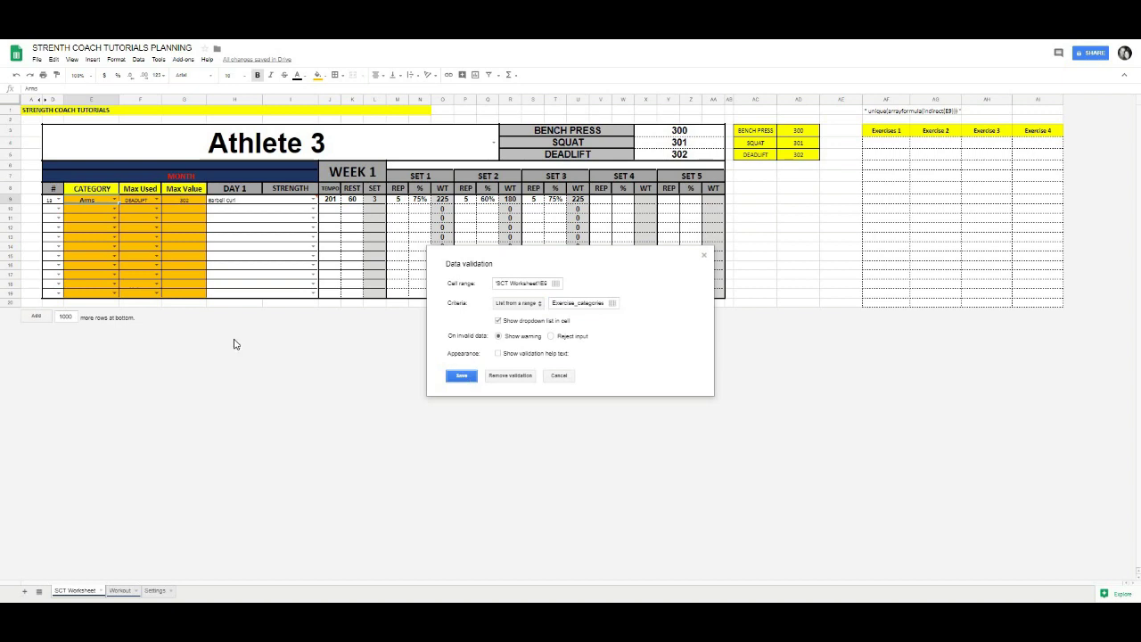
Step: Compare the first row's category dropdown, keeping Arms, with the Exercise Categories list on the Settings sheet, and return to SCT Worksheet
click(114, 200)
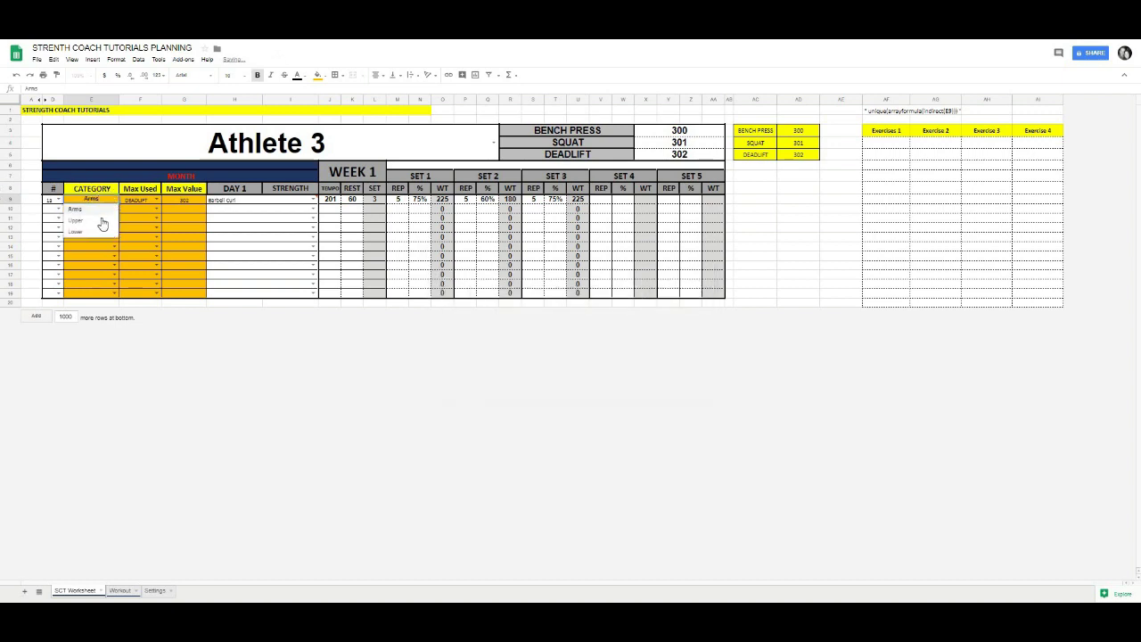
click(93, 209)
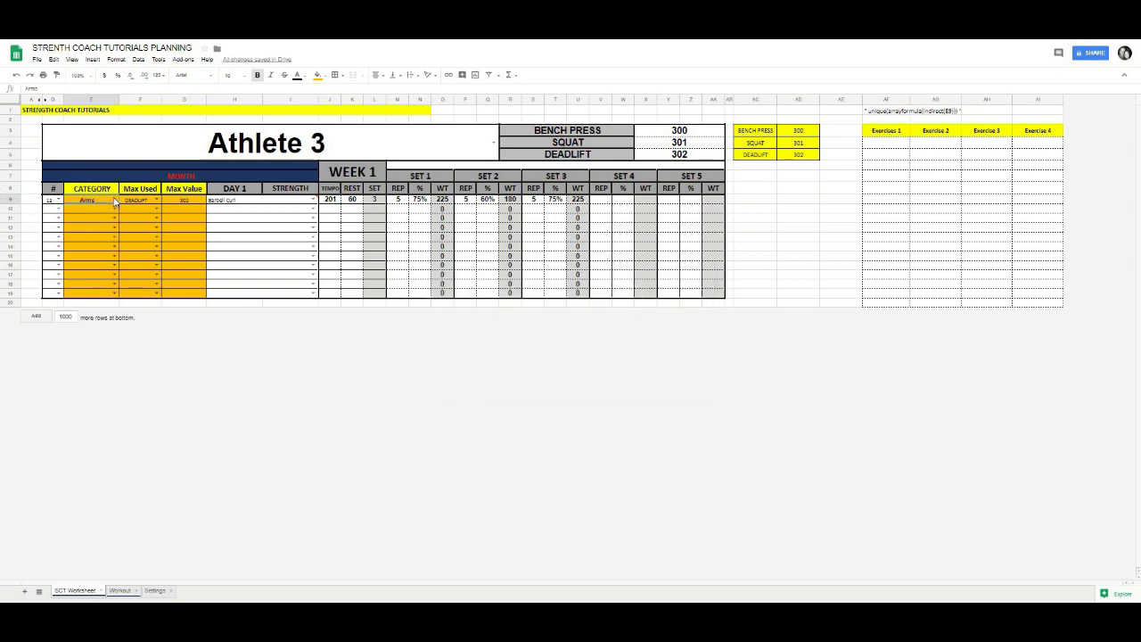
click(155, 590)
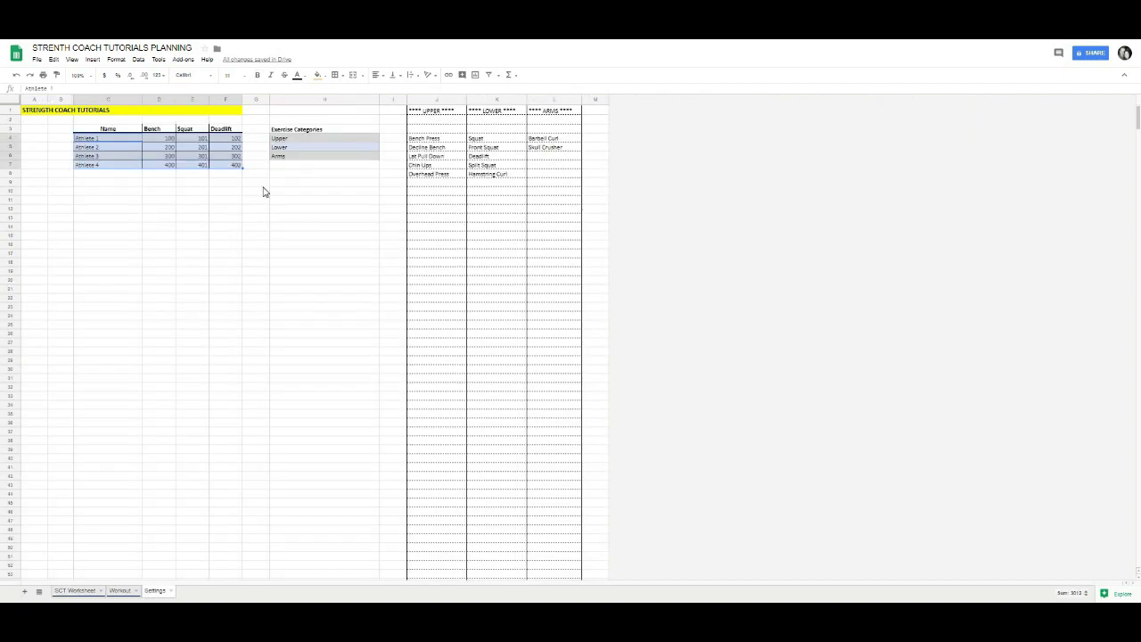
drag(287, 141, 285, 159)
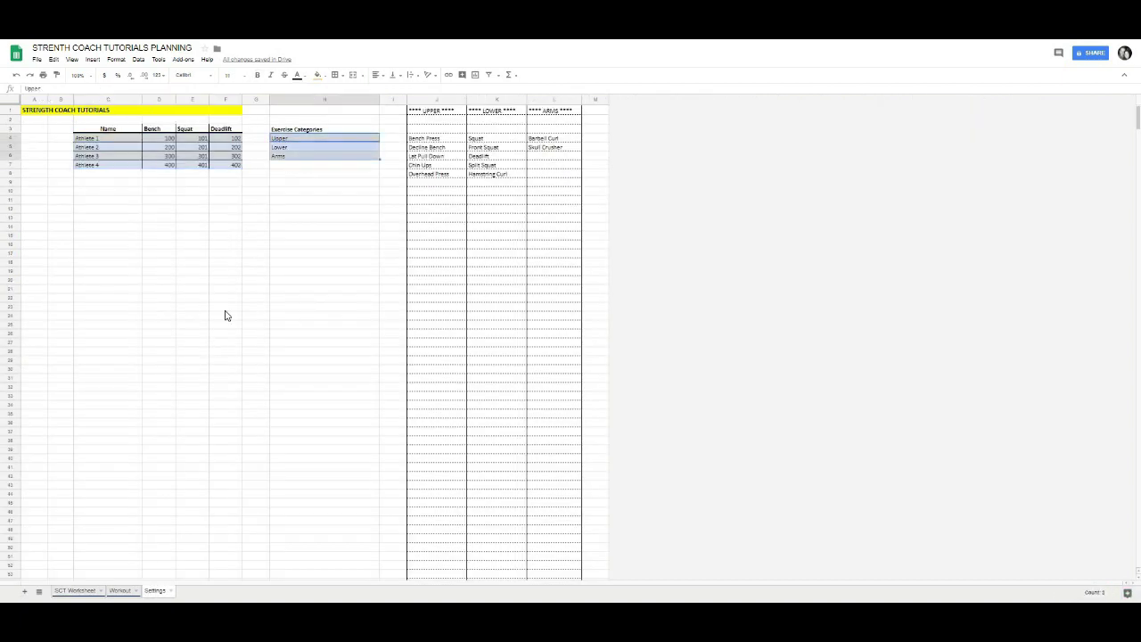
shift+click(291, 419)
click(316, 308)
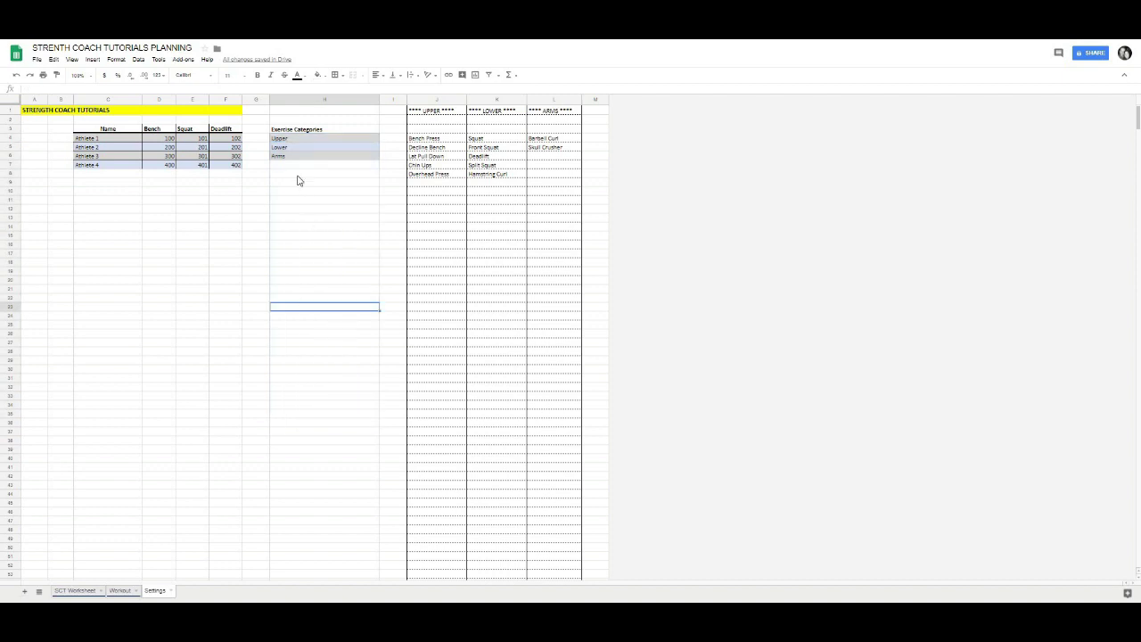
click(77, 591)
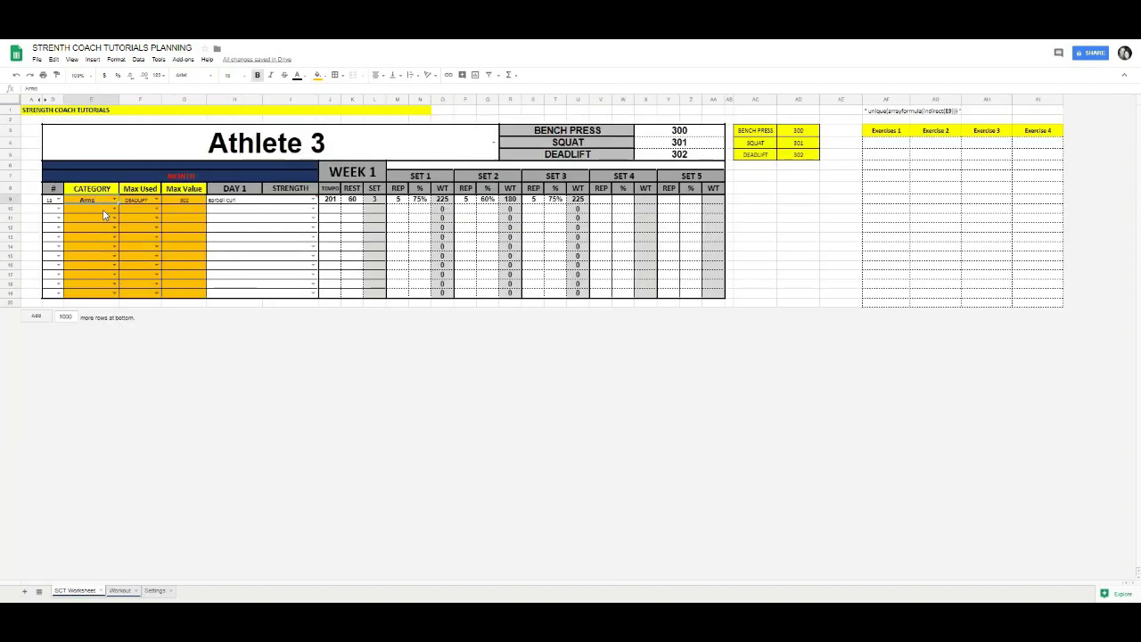
Step: Examine the first exercise cells under Day 1 and the empty helper block spanning Exercises 1 to Exercise 4
click(270, 205)
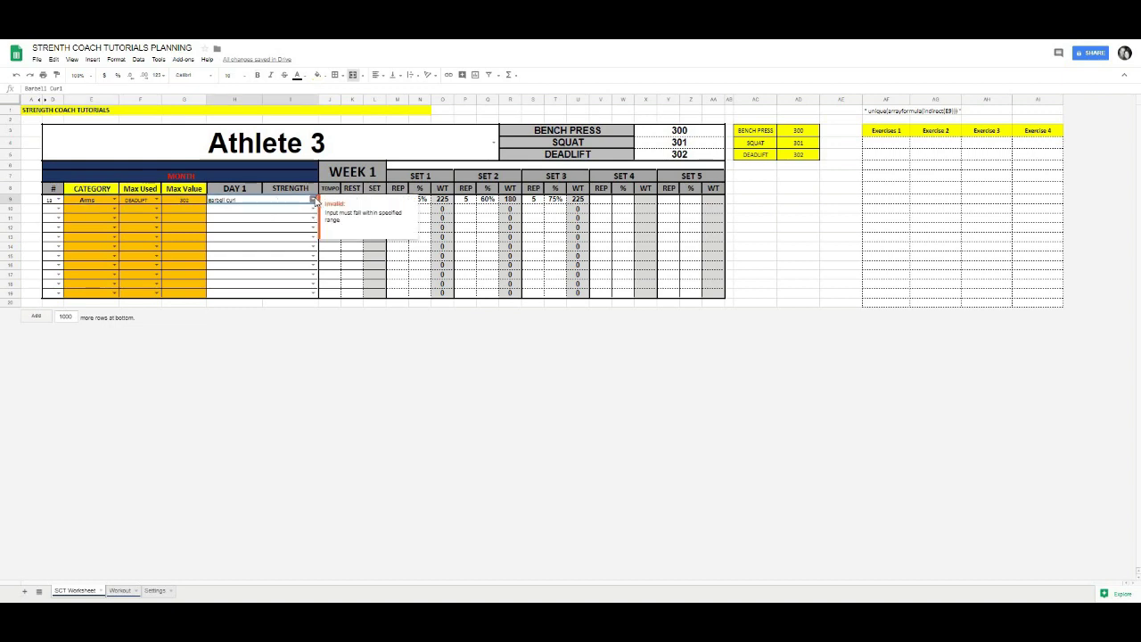
click(232, 220)
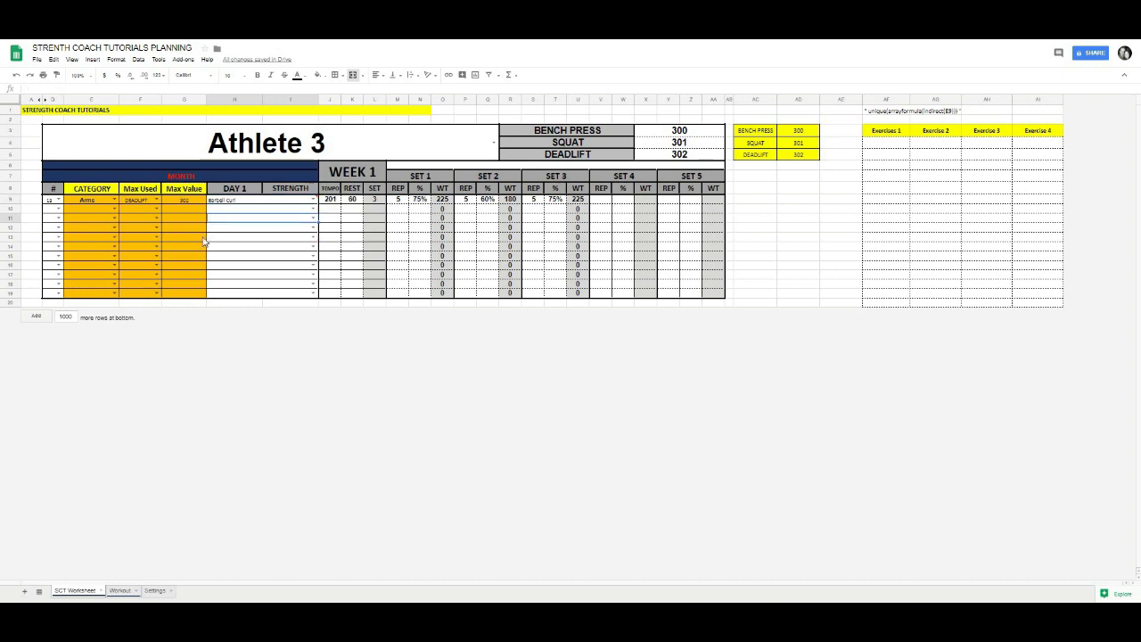
click(234, 203)
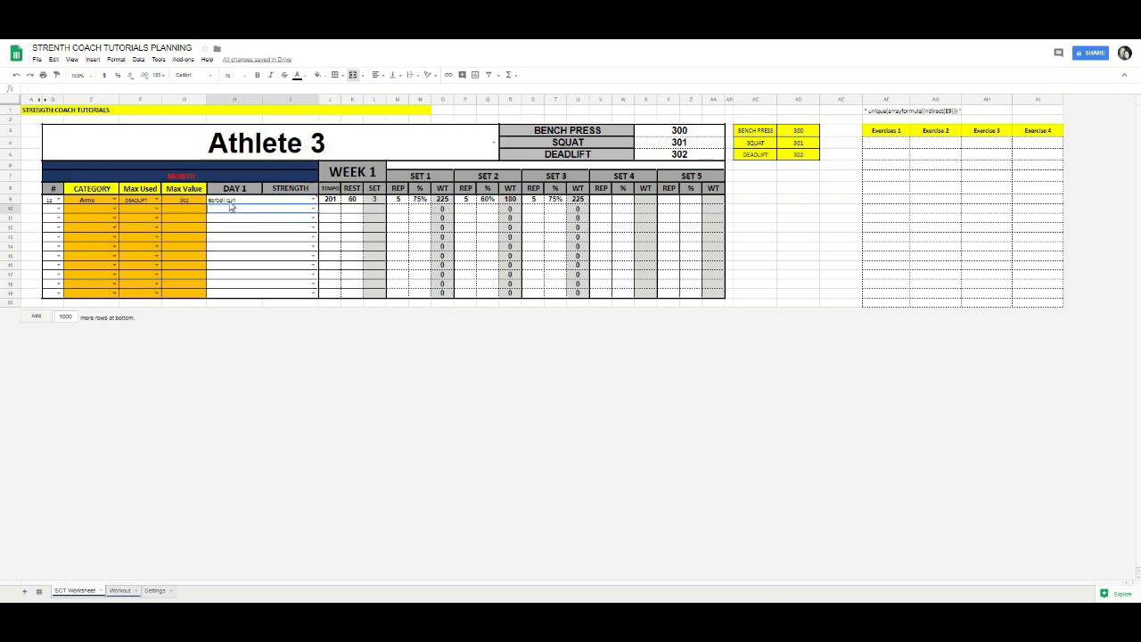
drag(896, 144, 1057, 303)
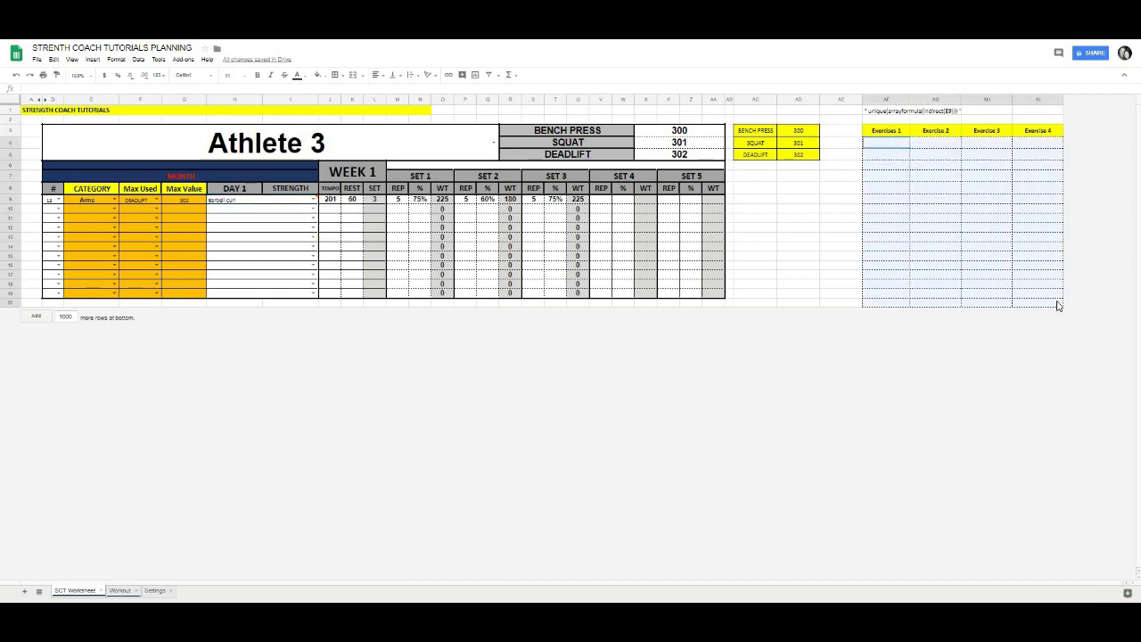
click(996, 294)
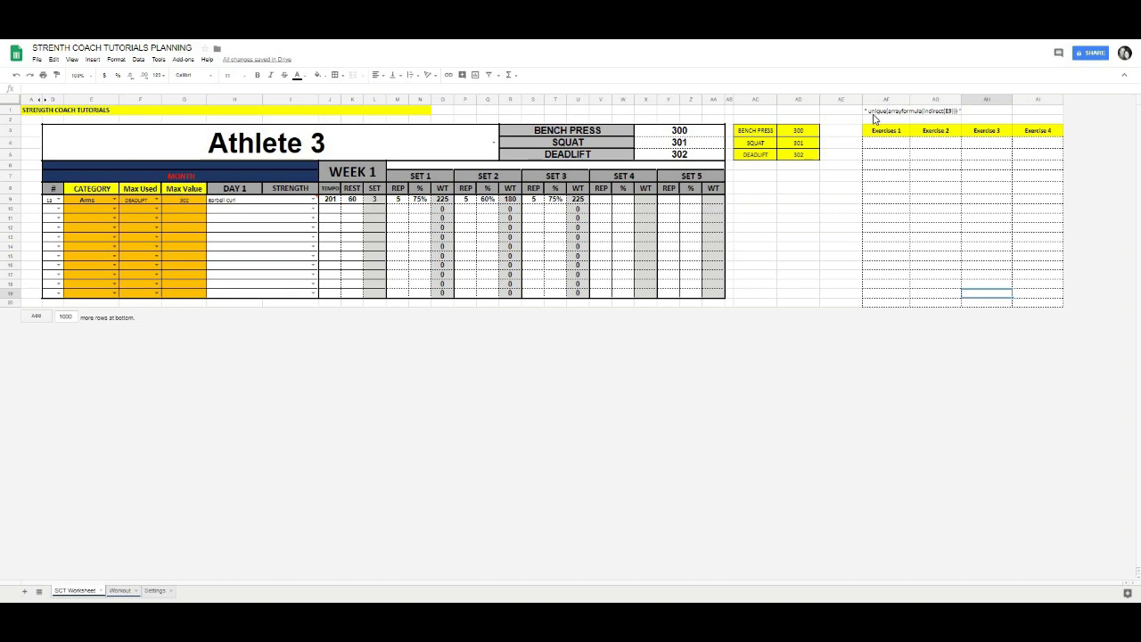
Step: Examine the sample formula note unique(arrayformula(indirect(E9))) above the Exercises 1 column and the first row's category cell it references
click(889, 147)
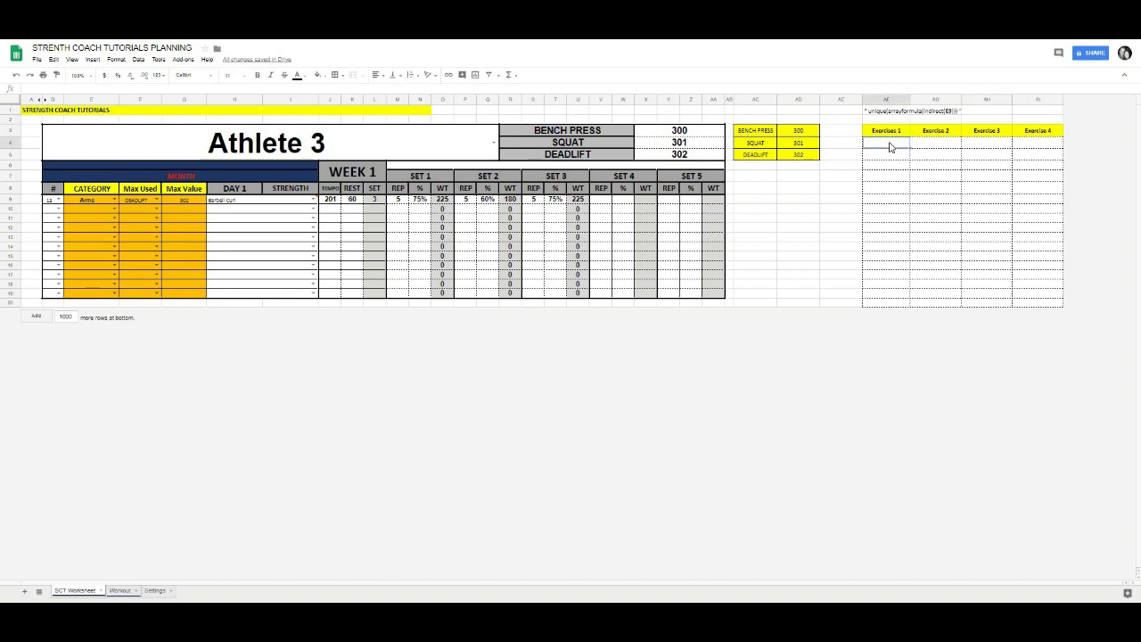
click(886, 112)
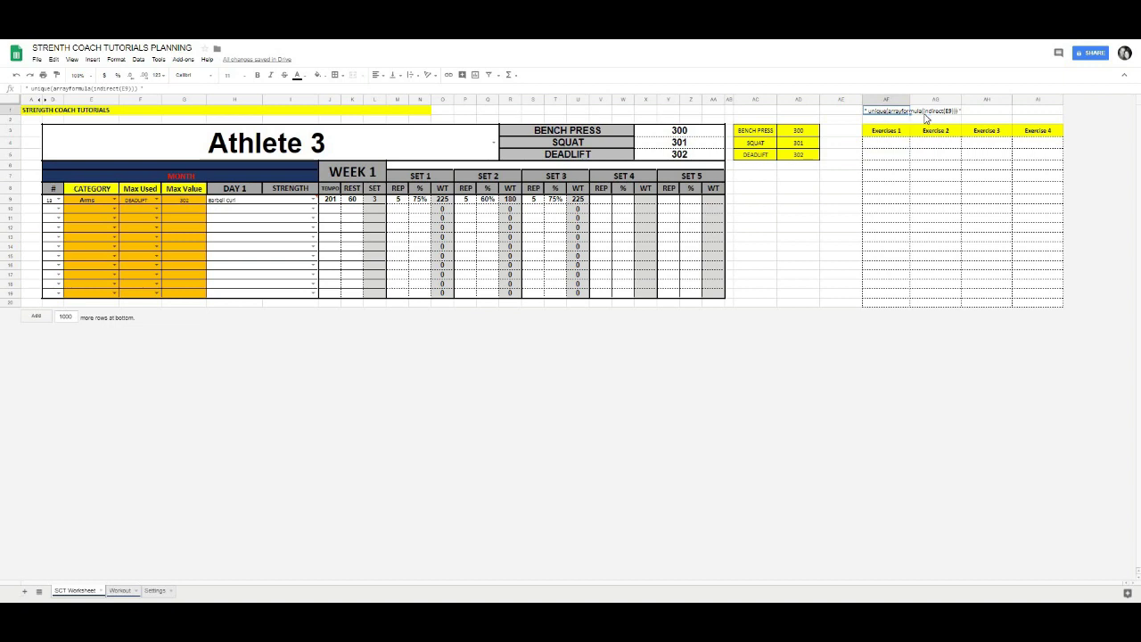
click(933, 119)
click(874, 119)
click(88, 202)
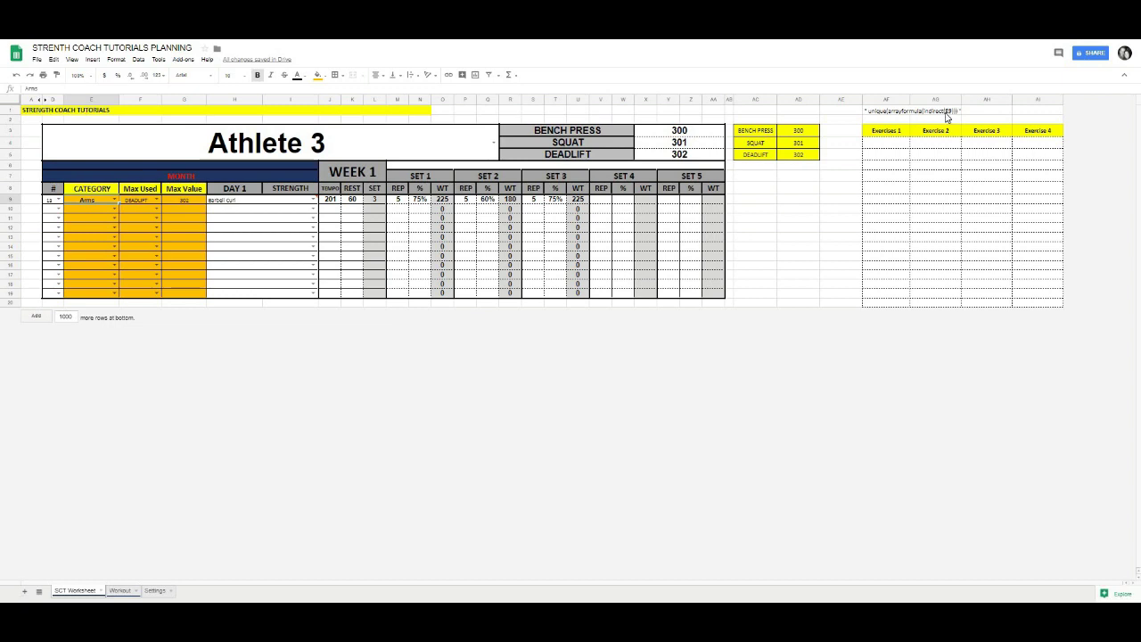
Step: Enter =unique(arrayformula(indirect(e9))) in the first cell beneath the Exercises 1 heading
click(887, 146)
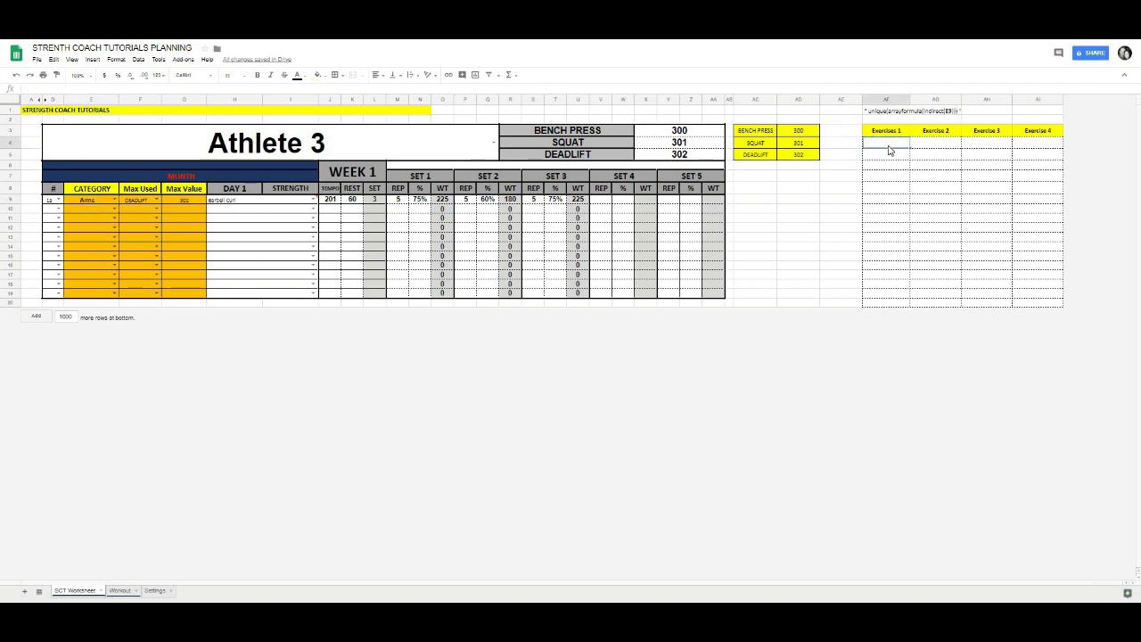
text(=)
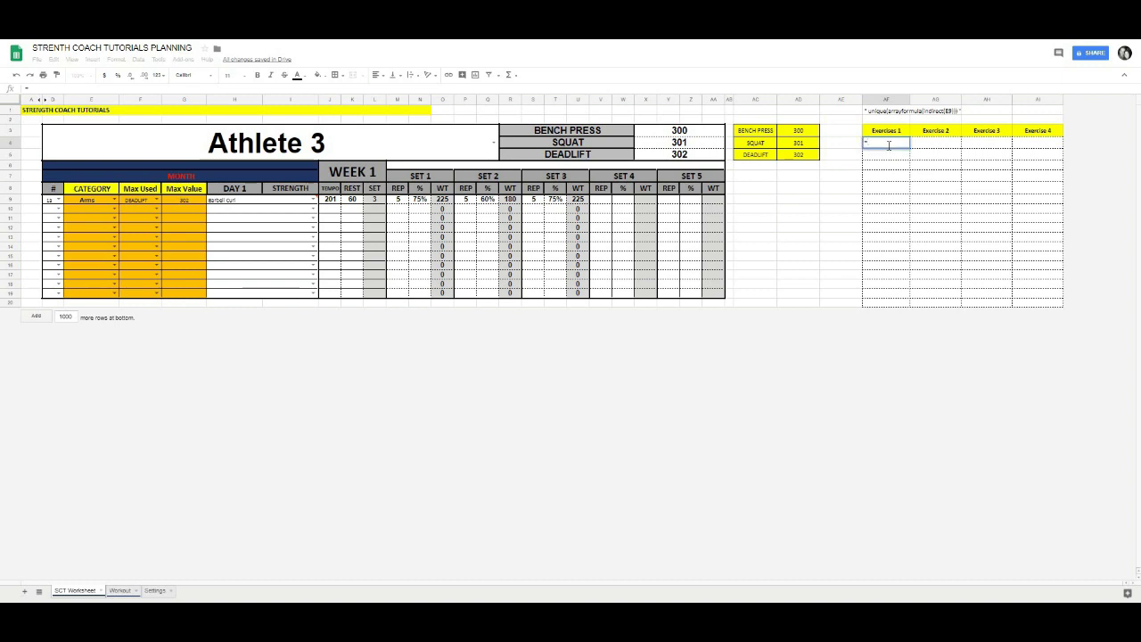
text(uniq)
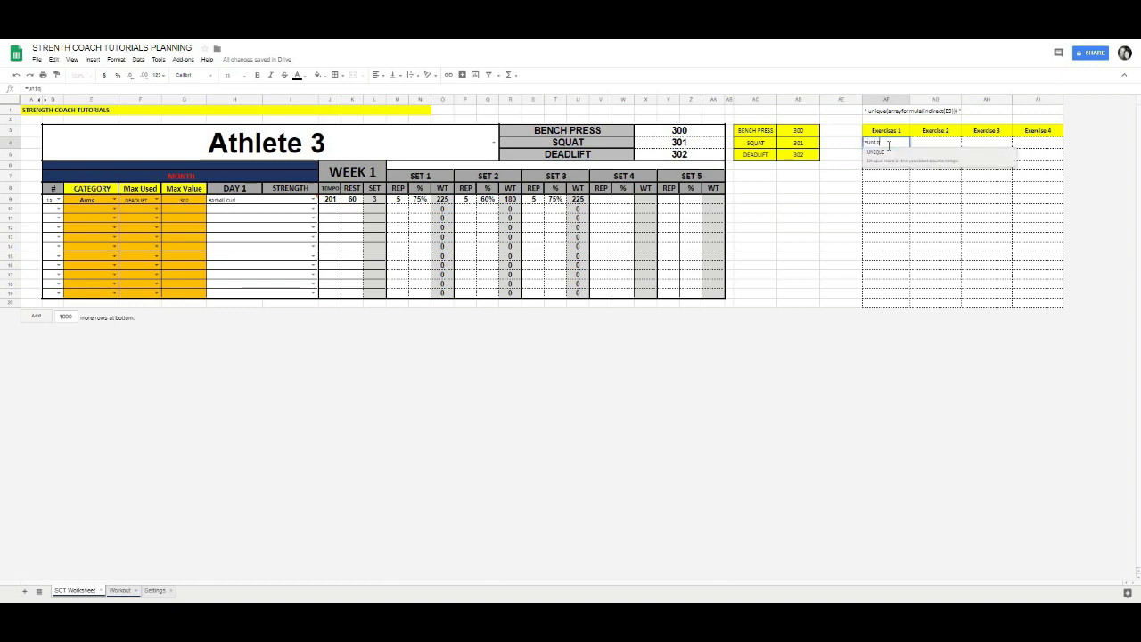
text(ue()
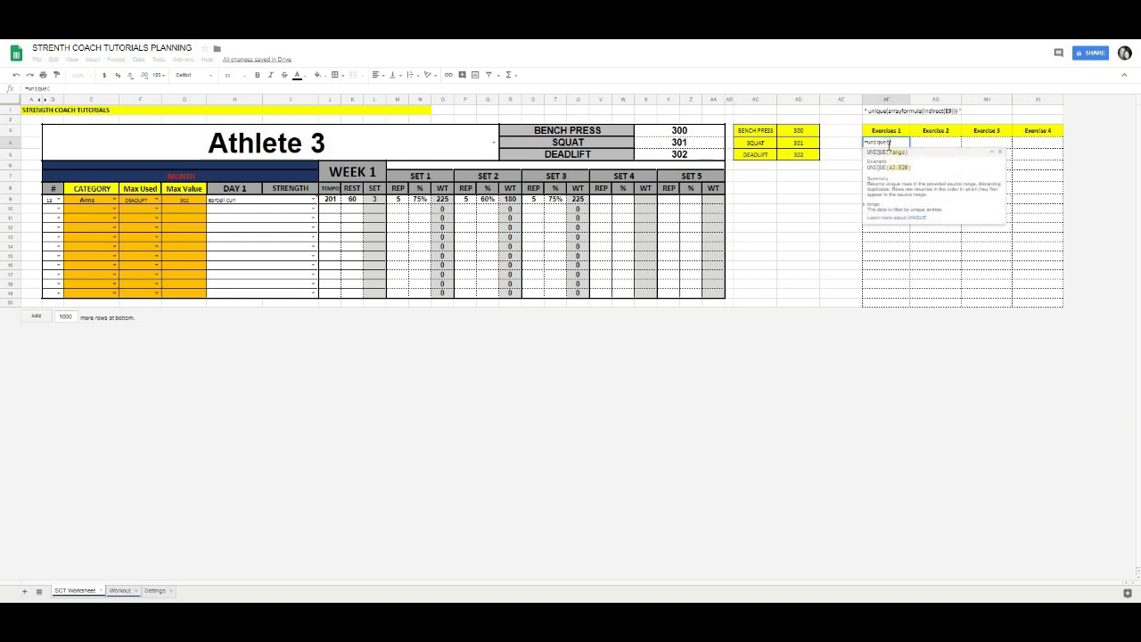
text(arrayformula)
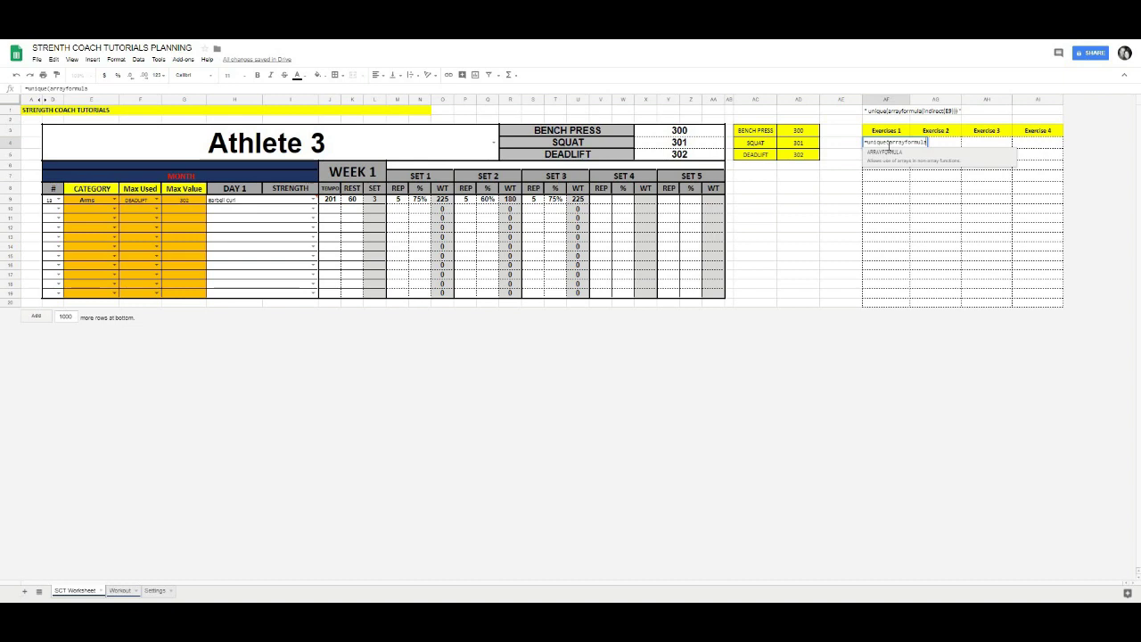
text(()
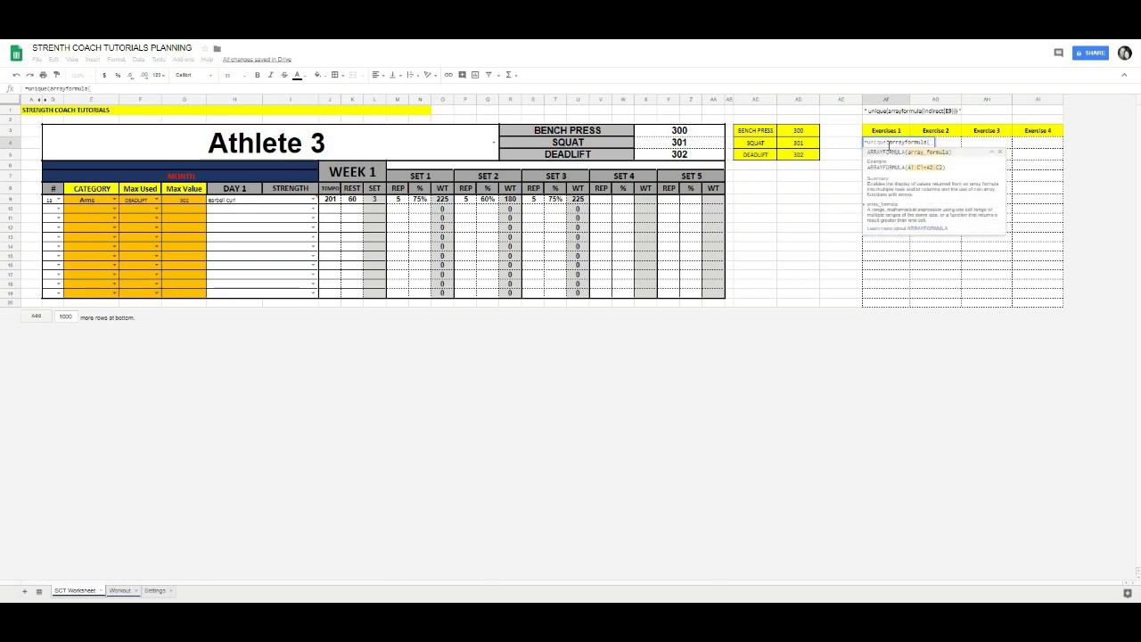
text(indirect)
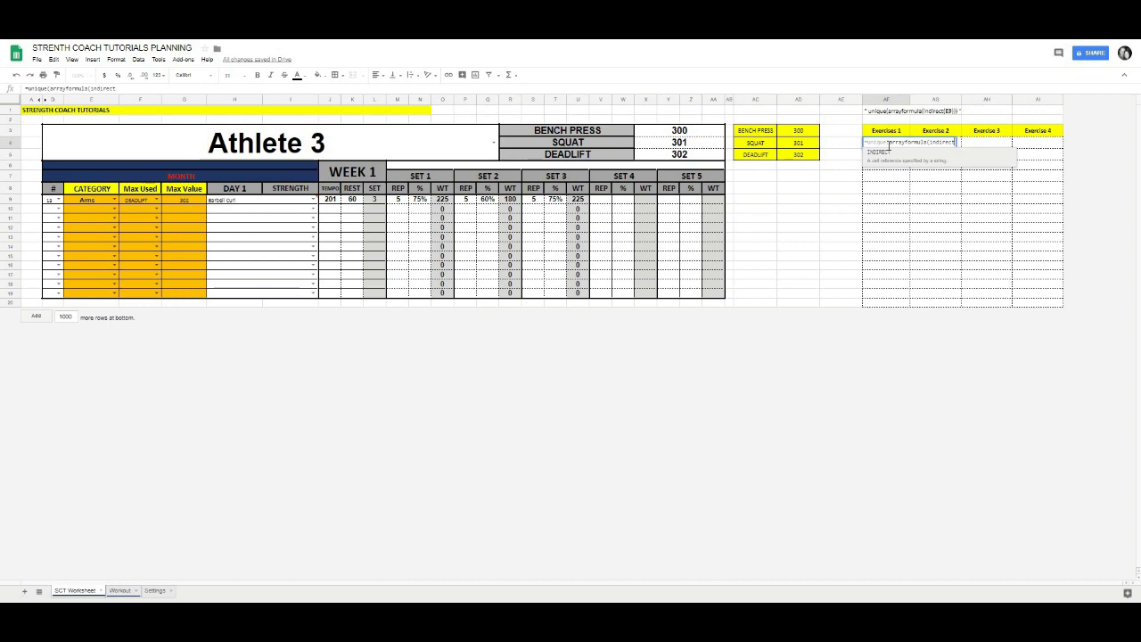
text(()
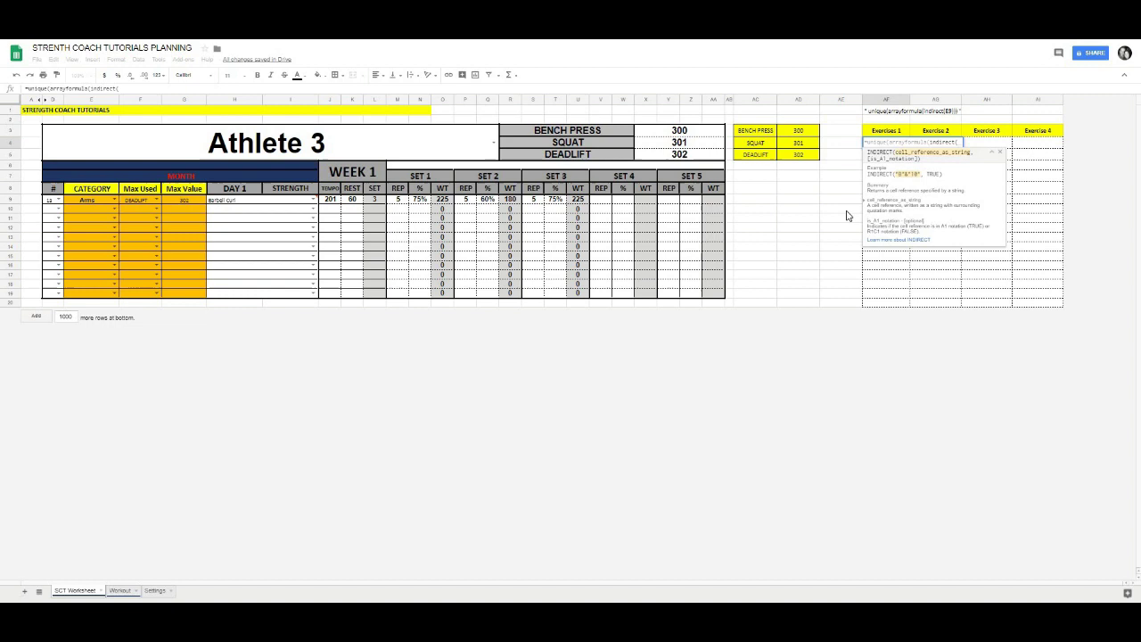
text(e8)
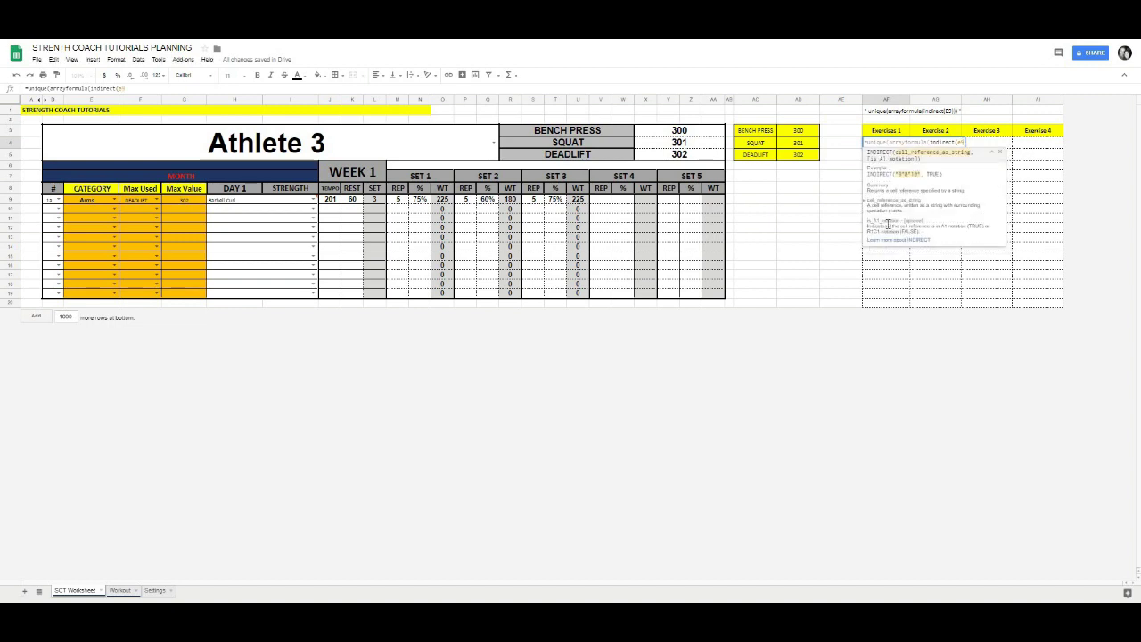
text()))
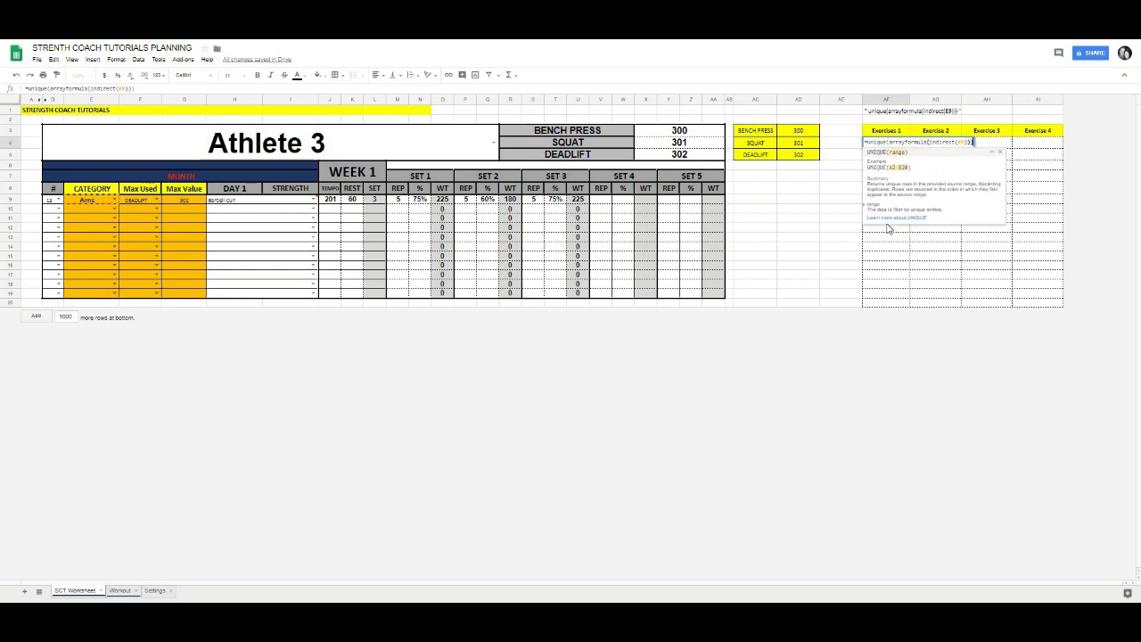
text())
key(Return)
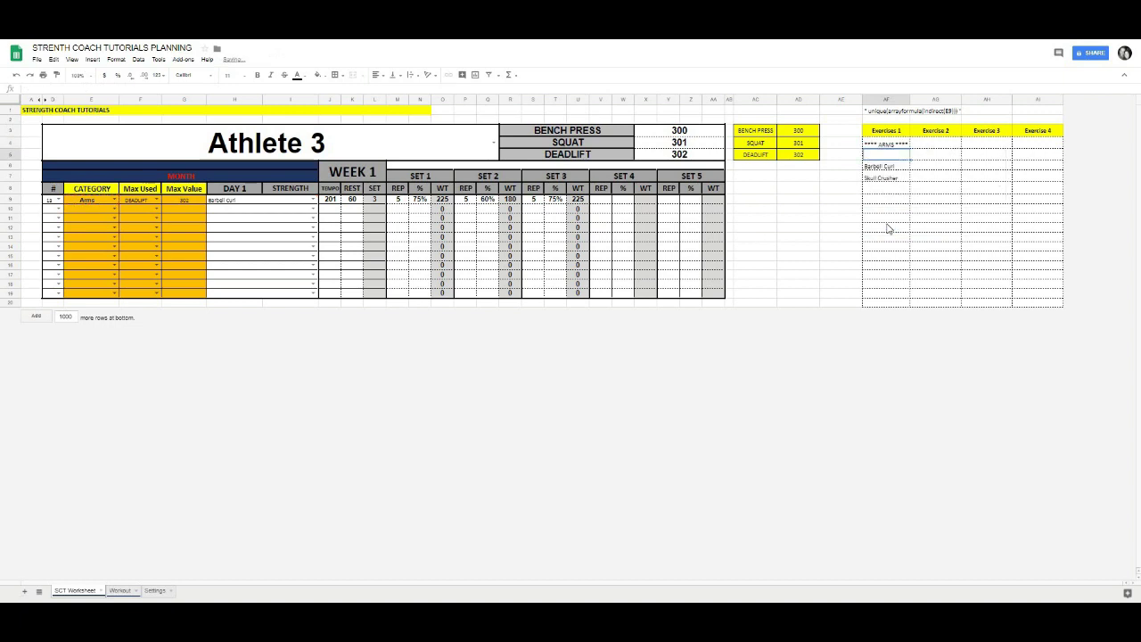
Step: Test the Exercises 1 helper list by switching the first row's category to Upper and to Lower
click(887, 147)
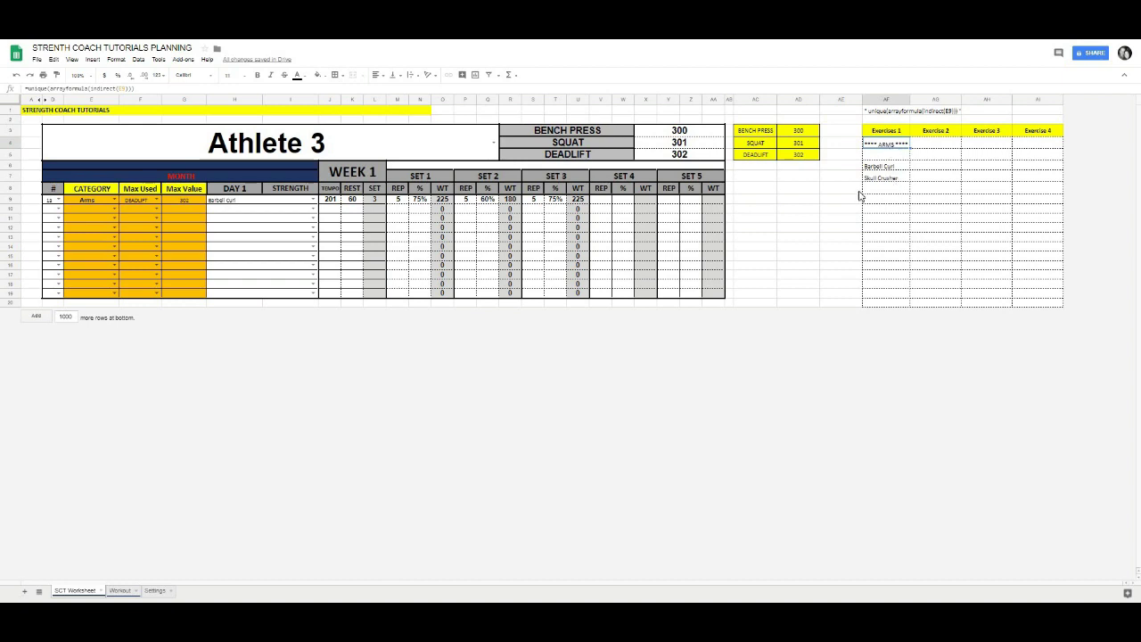
click(114, 202)
click(71, 228)
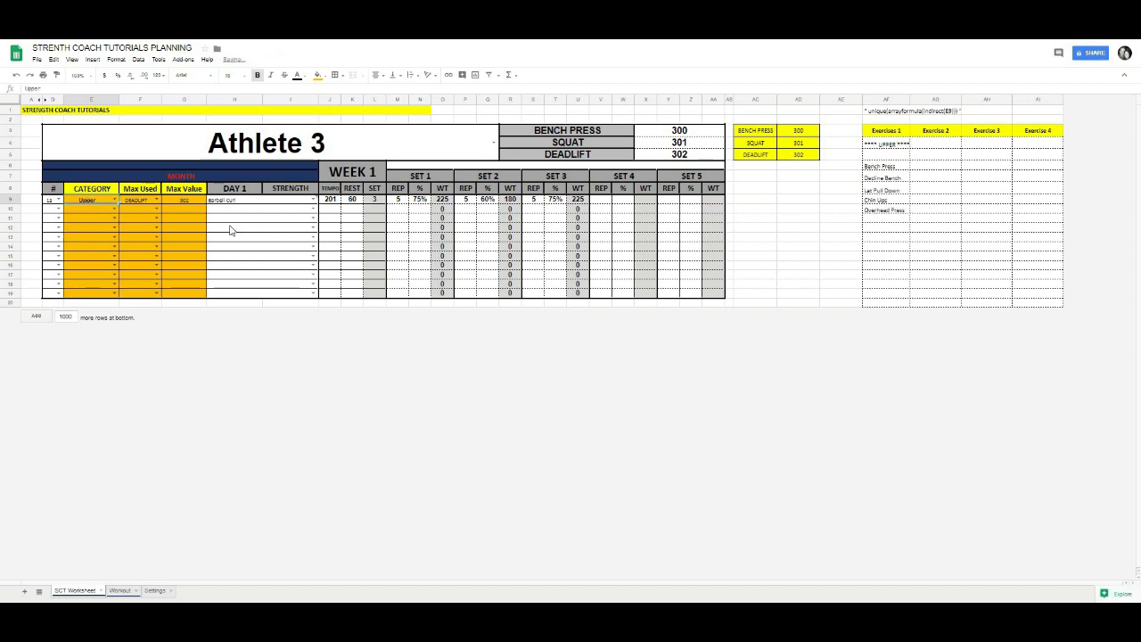
click(114, 199)
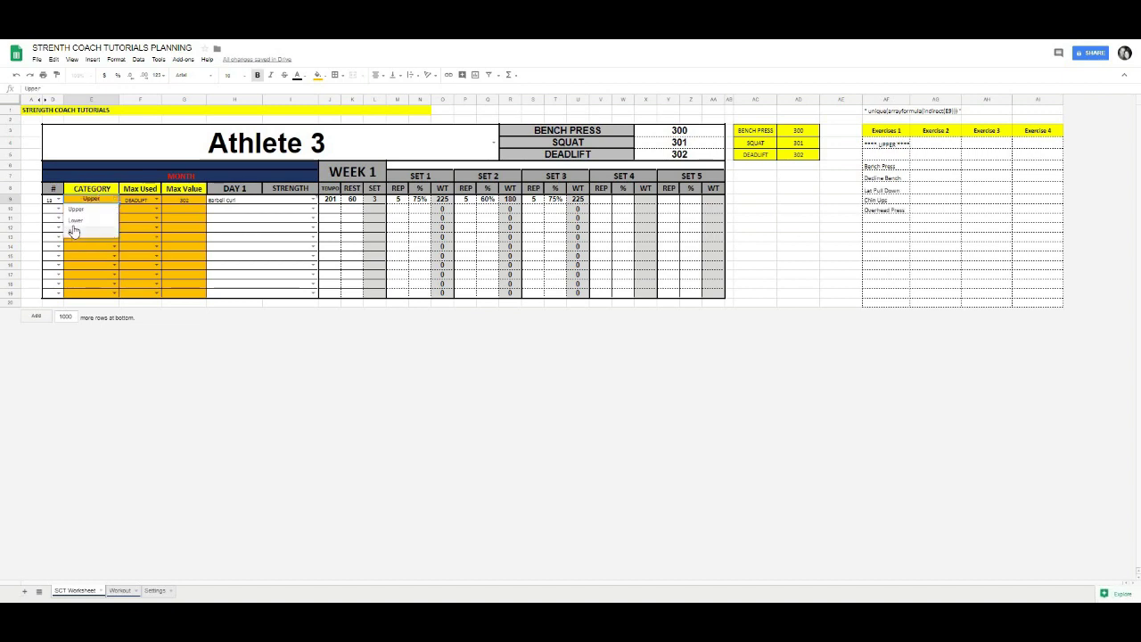
click(75, 220)
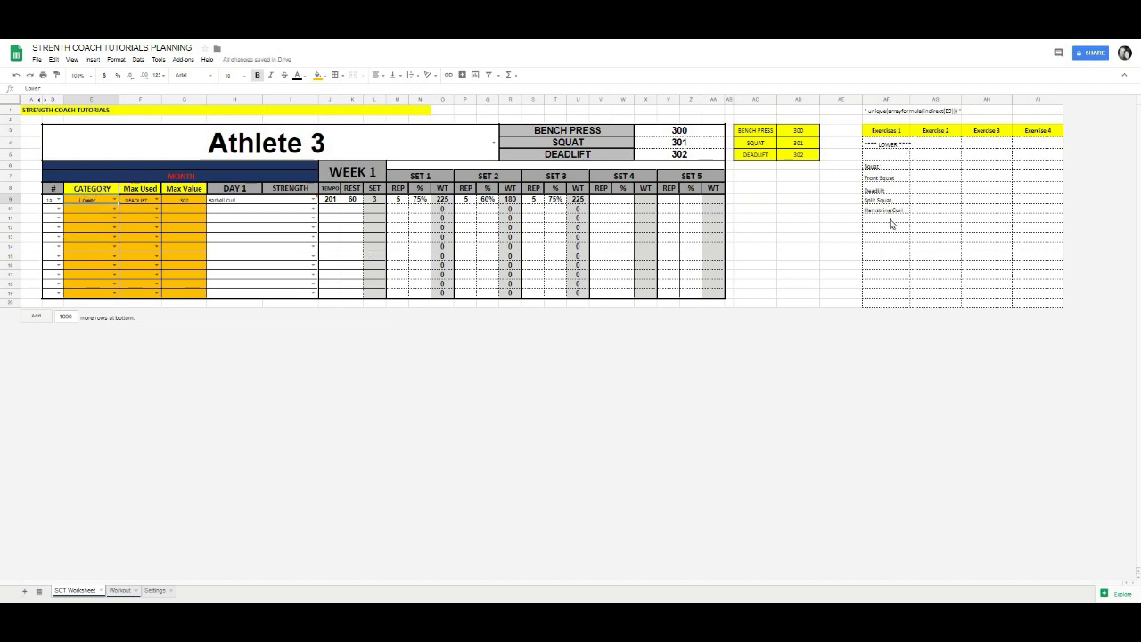
Step: Compare the first Day 1 exercise cell and its dropdown with the full helper column beneath Exercises 1
click(225, 203)
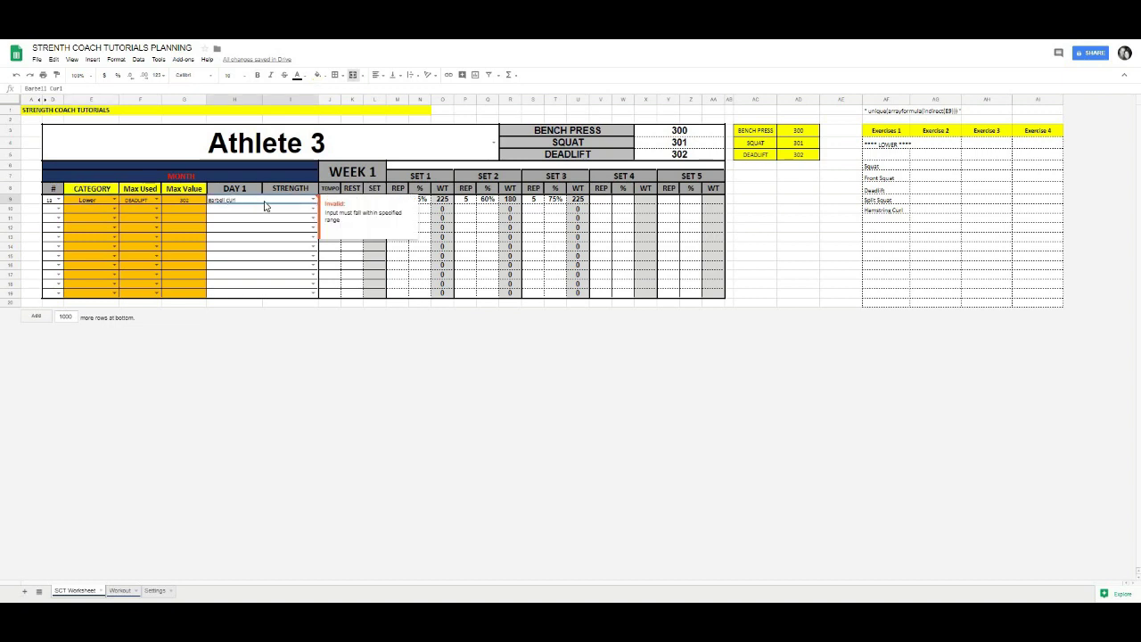
click(239, 230)
drag(889, 147, 881, 306)
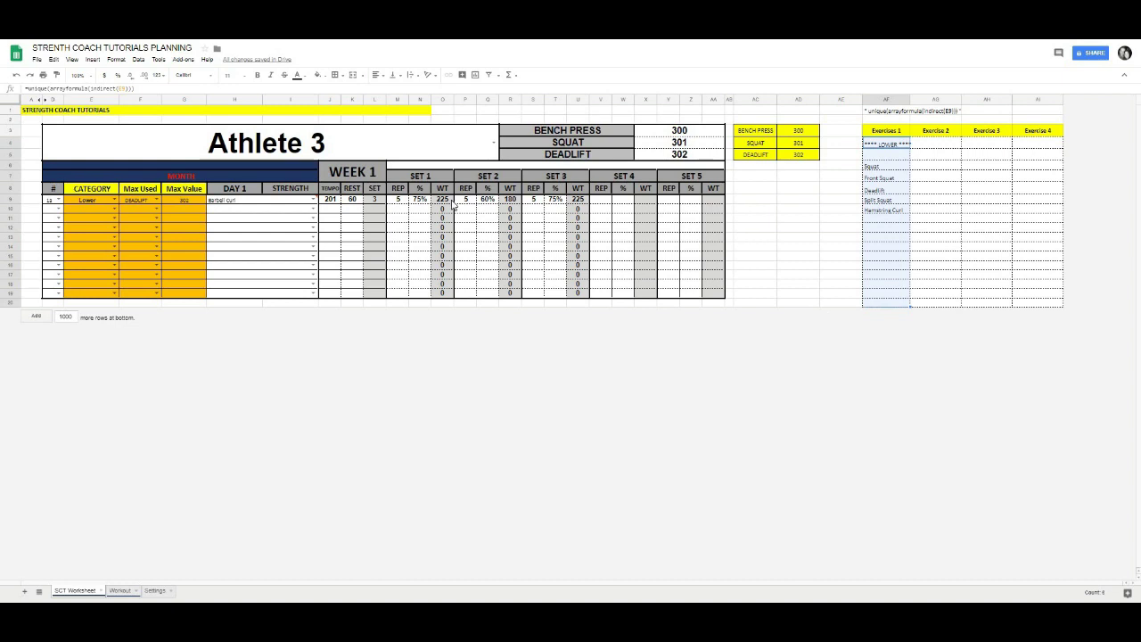
click(277, 202)
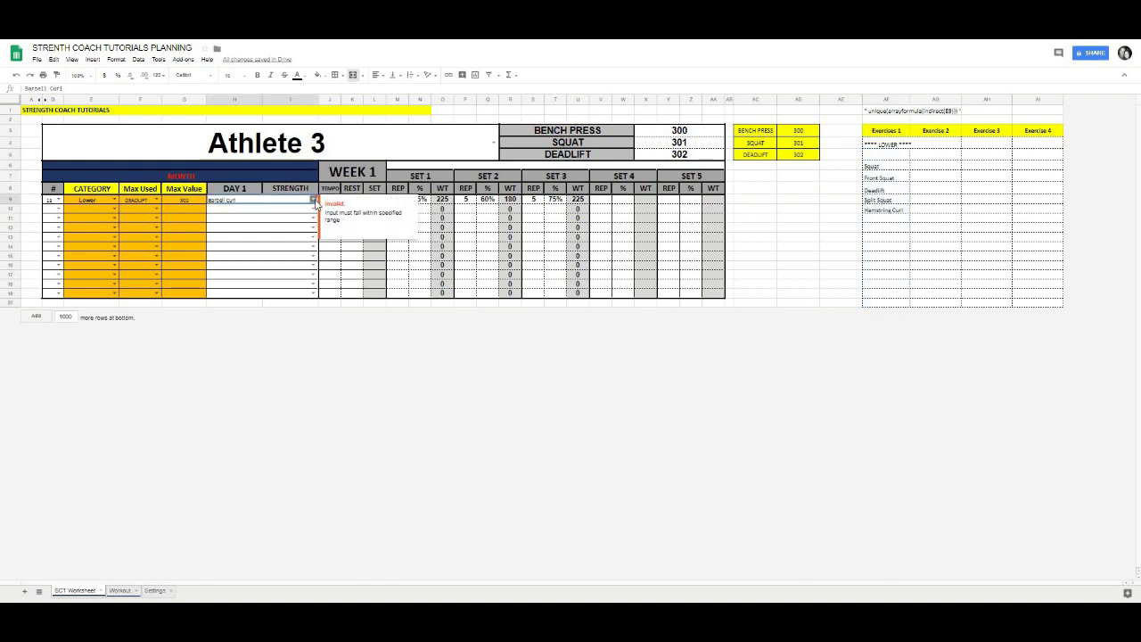
drag(881, 149, 885, 310)
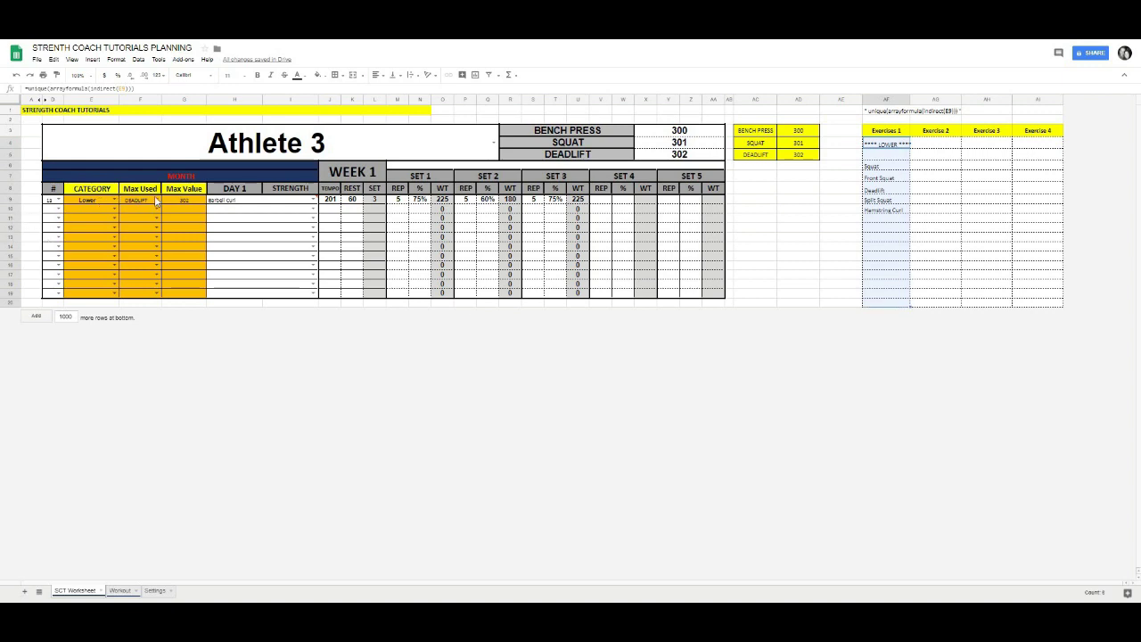
Step: Set the first Day 1 exercise cell's data validation to a list from the range AF4:AF20 and save it
click(244, 200)
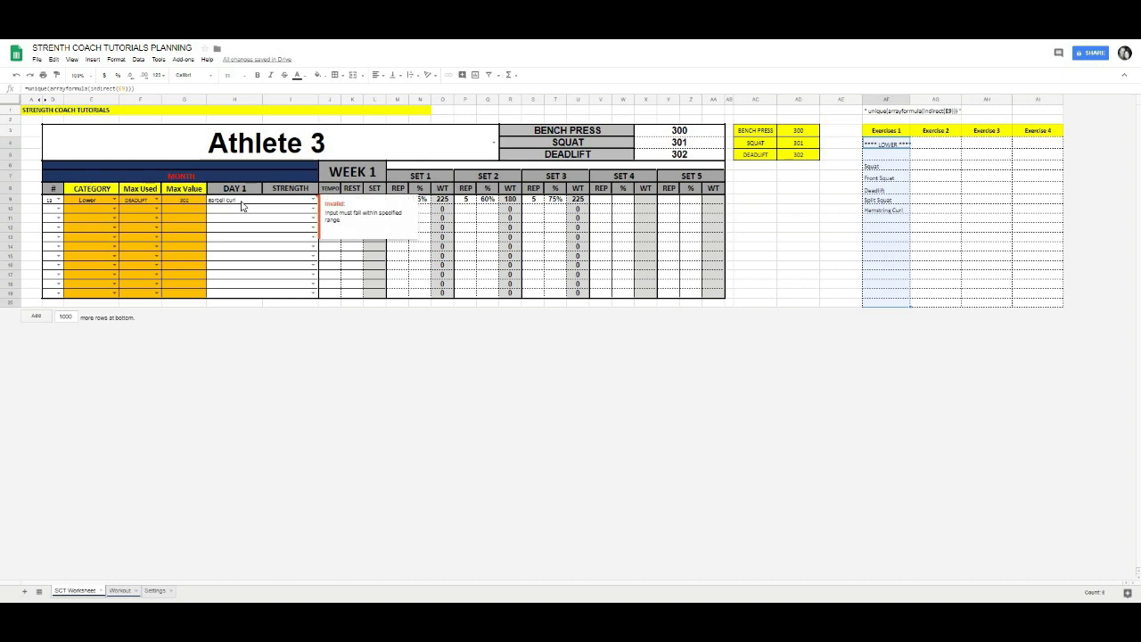
click(138, 59)
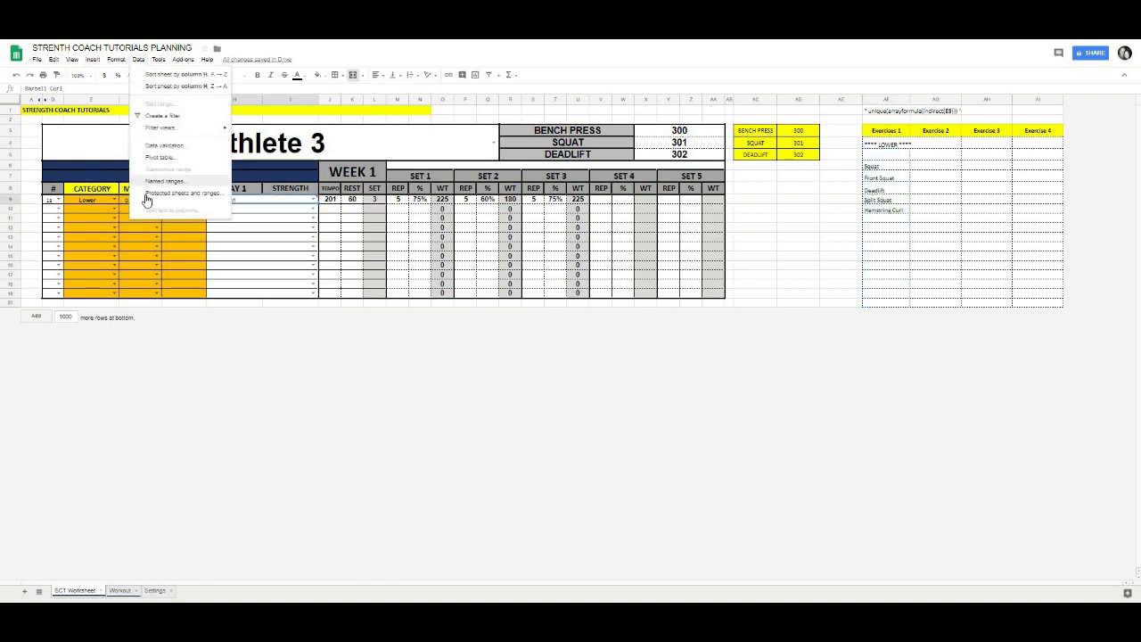
click(156, 146)
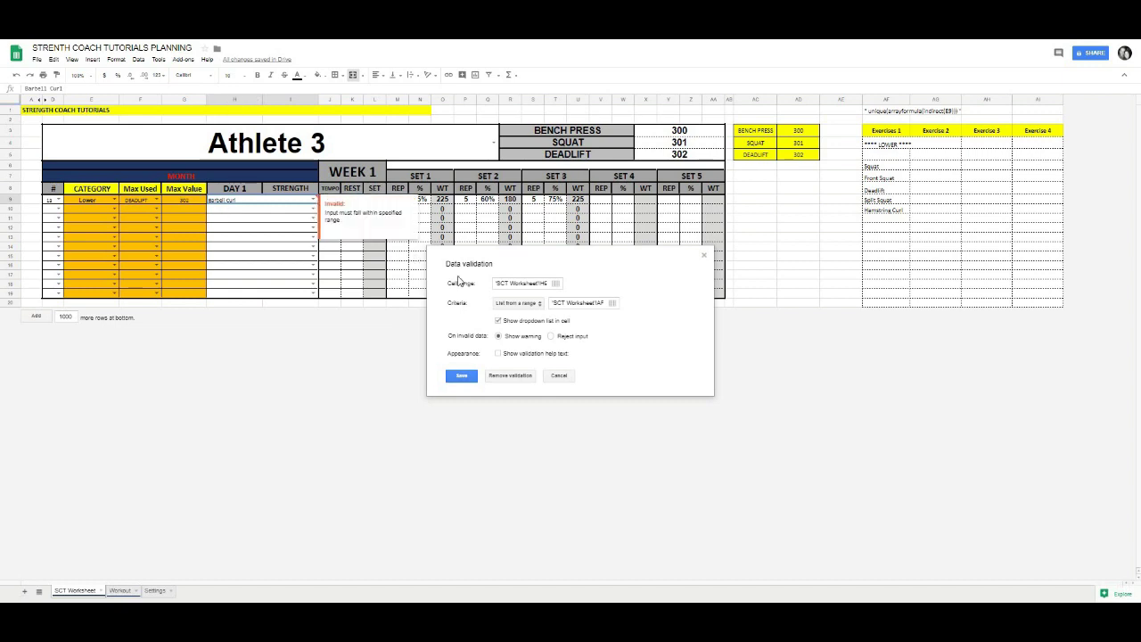
click(613, 307)
drag(874, 149, 877, 307)
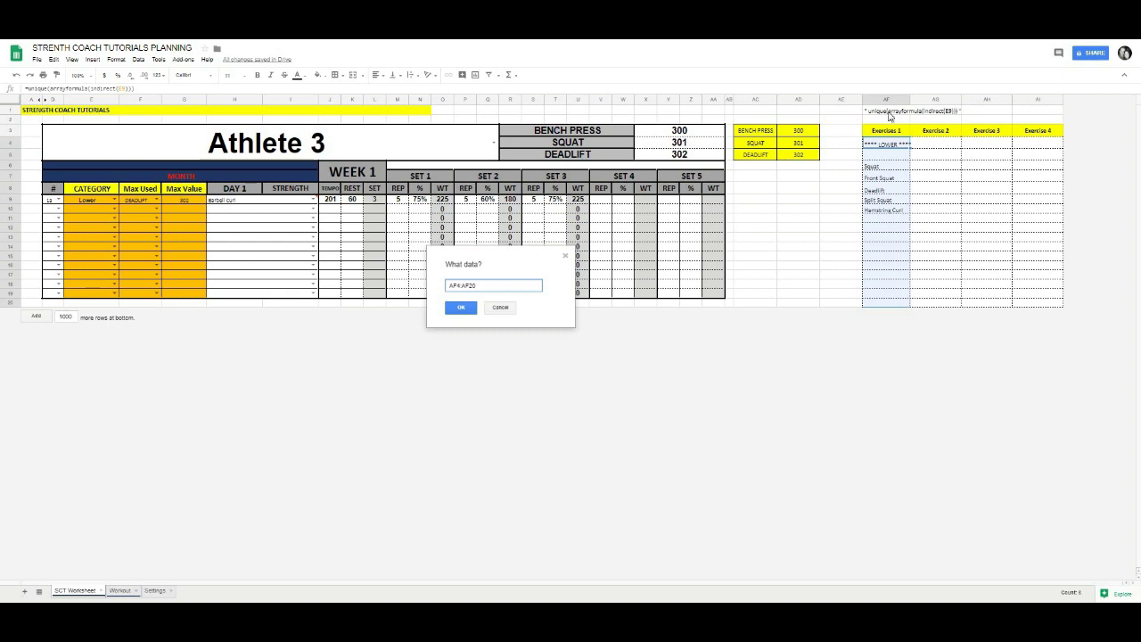
click(461, 307)
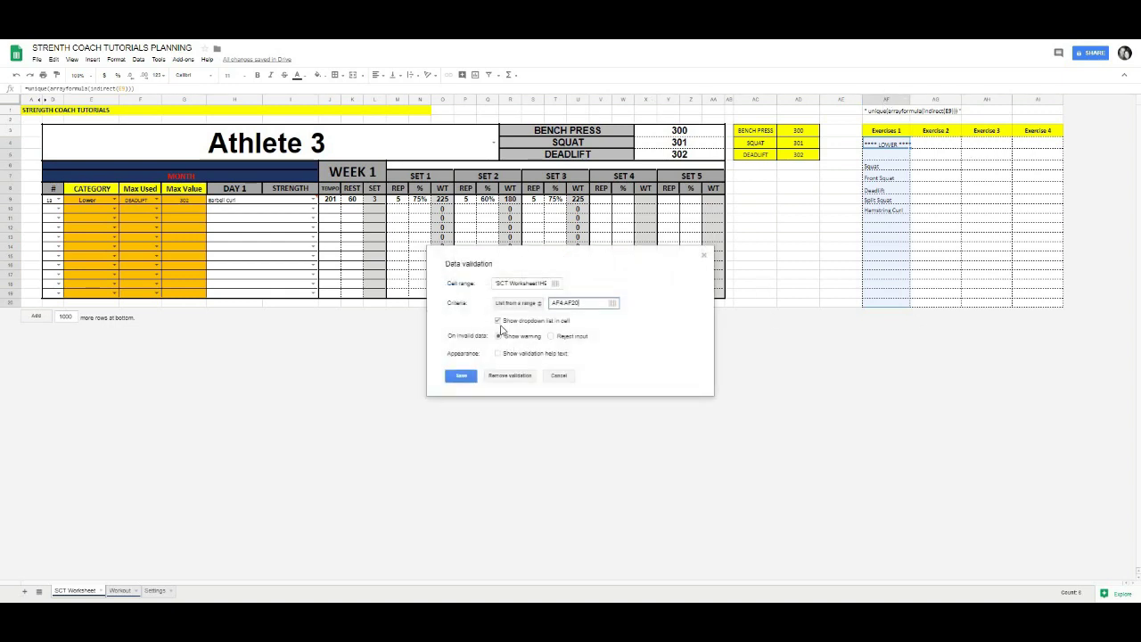
click(462, 374)
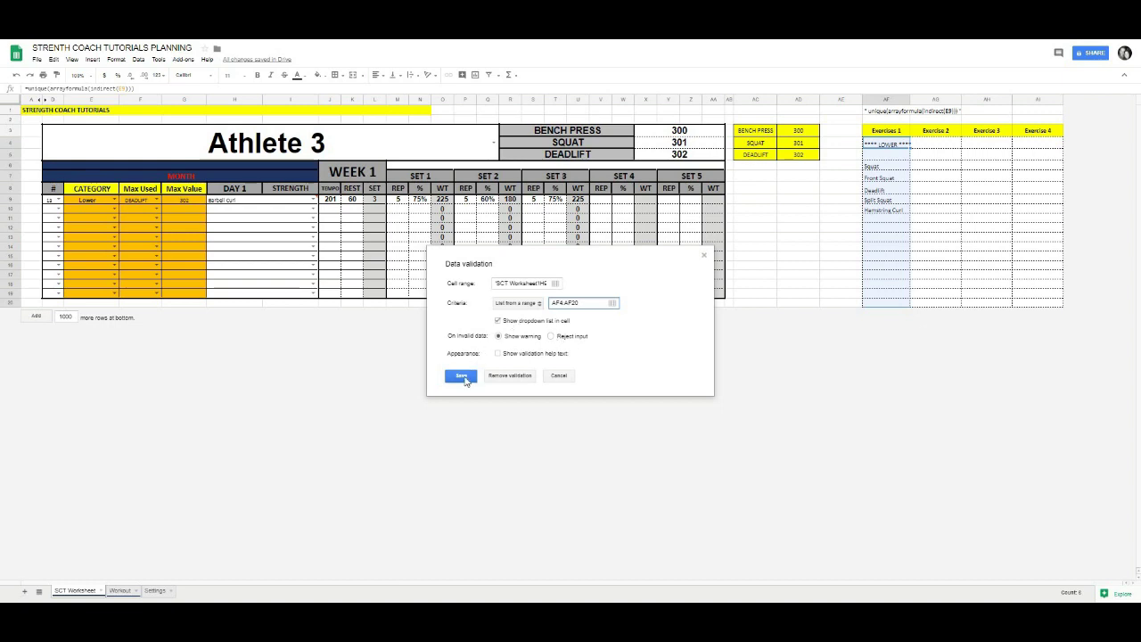
Step: Set the first row's category to Upper and choose Lat Pull Down as its Day 1 exercise
click(114, 200)
click(78, 224)
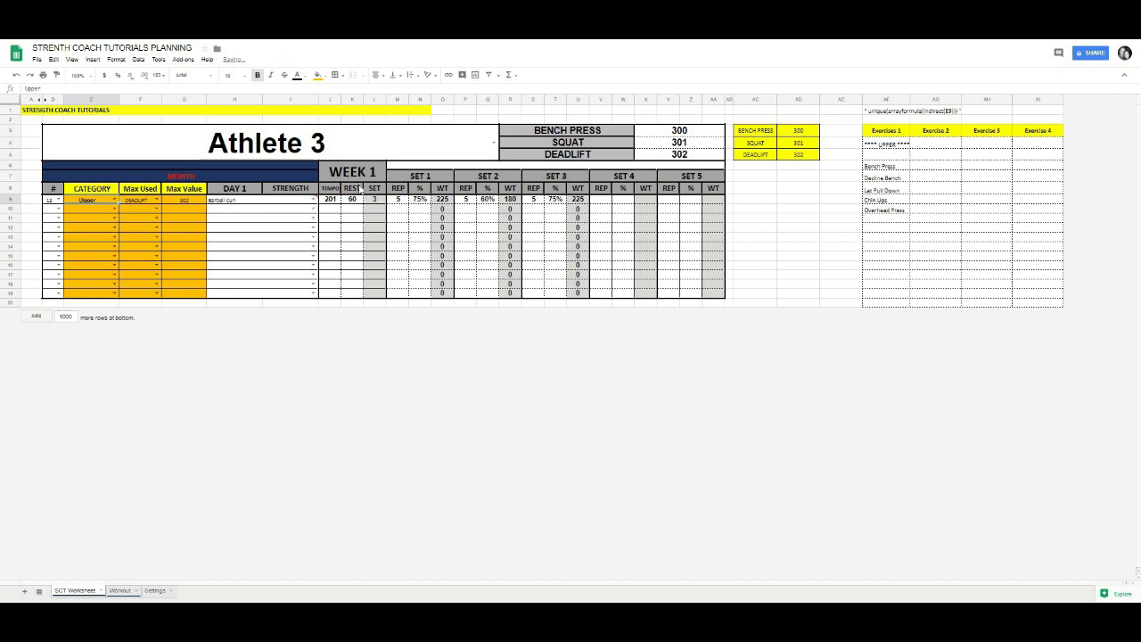
click(313, 199)
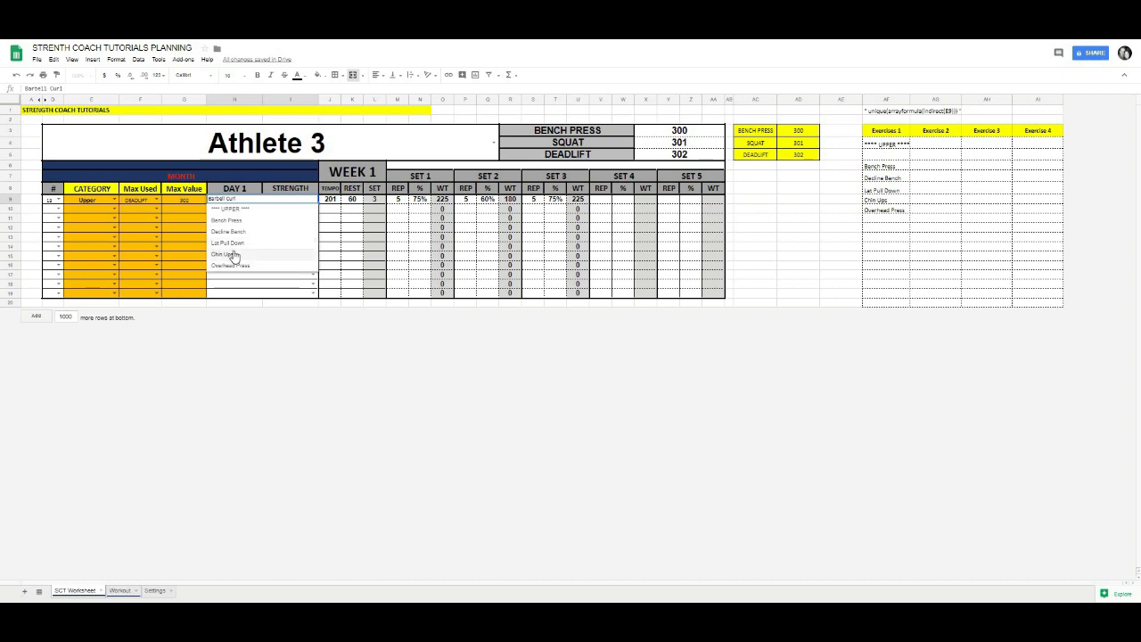
click(230, 243)
Step: Switch the first row's category to Arms and to Lower, checking the Day 1 exercise options for each
click(103, 200)
click(113, 200)
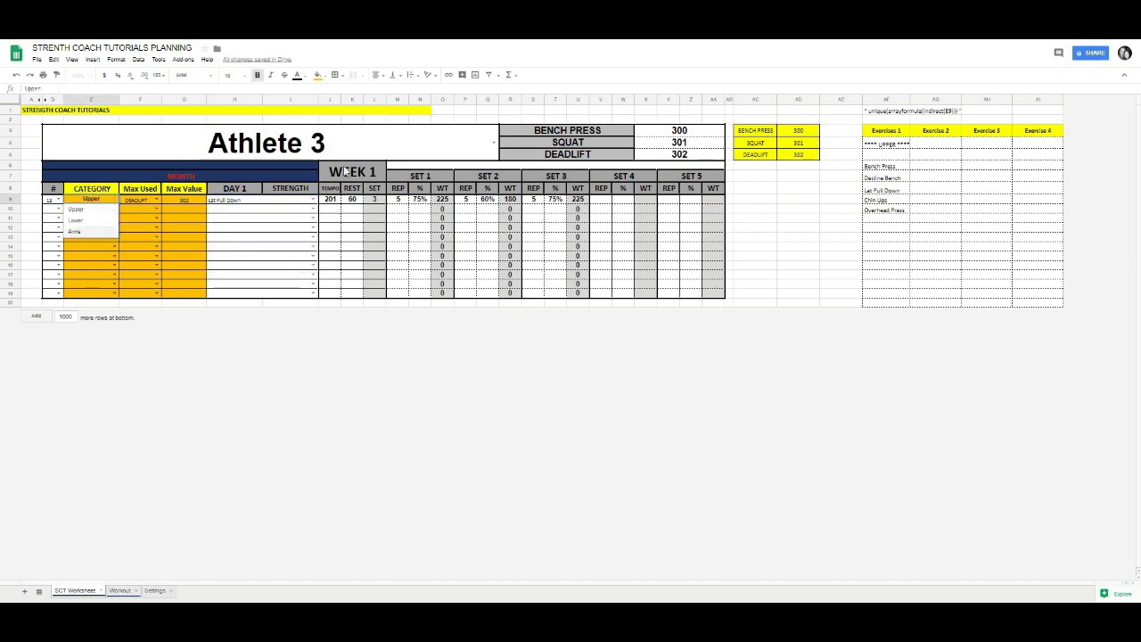
click(98, 234)
click(314, 200)
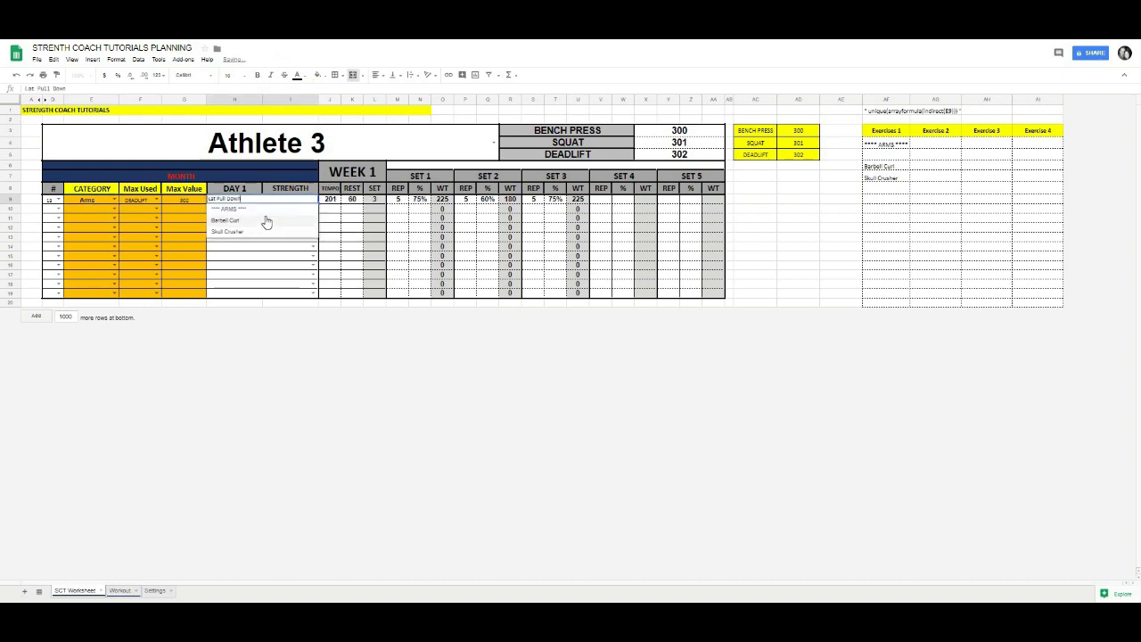
click(95, 201)
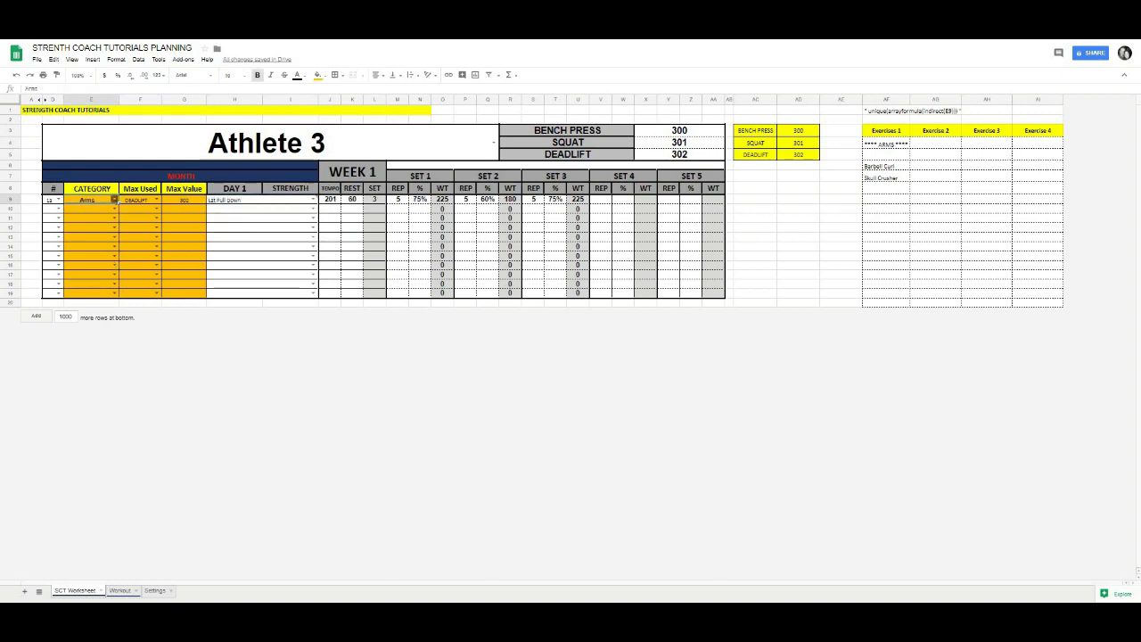
click(113, 200)
click(98, 231)
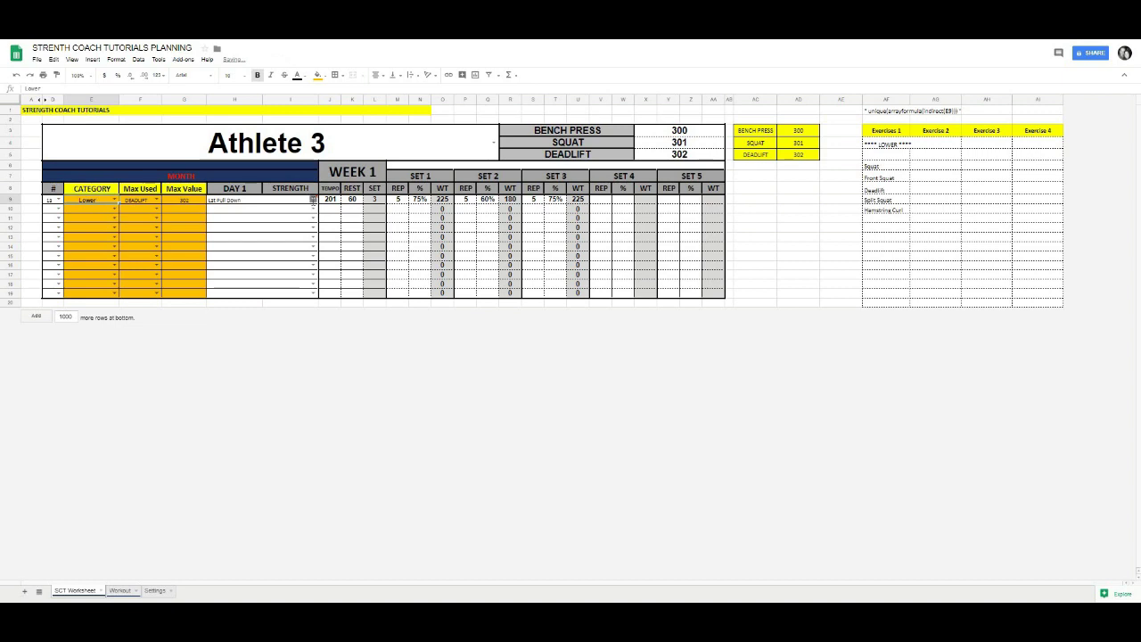
click(313, 200)
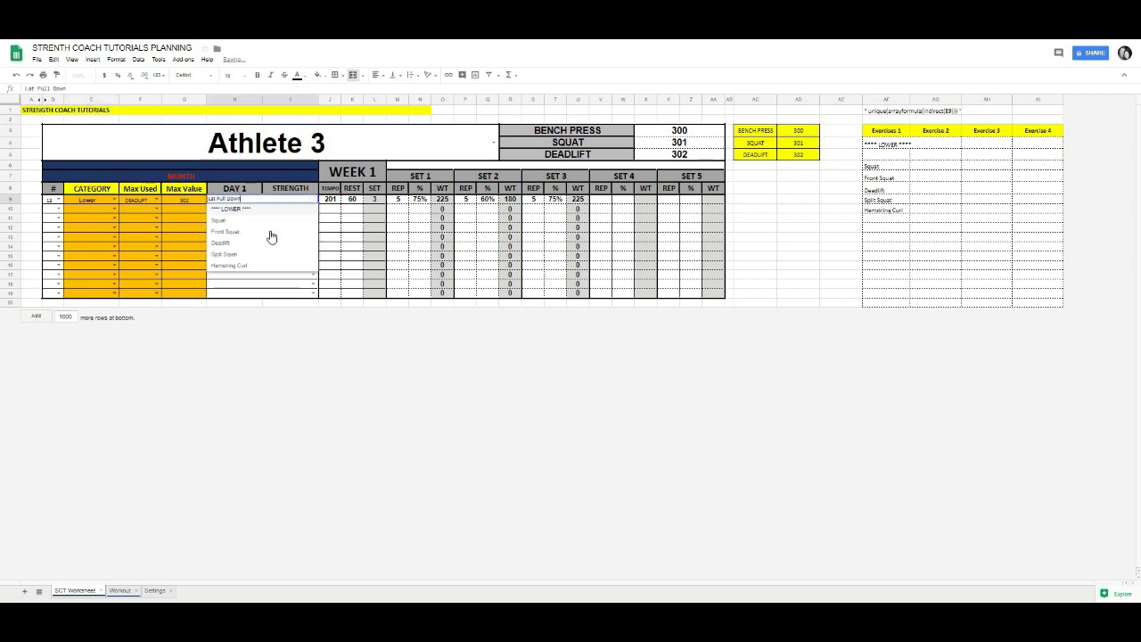
click(282, 284)
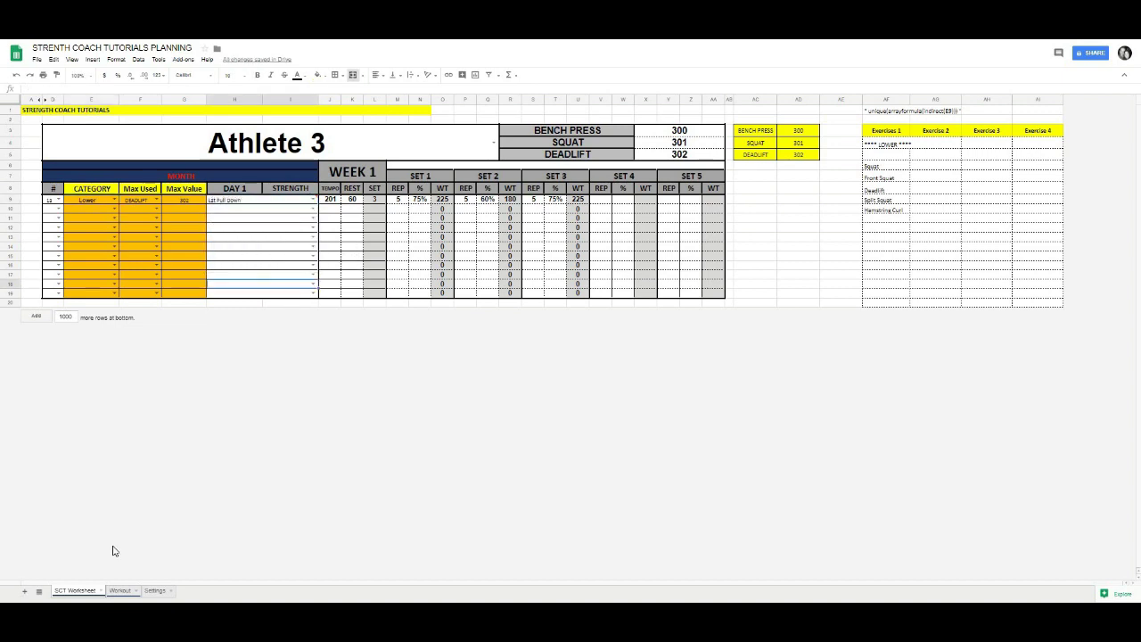
Step: On the Settings sheet, add Seated Overhead Press in row 17 of the UPPER exercise column
click(155, 590)
click(413, 219)
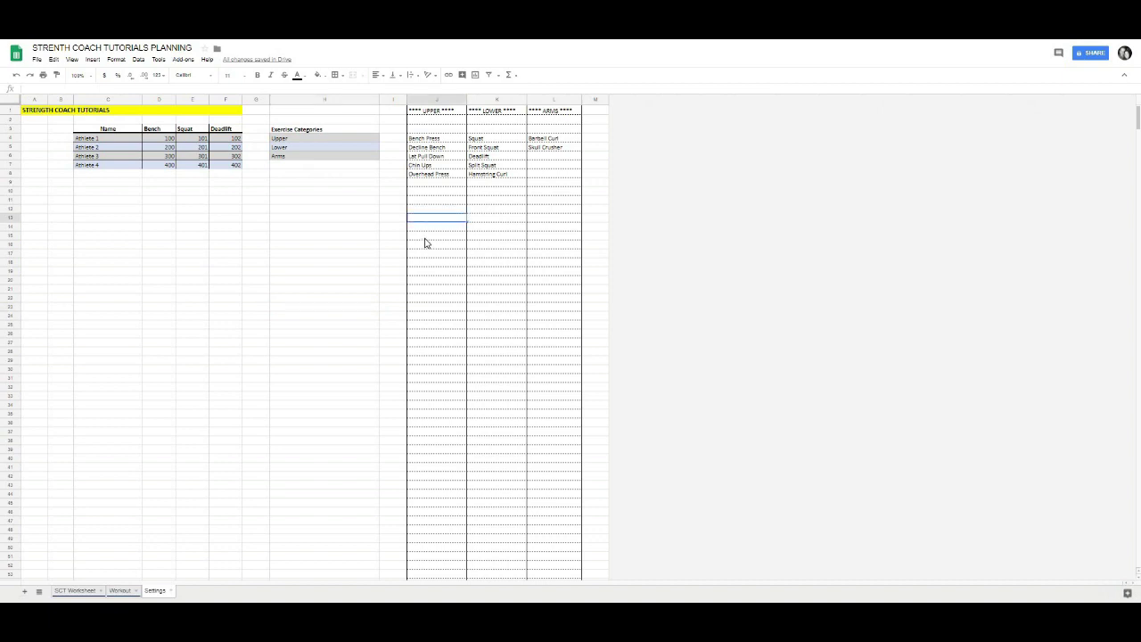
key(Down)
key(Down)
key(Down)
key(Down)
key(Down)
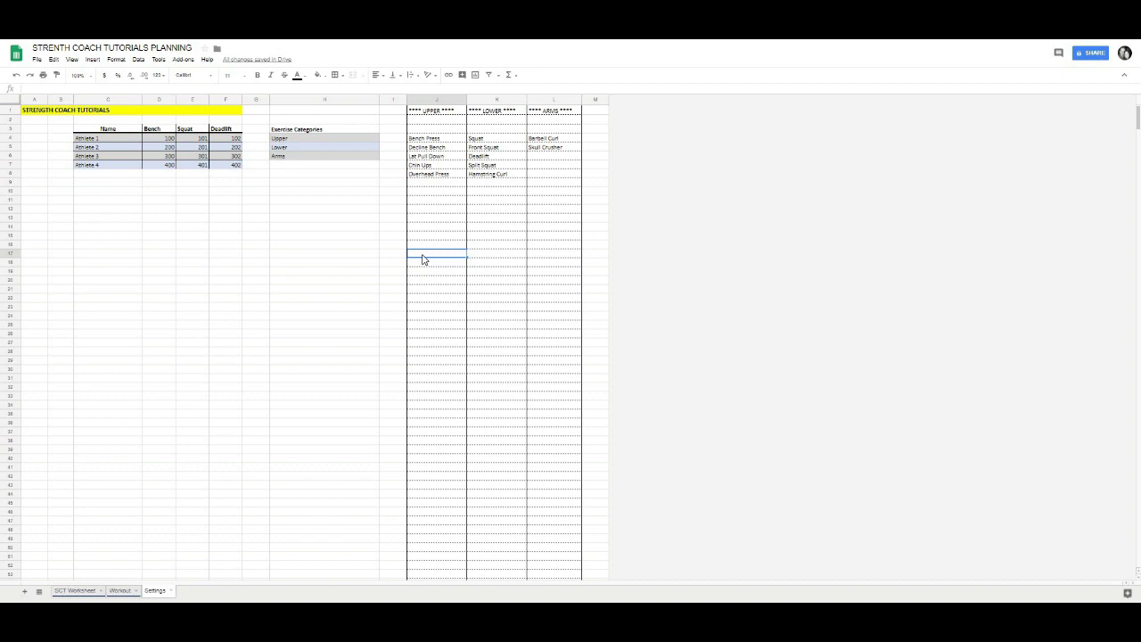
double_click(424, 256)
text(ss)
key(Return)
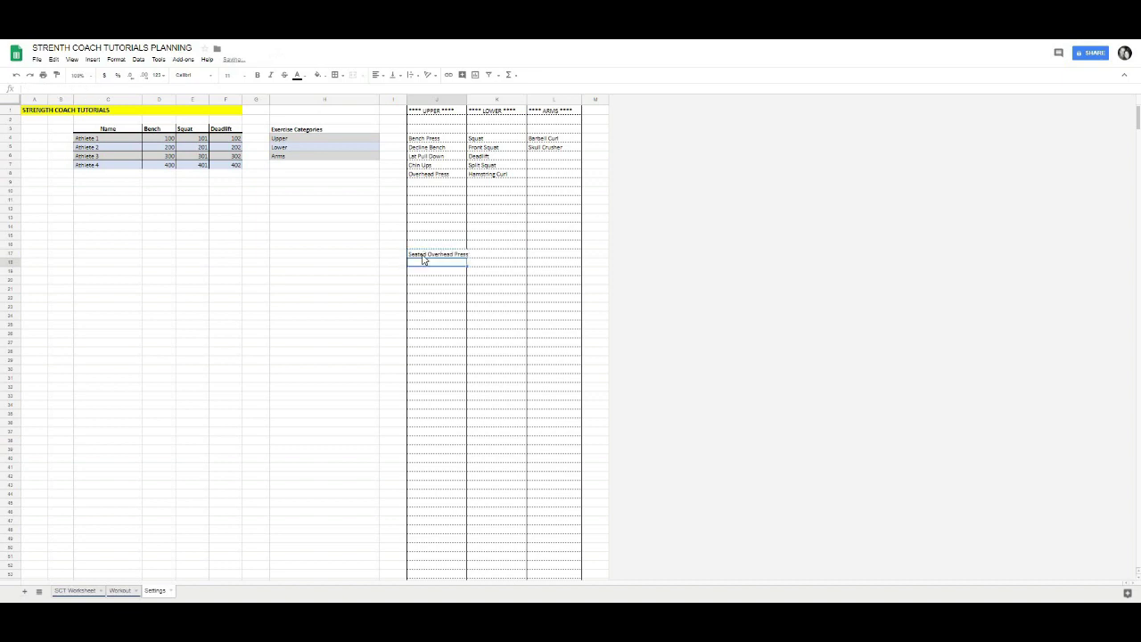
click(504, 290)
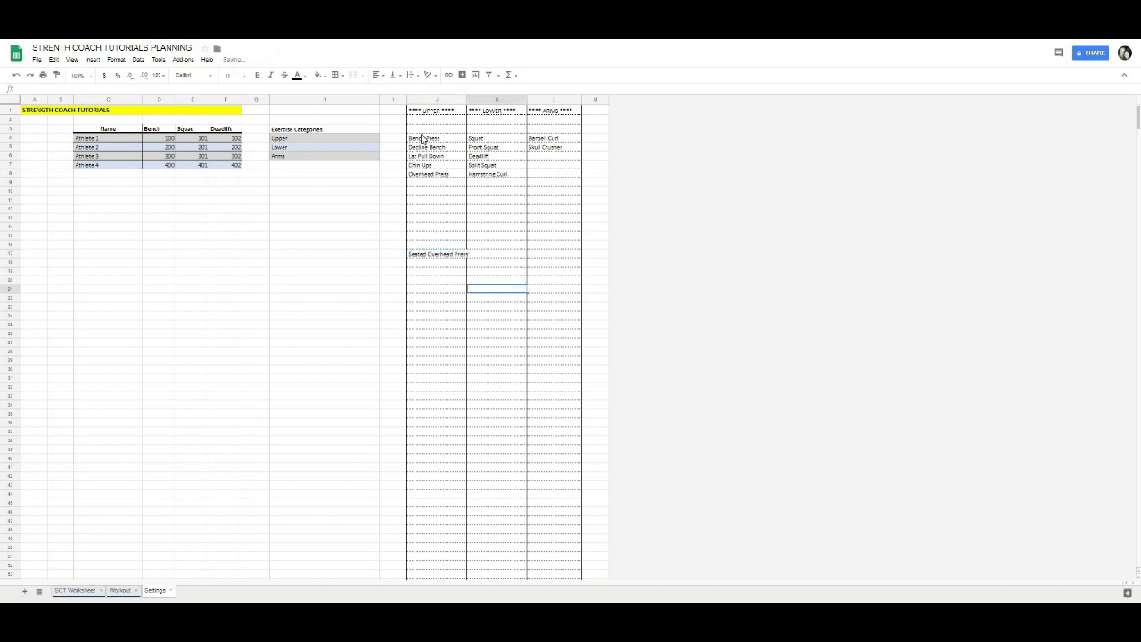
Step: On SCT Worksheet, set the first row's category to Upper and choose Seated Overhead Press as its Day 1 exercise
click(63, 593)
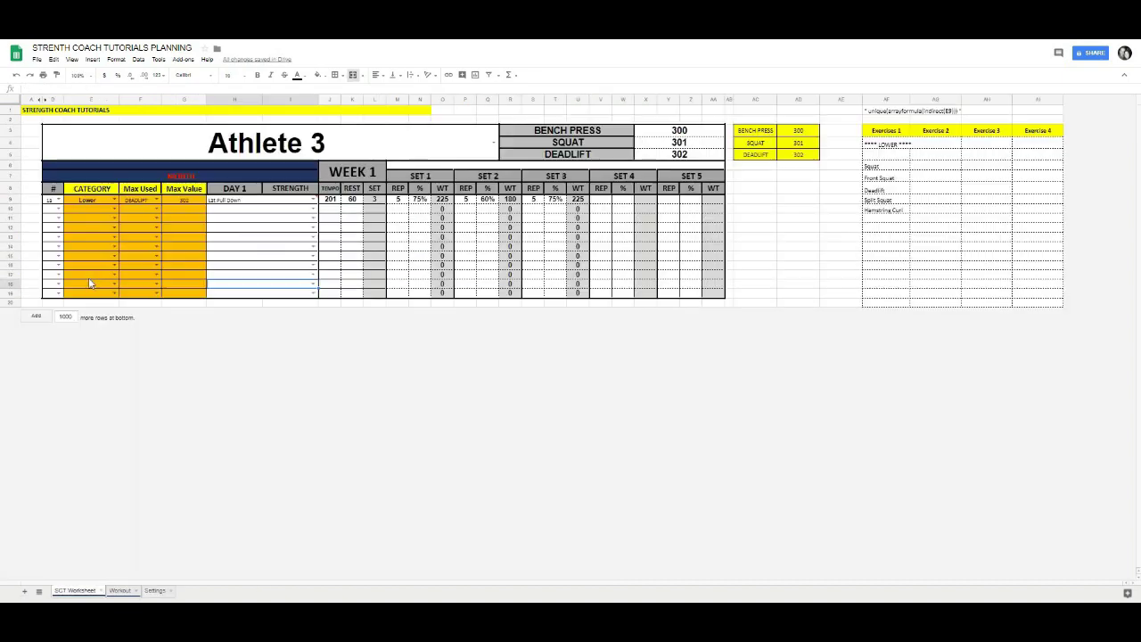
click(114, 199)
click(76, 221)
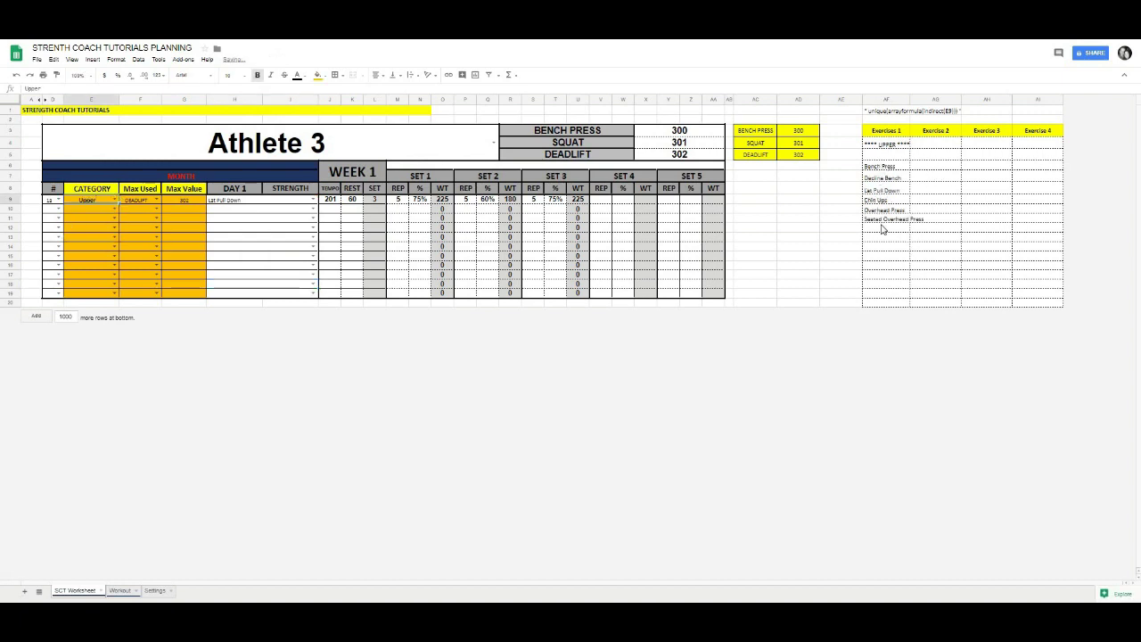
click(312, 202)
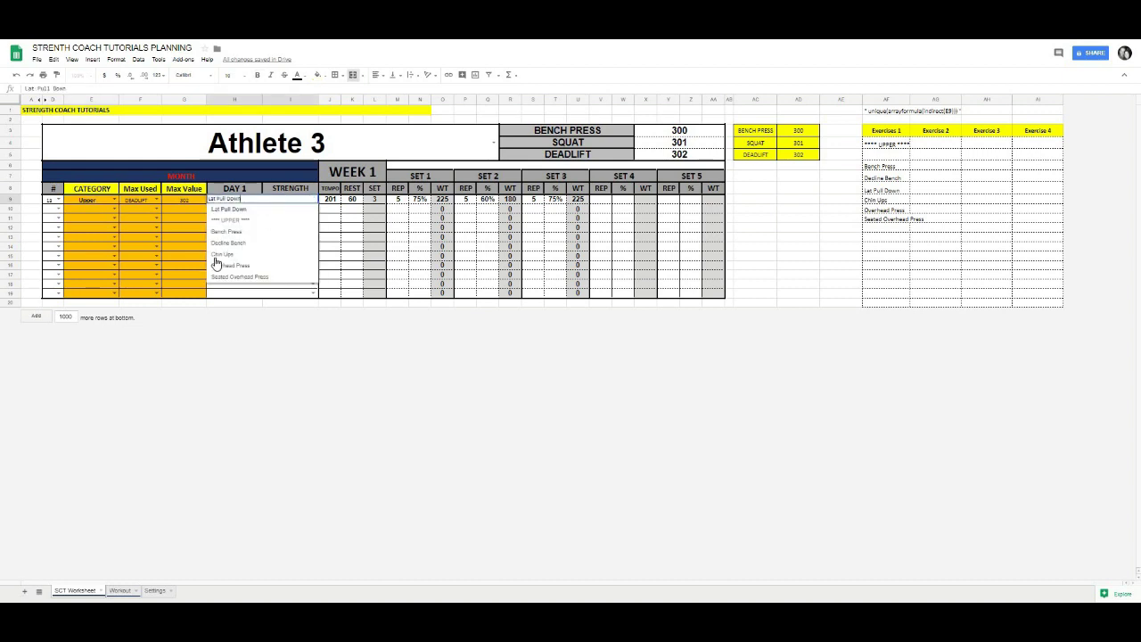
click(256, 278)
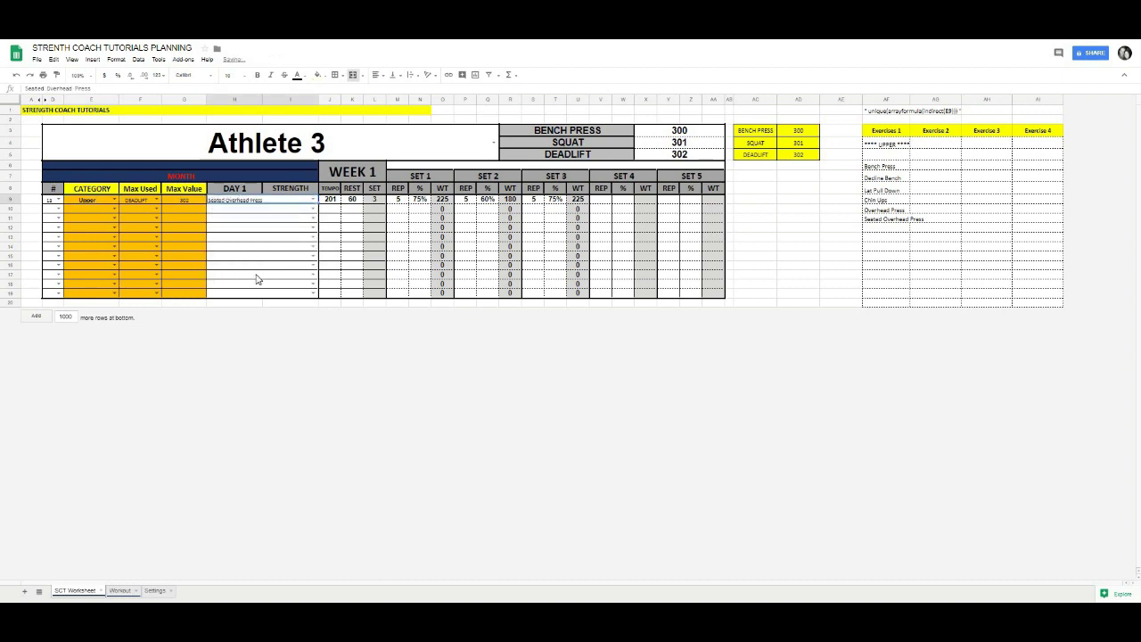
click(155, 589)
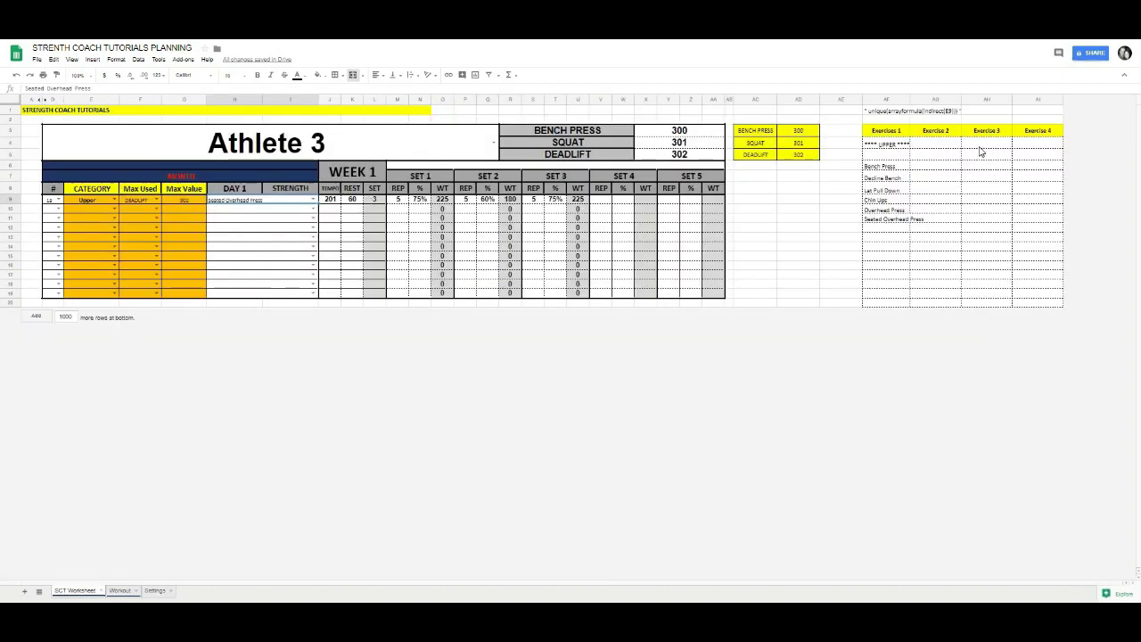
click(932, 135)
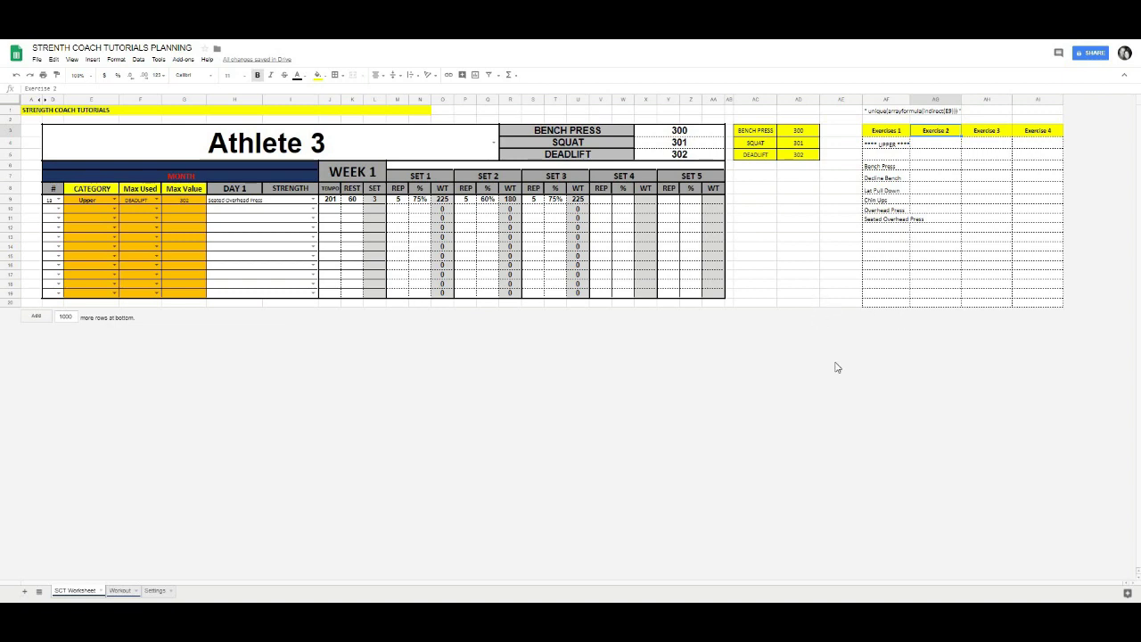
click(755, 176)
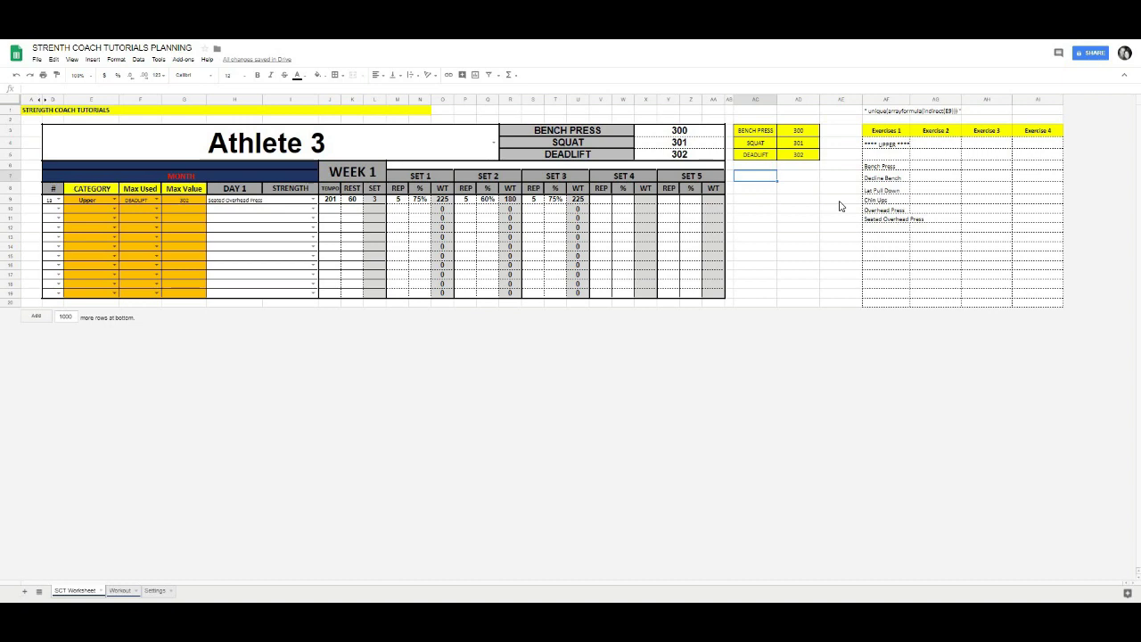
text(@dsmstrength)
key(Return)
text(@sctutorials)
click(841, 236)
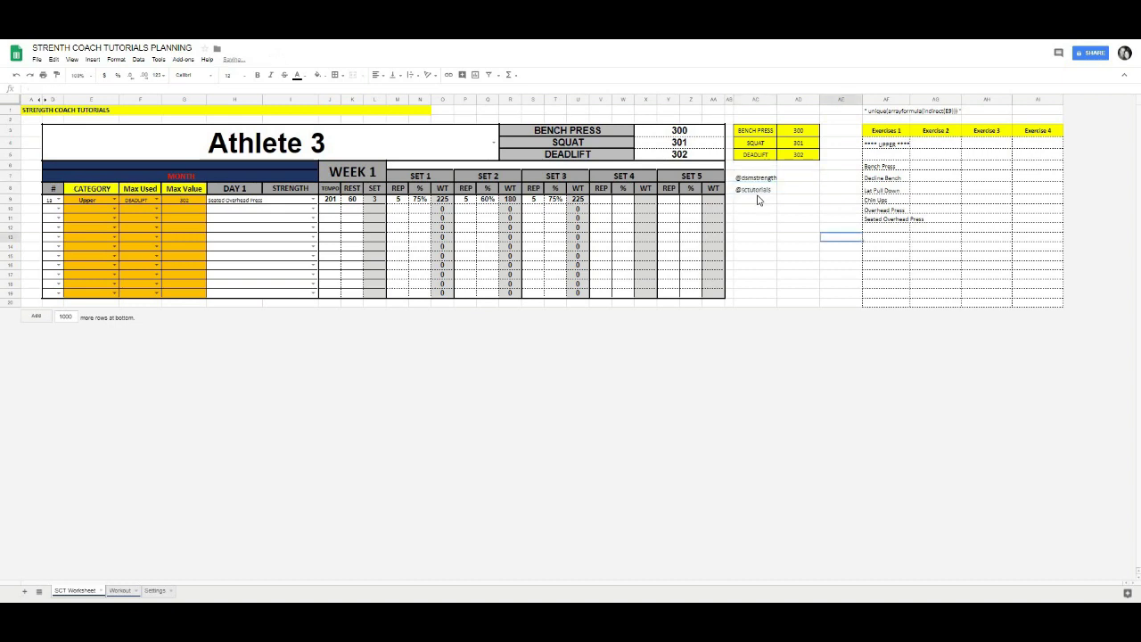